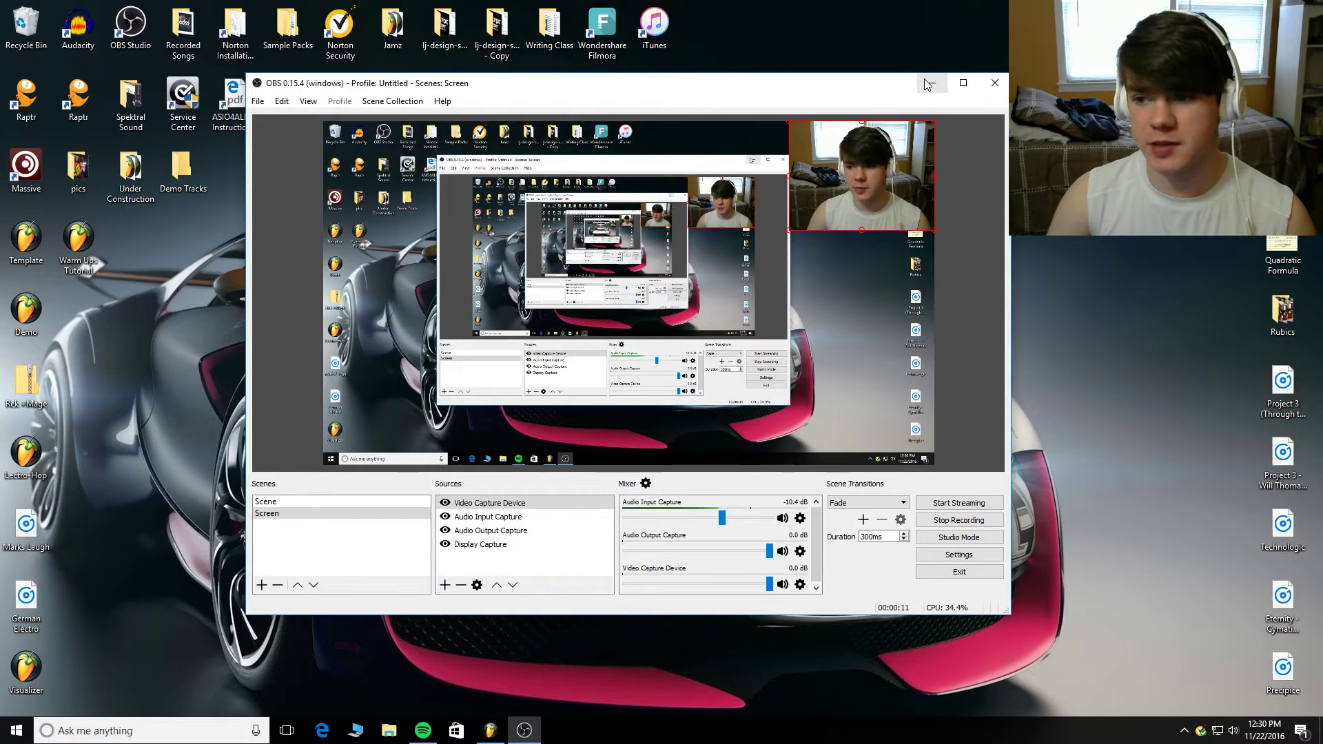
- Switch to Spotify and play a section of Virtual Riot's "Warm-Ups" as a reference for the bass sound
left_click(931, 83)
left_click(423, 730)
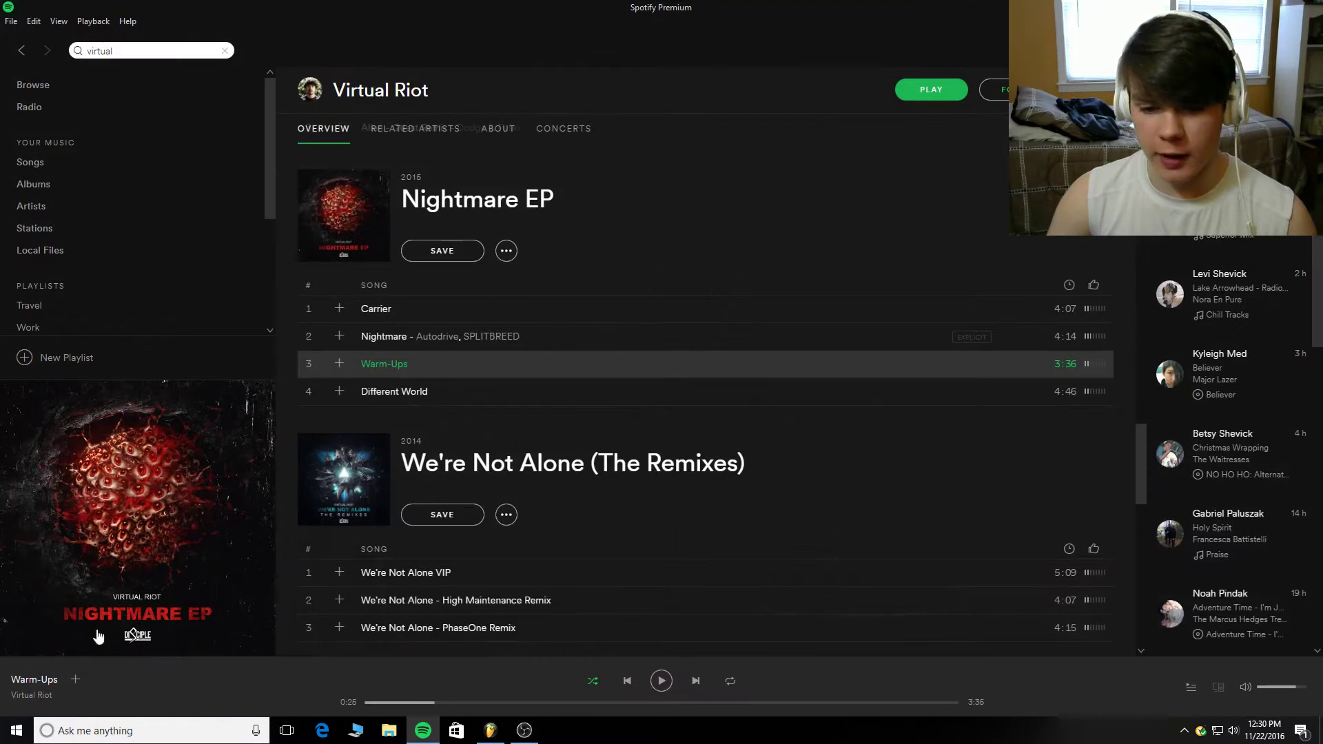
left_click(660, 682)
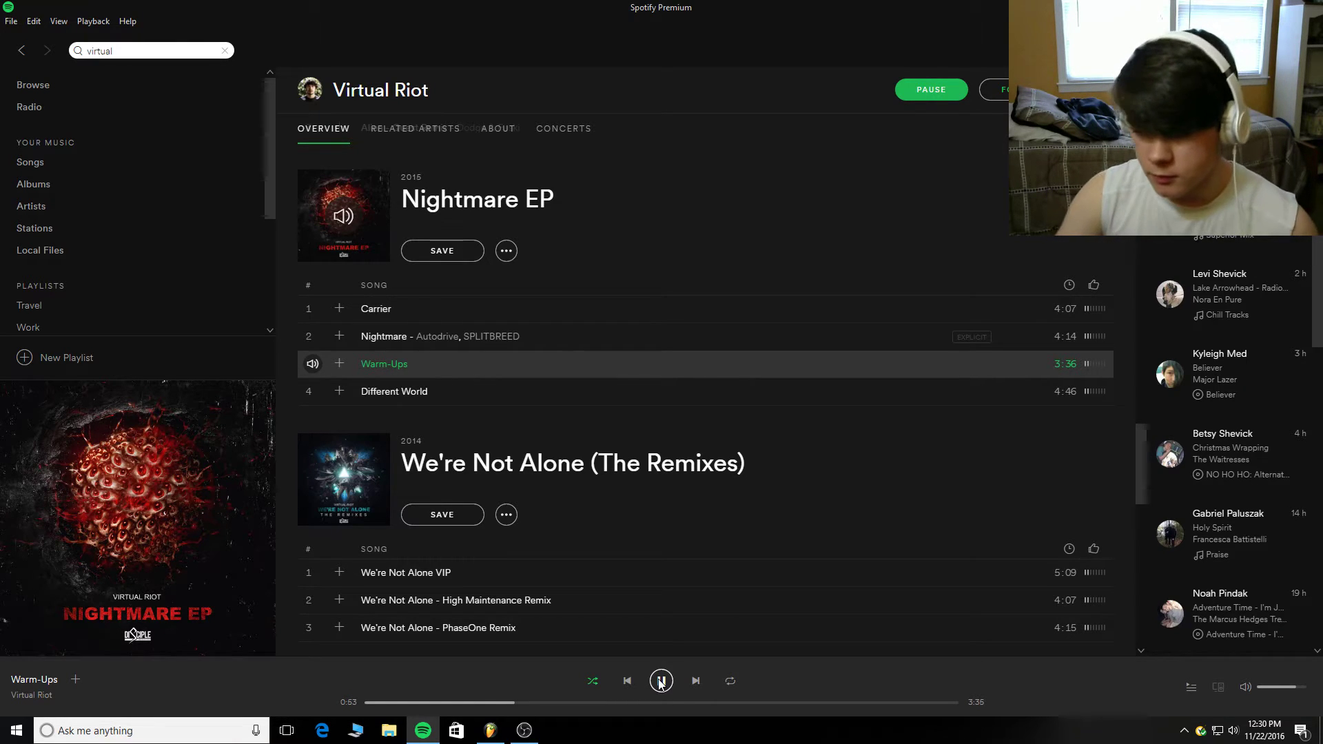
left_click(660, 683)
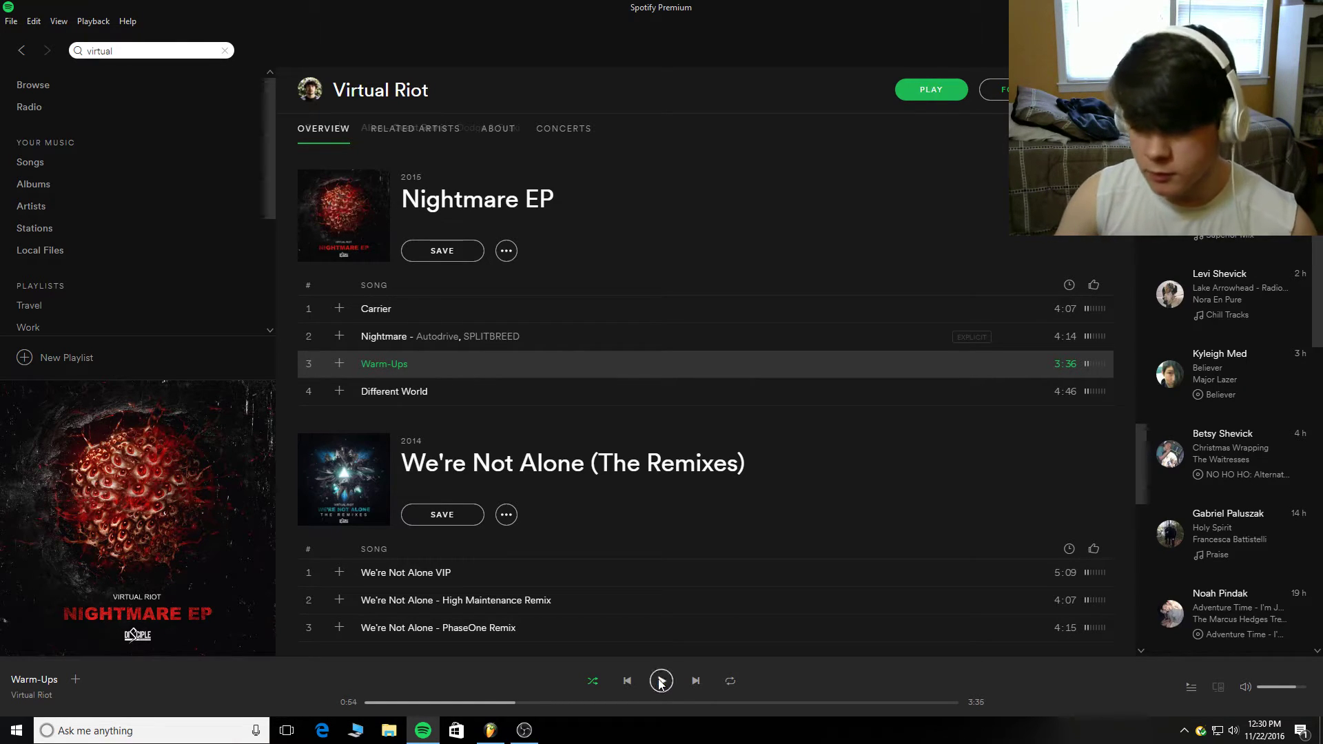
left_click(426, 731)
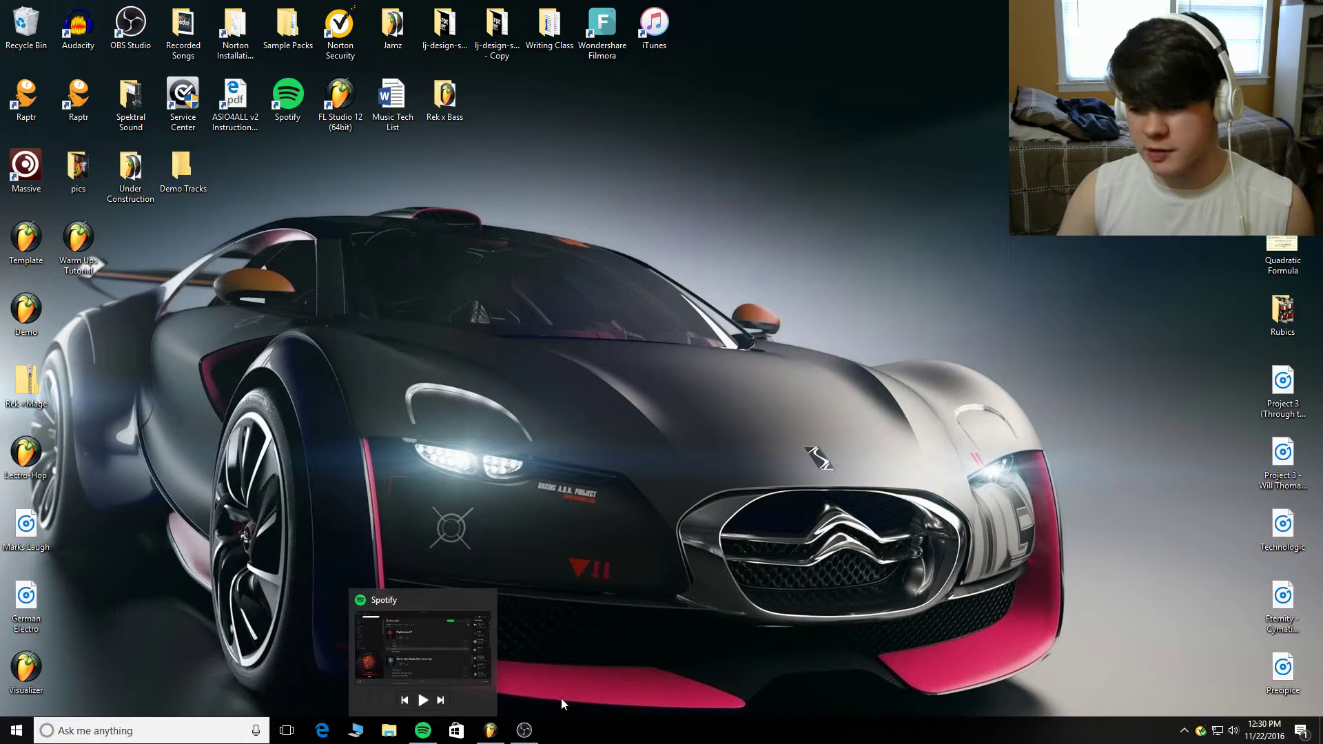
- Switch to FL Studio and play the pattern once with the "Warm Ups" Serum patch
left_click(500, 727)
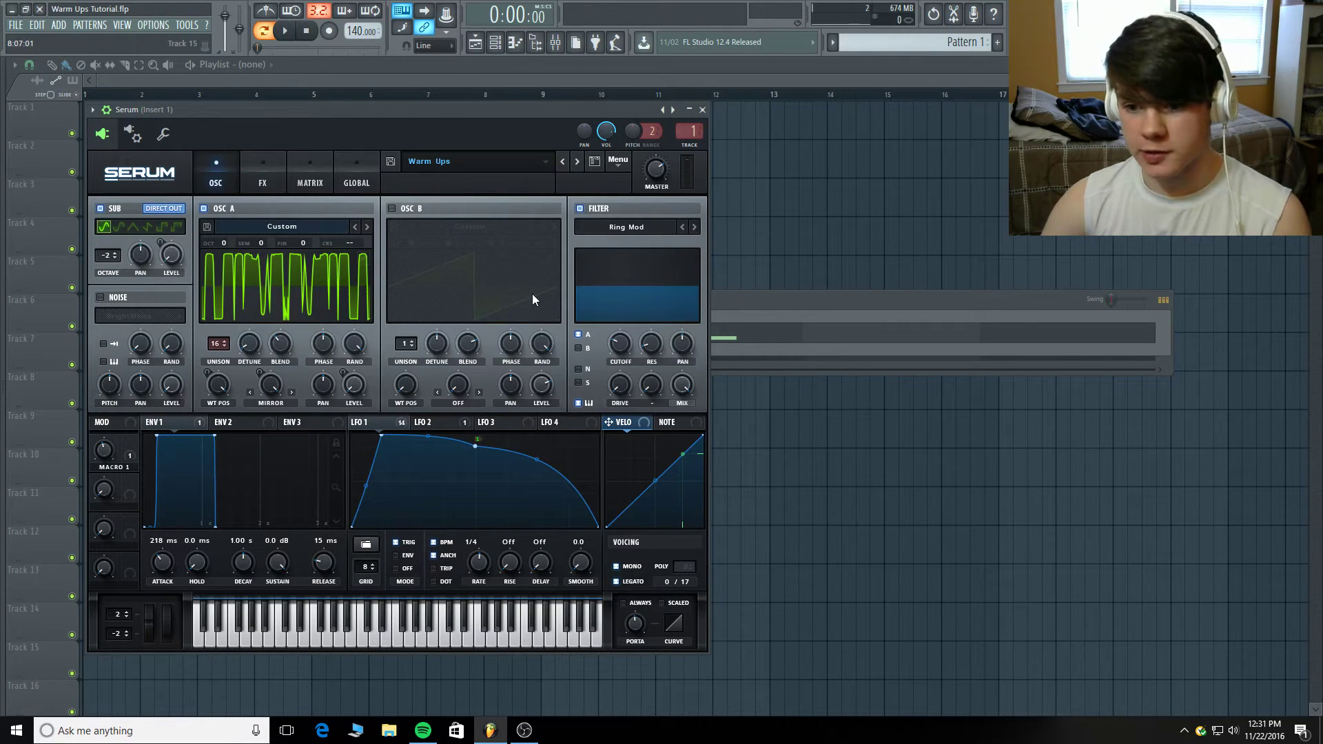
left_click(287, 33)
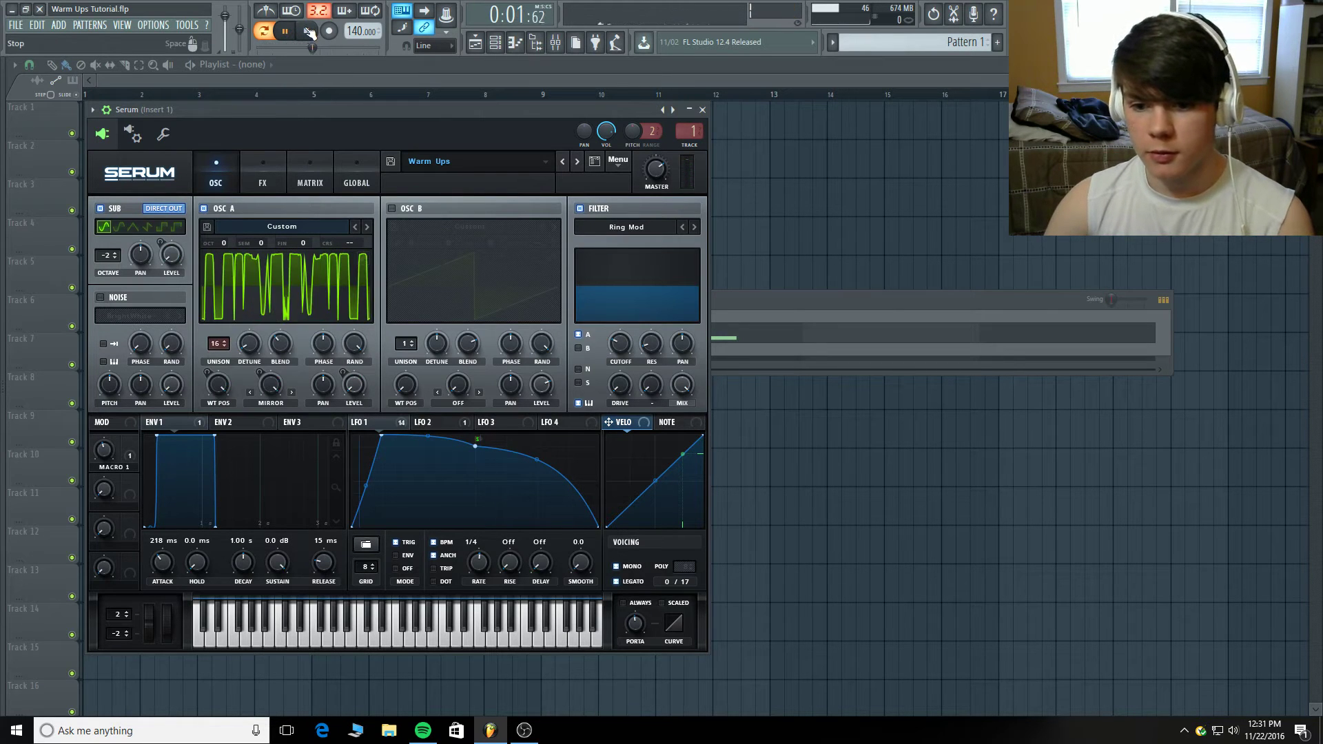
left_click(308, 31)
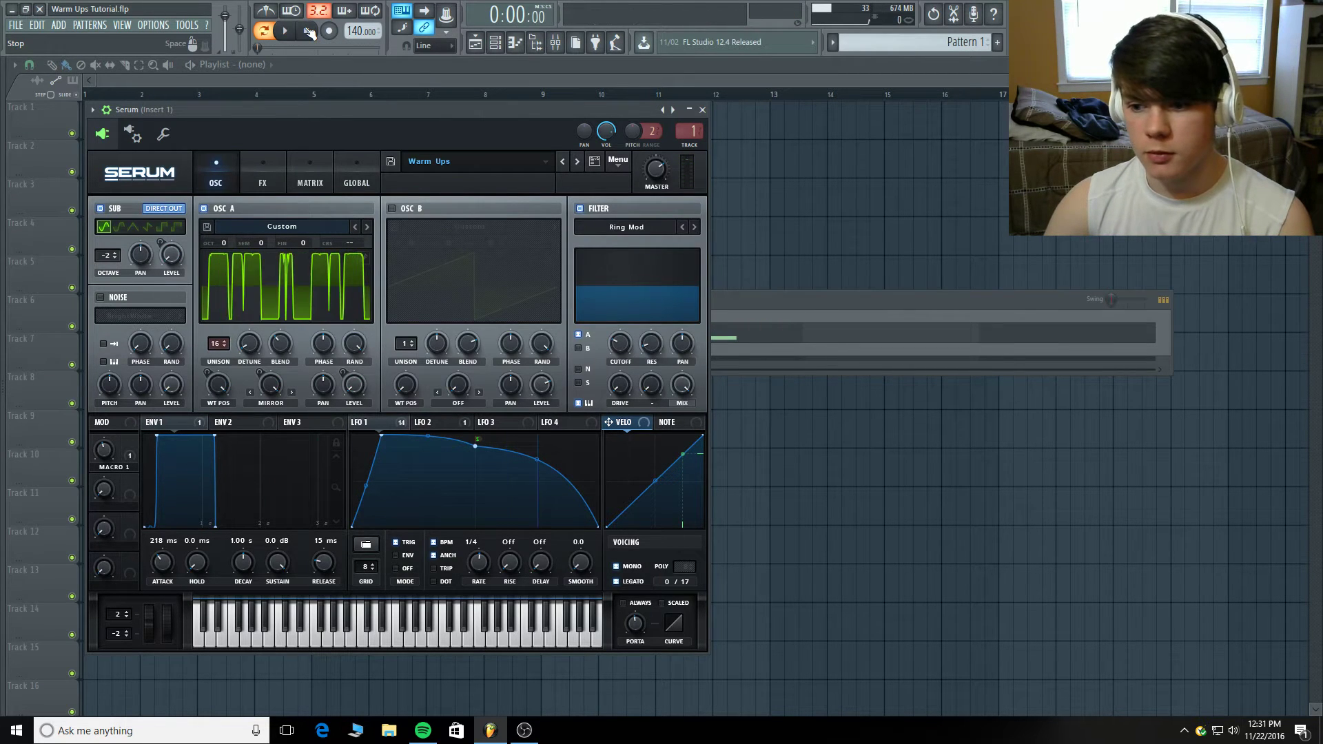
- Open Serum's piano roll and audition keys between C4 and G4
key("F7")
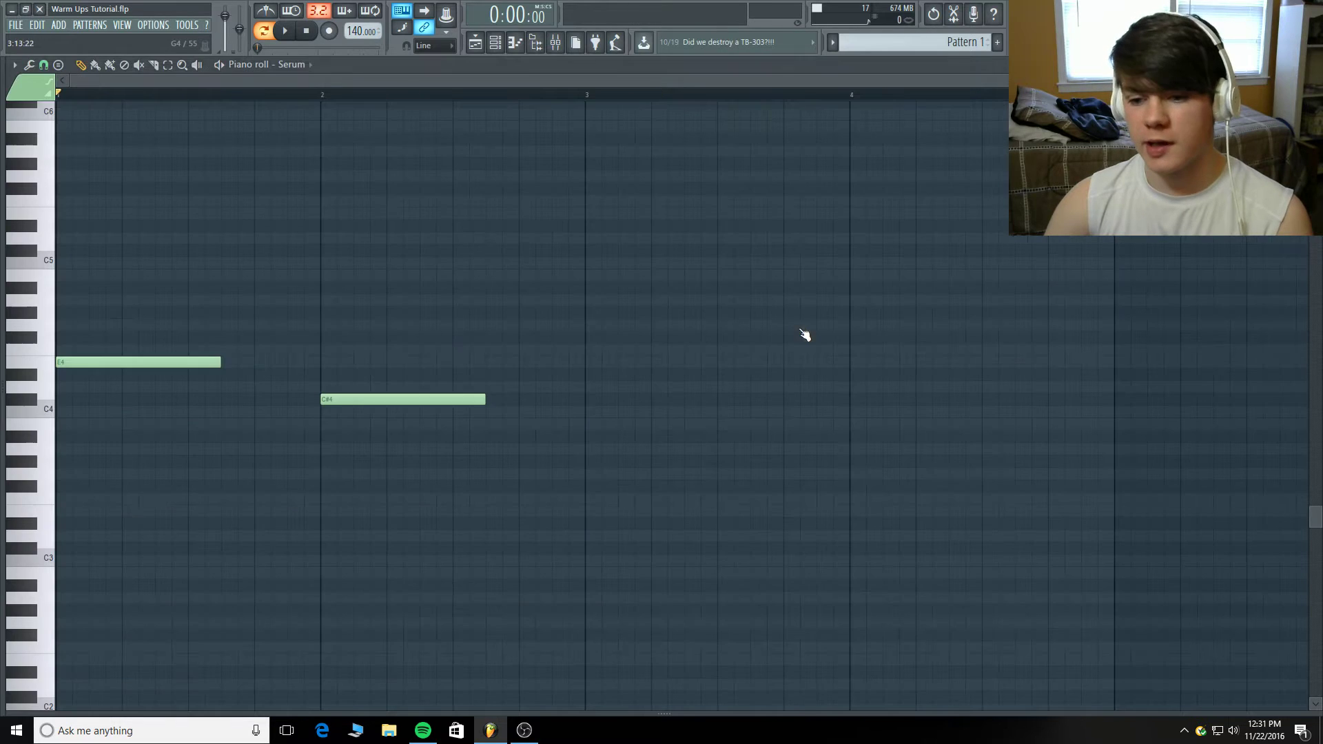
left_click(45, 409)
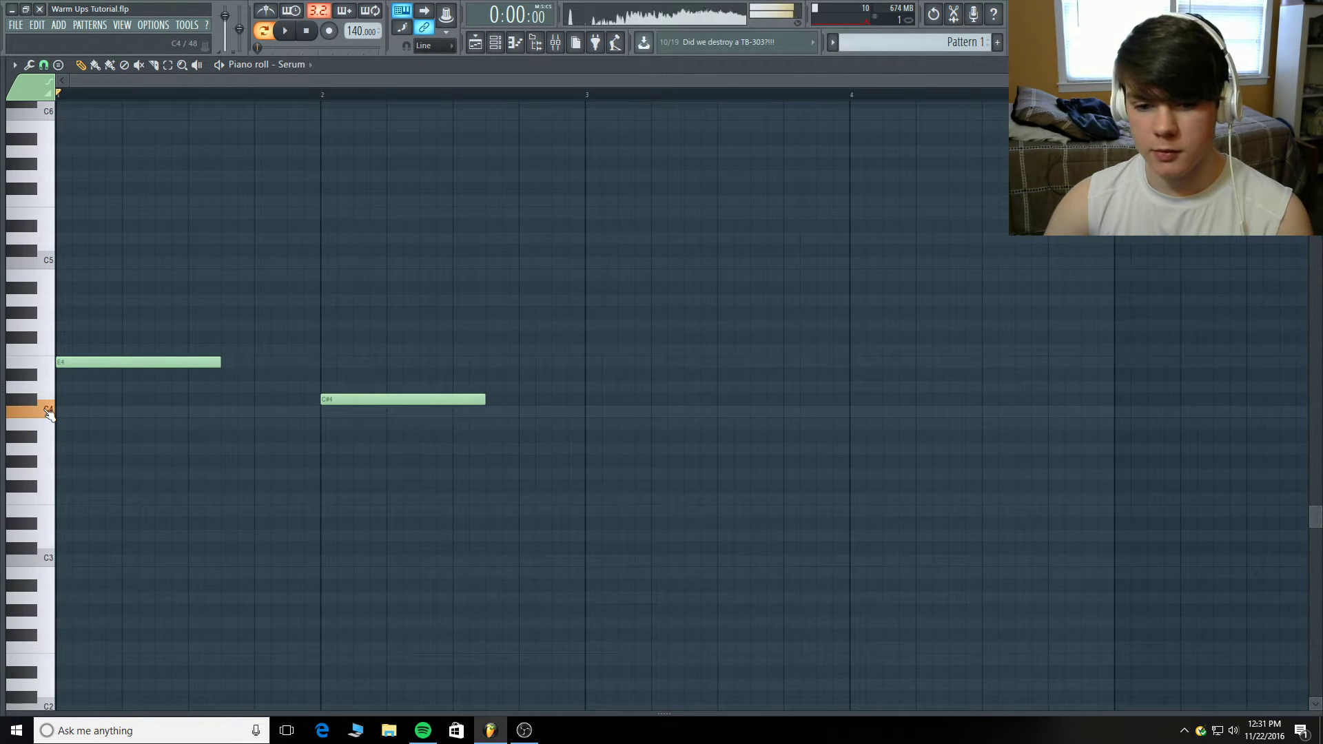
left_click(52, 350)
left_click(54, 337)
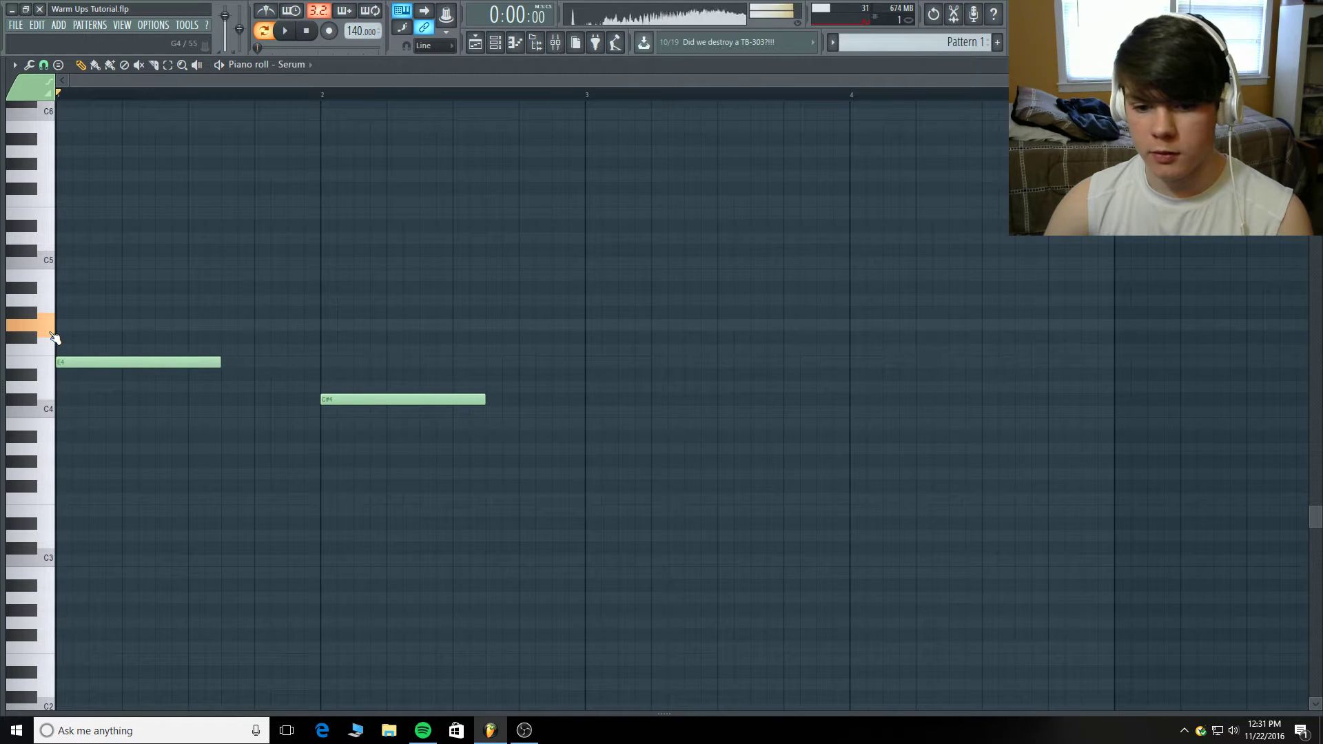
left_click(45, 418)
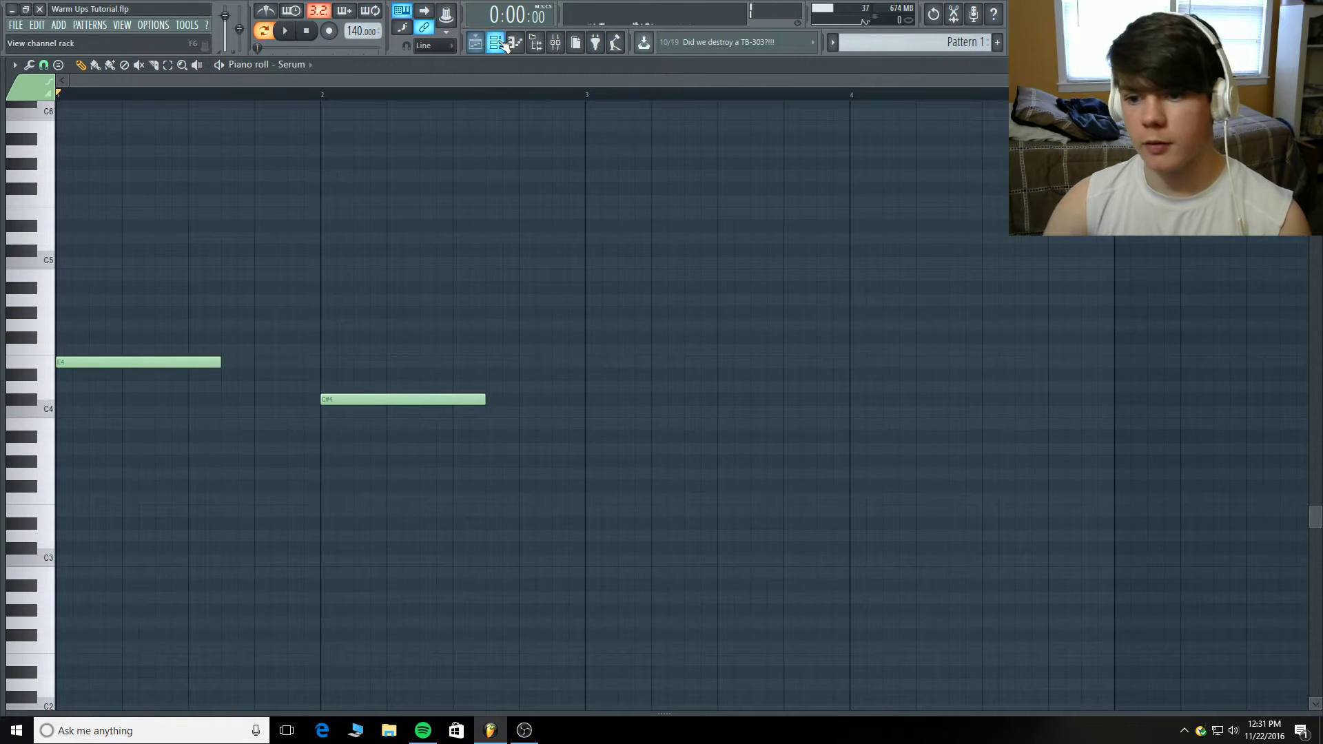
- Reopen Serum from the channel rack and examine oscillator A's custom wavetable in both its 2D and 3D displays
key("F6")
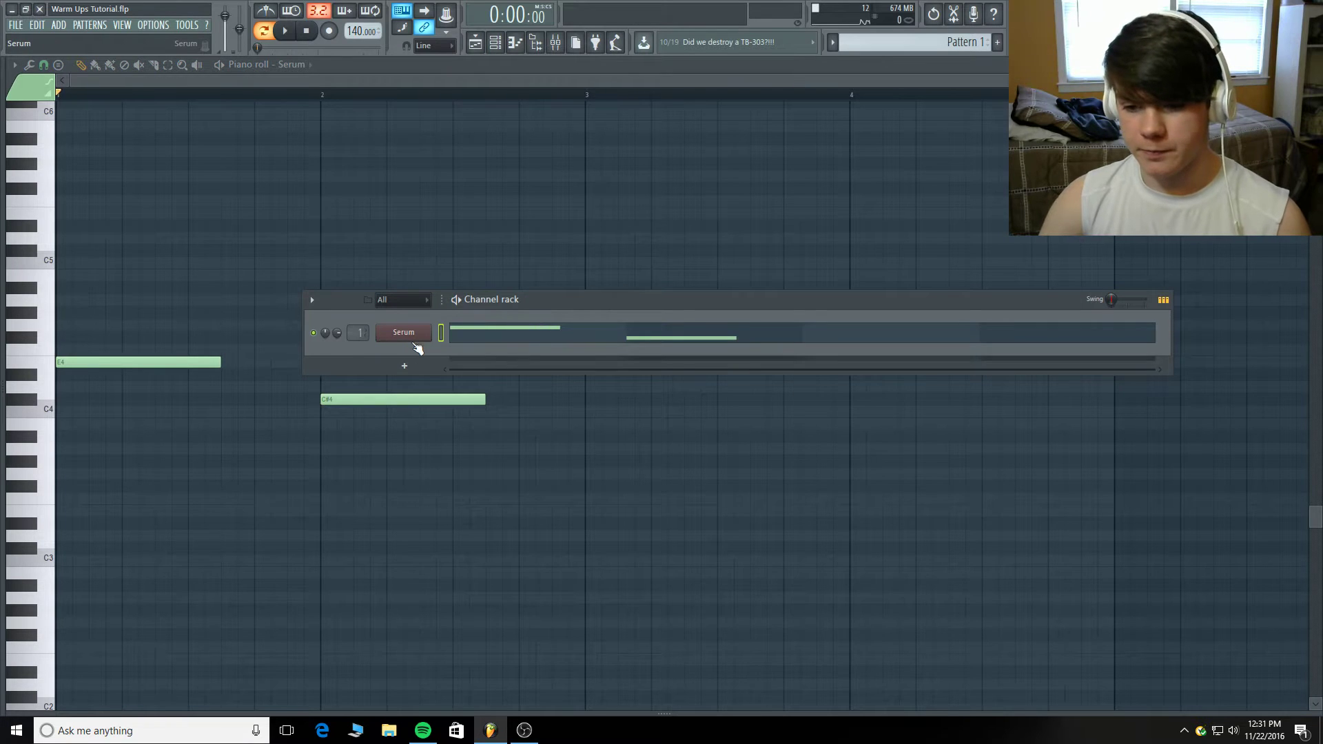
left_click(412, 338)
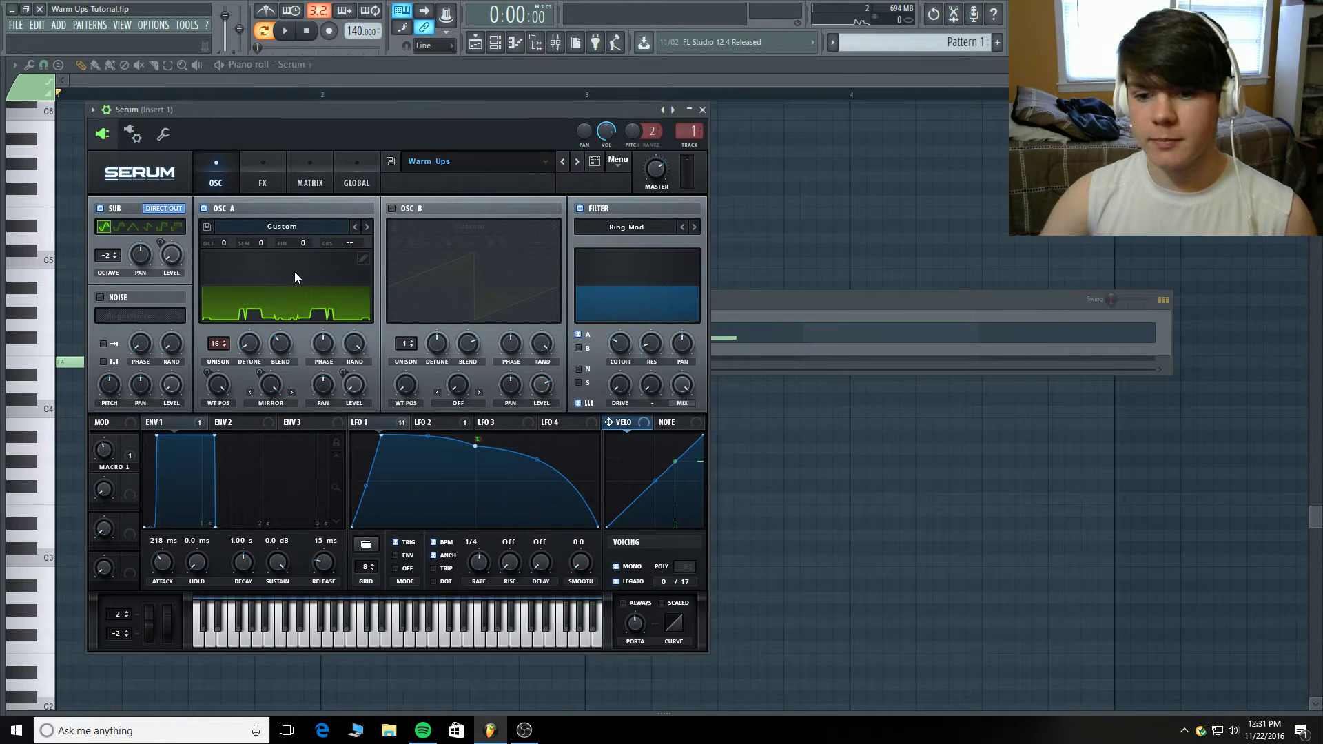
left_click(232, 268)
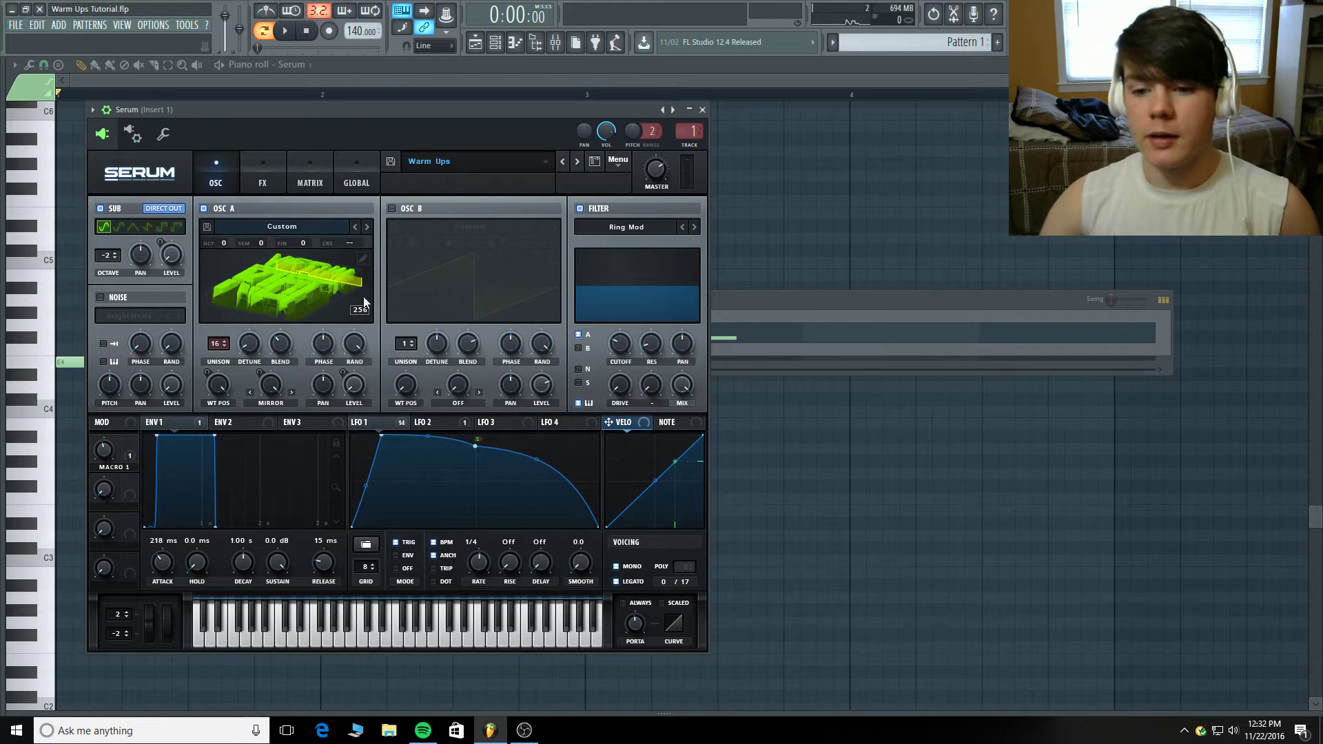
left_click(333, 277)
left_click(334, 277)
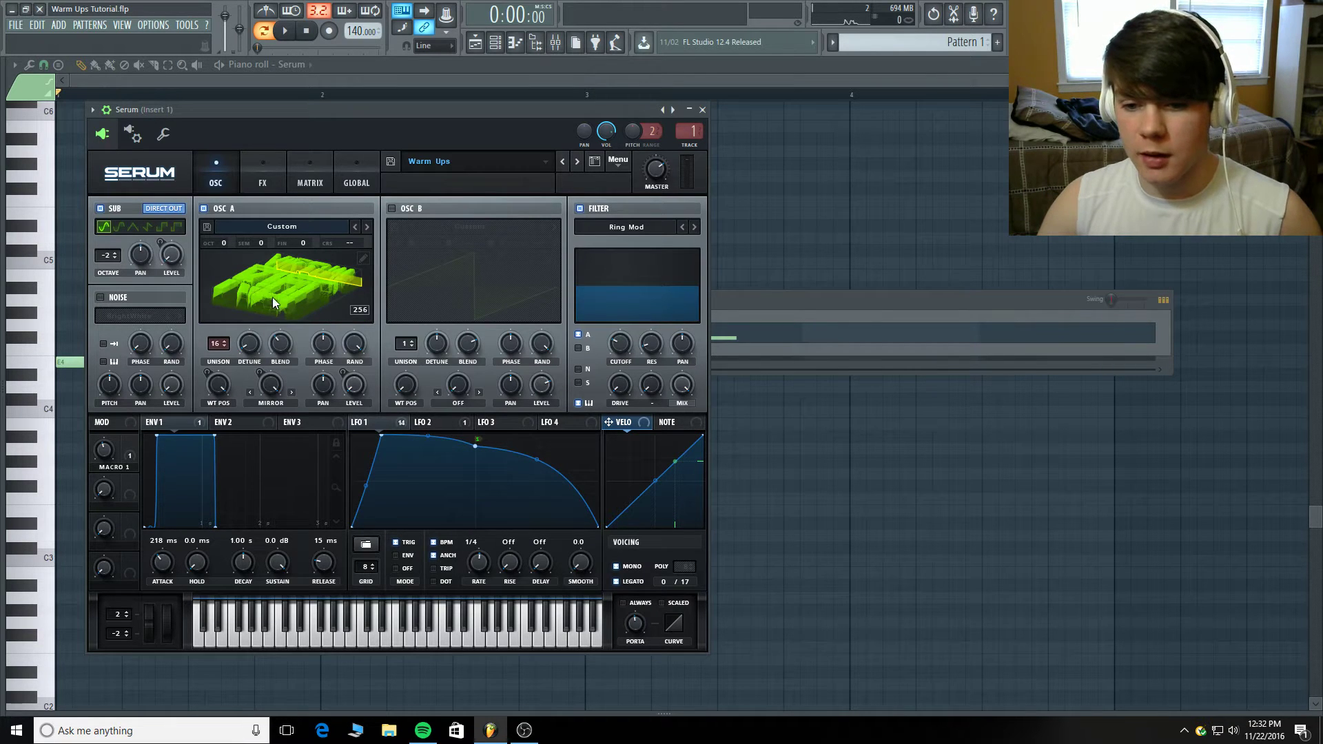
left_click(305, 277)
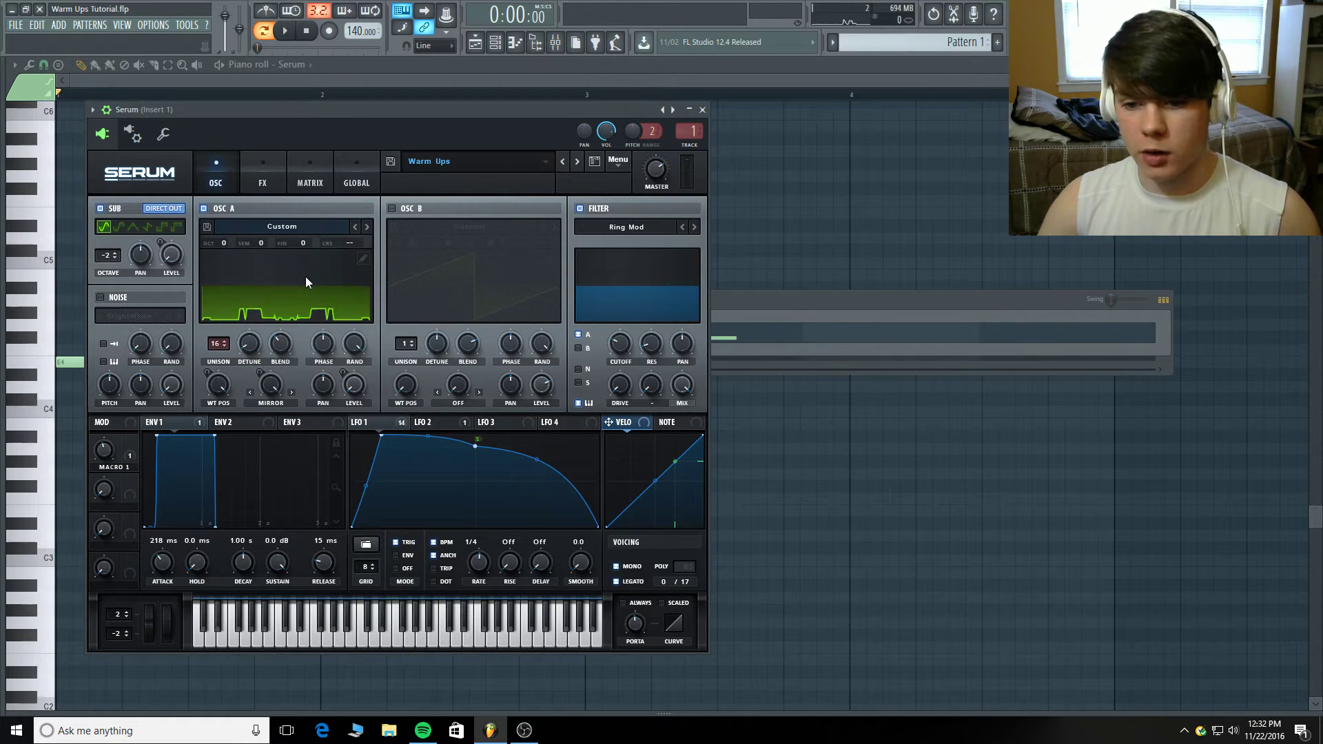
left_click(305, 277)
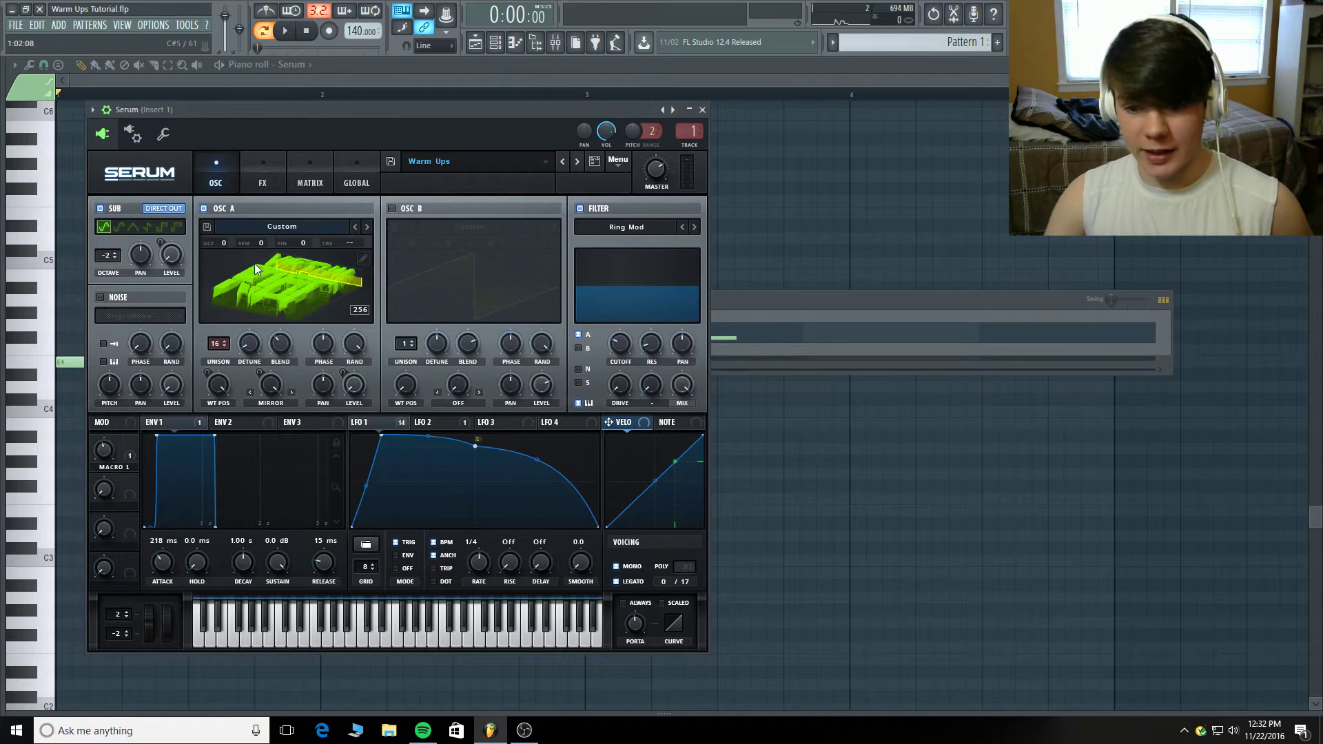
left_click(301, 295)
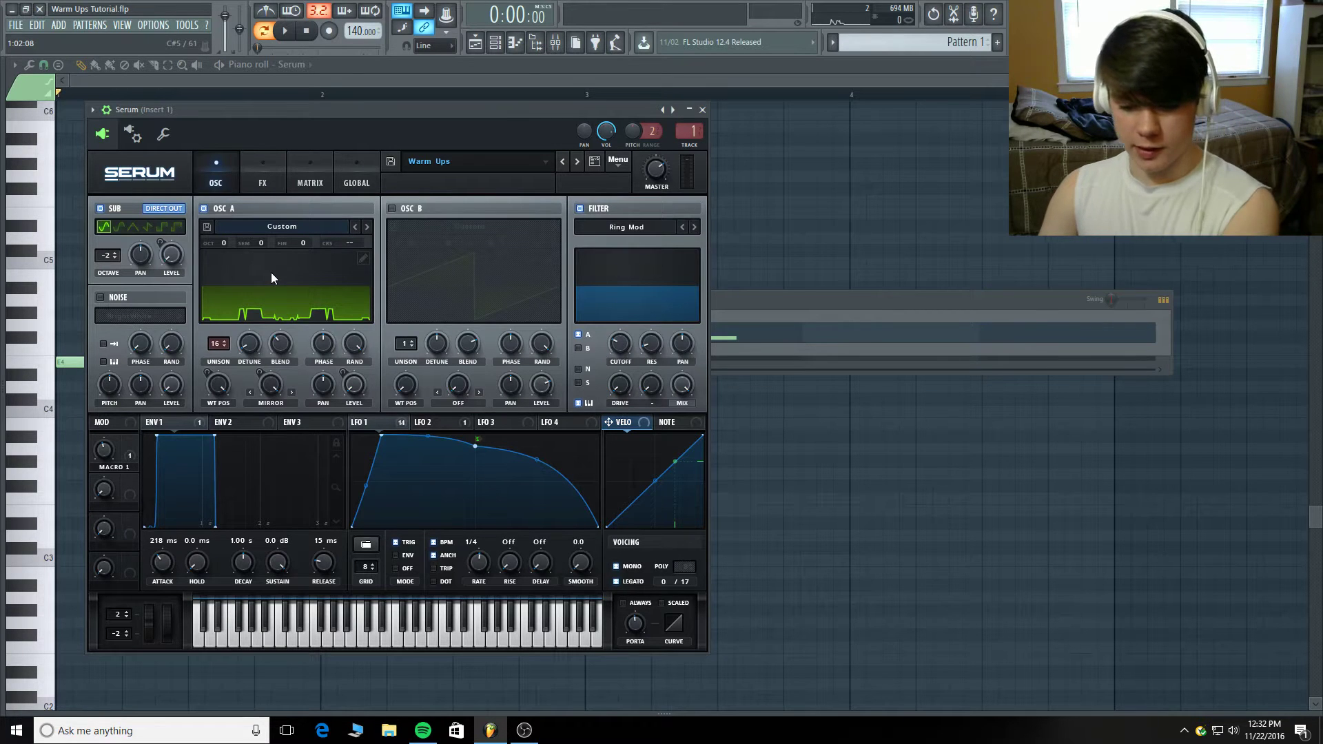
- Play a C4 note and compare the resulting oscillator A waveform in the 2D and 3D displays
key("z")
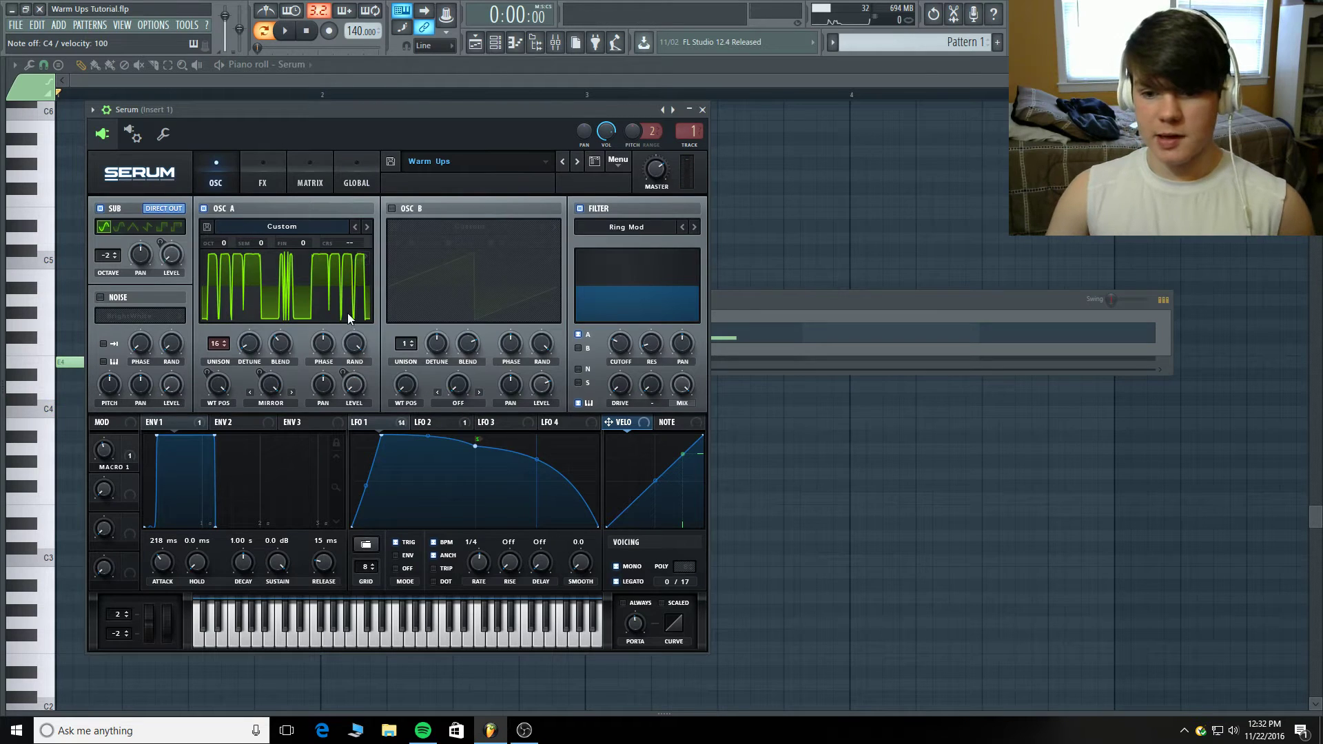
left_click(259, 280)
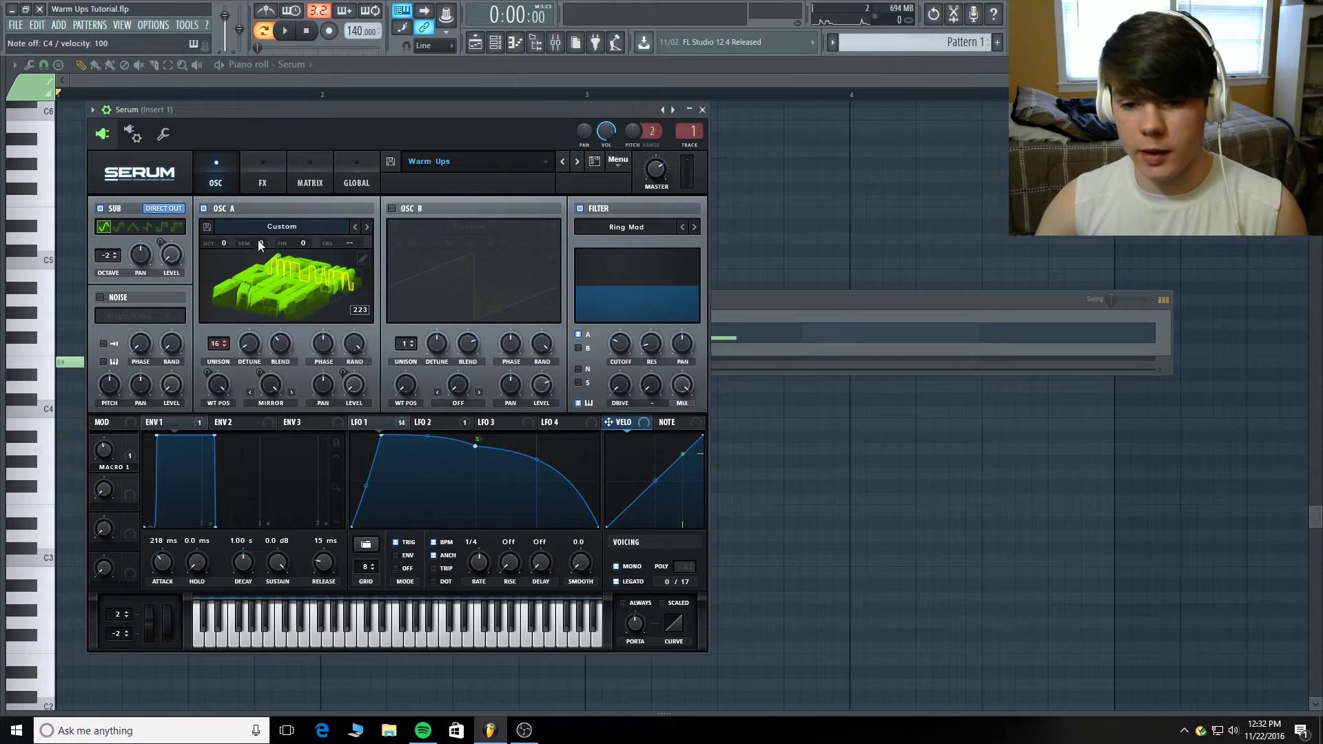
left_click(302, 270)
left_click(301, 270)
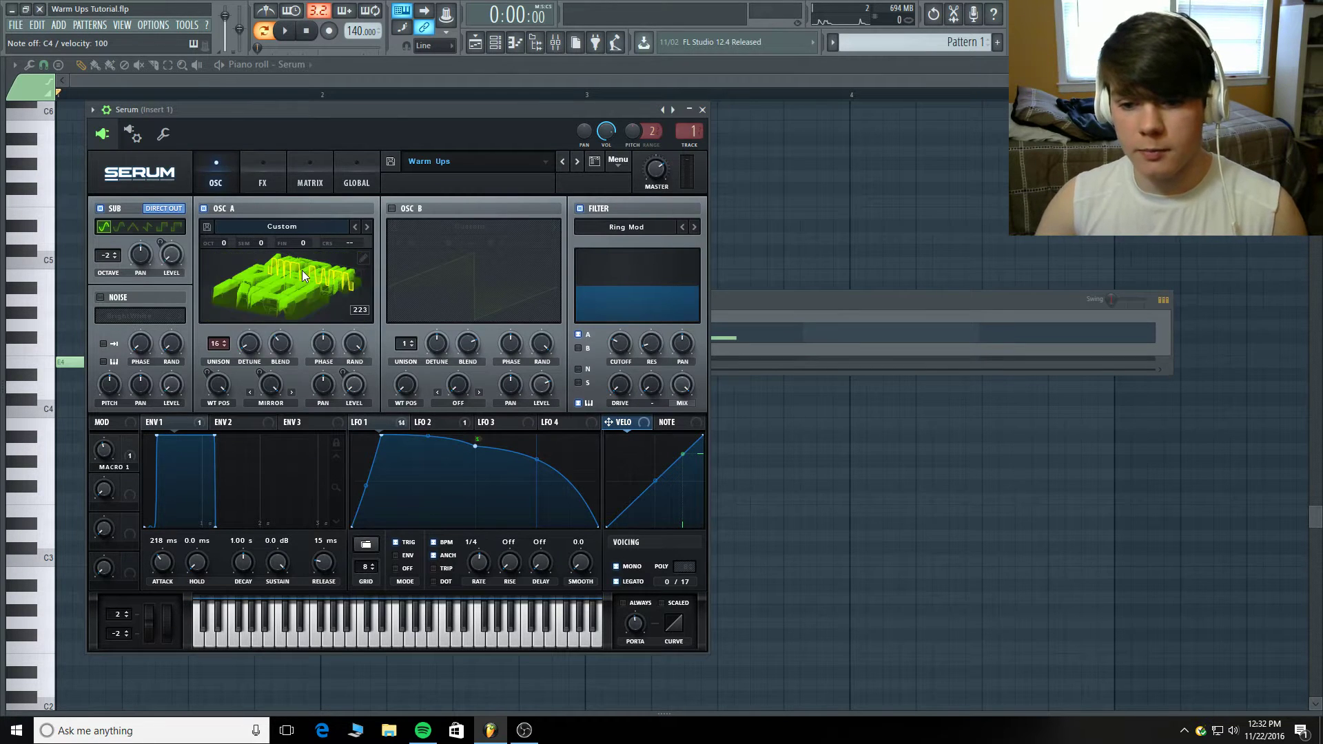
left_click(302, 271)
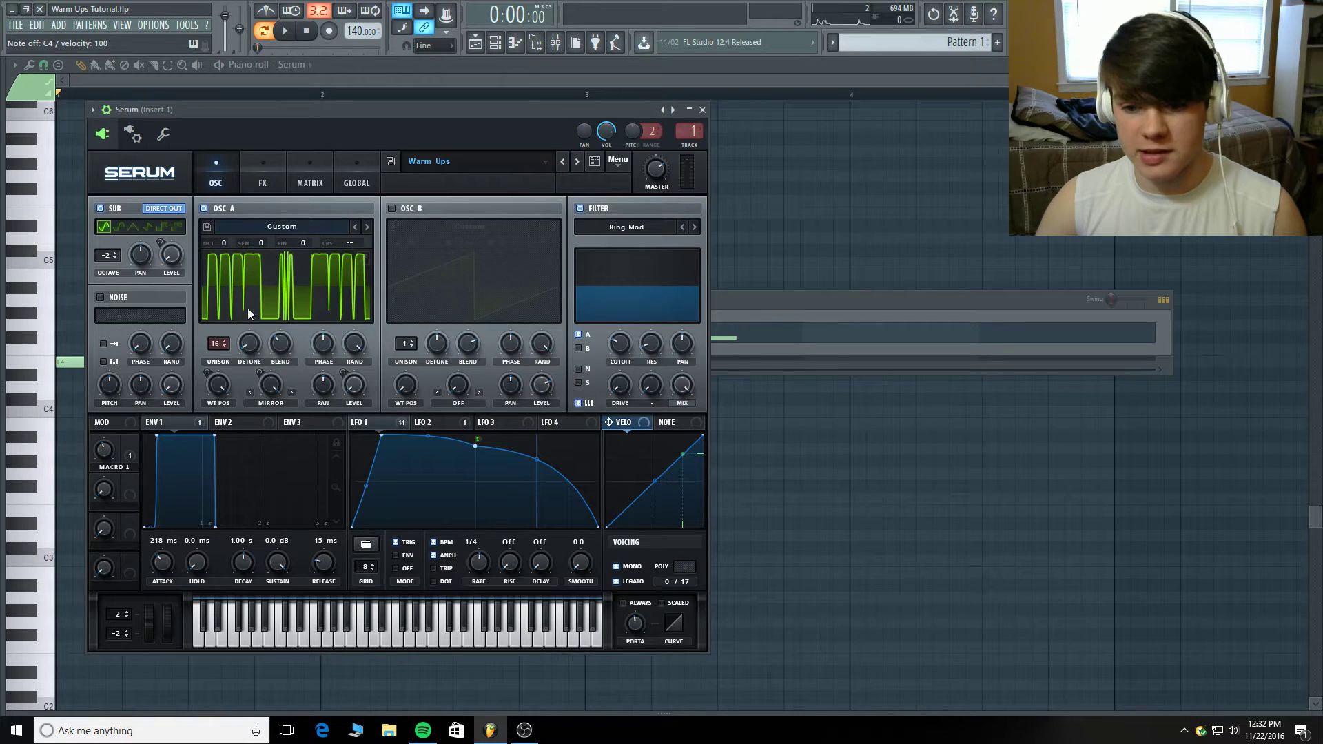
left_click(332, 256)
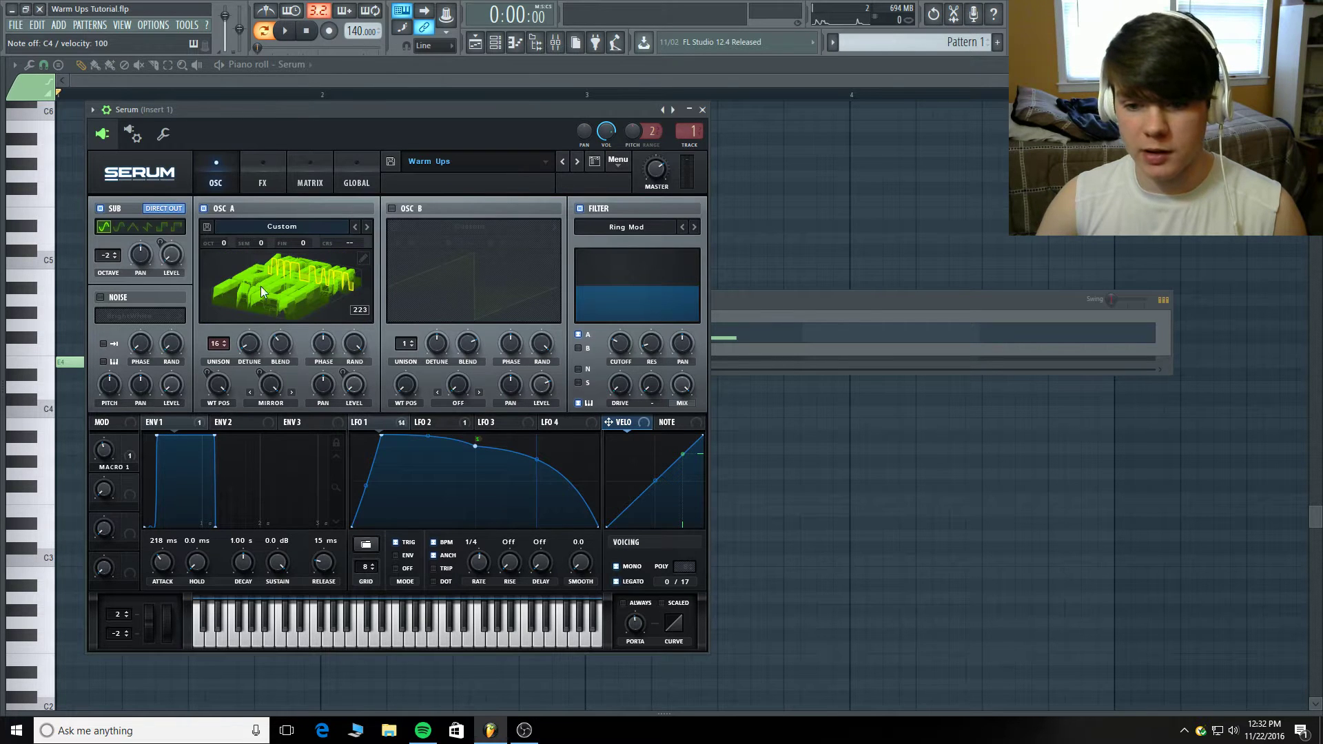
left_click(276, 298)
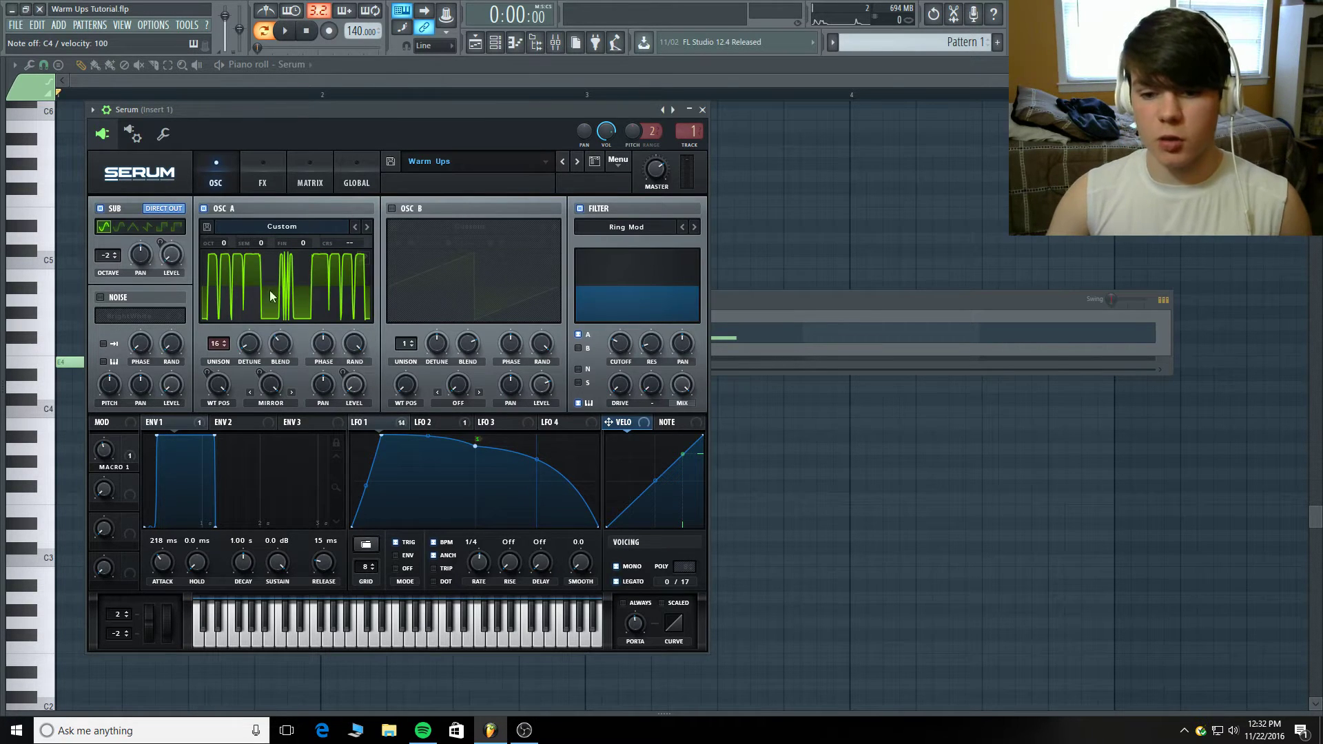
- Set oscillator A's warp mode to Off and play the pattern to hear the patch without it
left_click(290, 406)
left_click(301, 69)
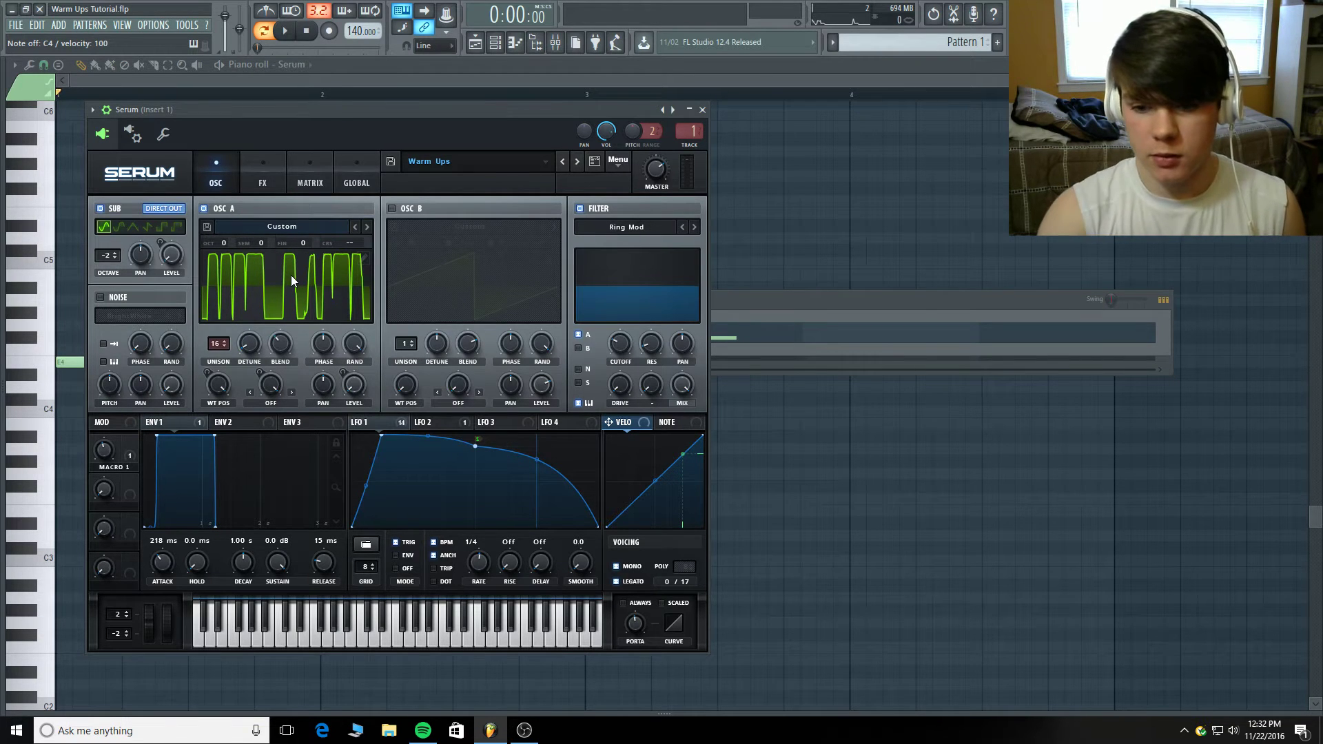
left_click(284, 31)
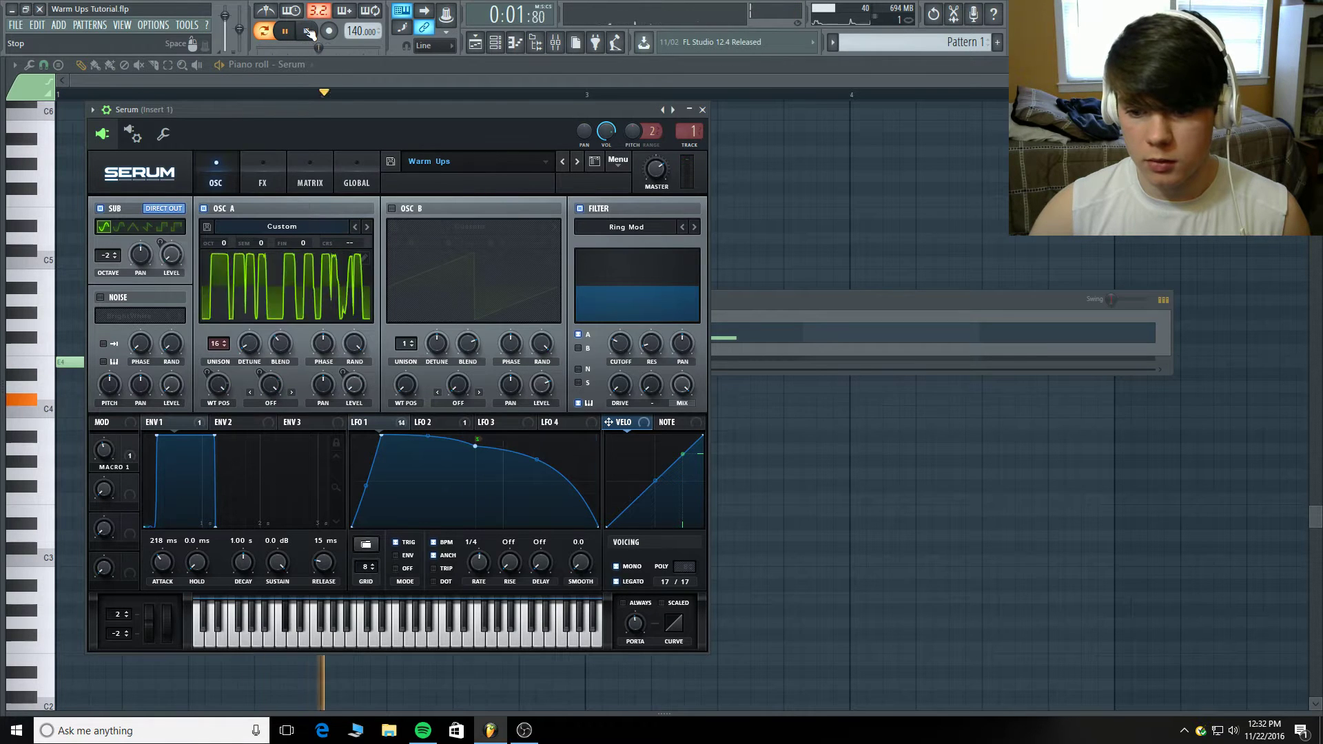
left_click(307, 31)
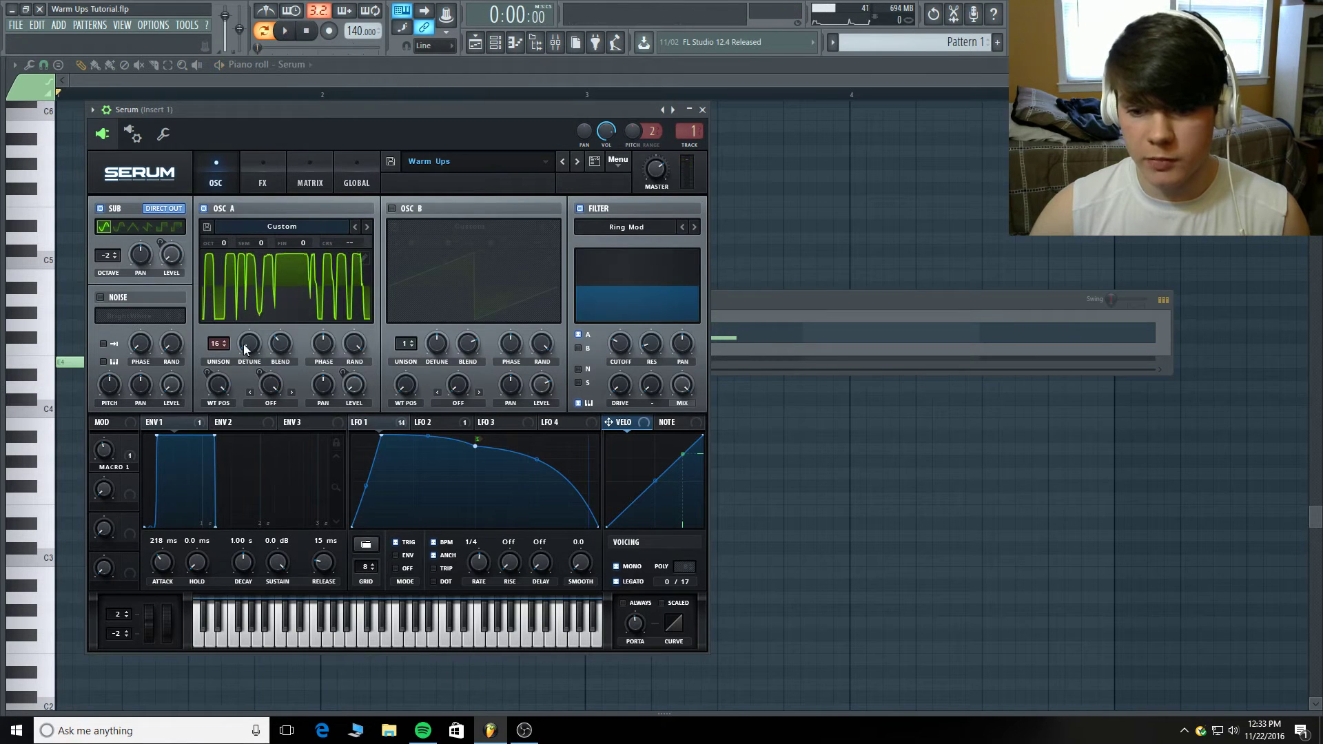
- Set oscillator A's warp mode back to Mirror
left_click(272, 403)
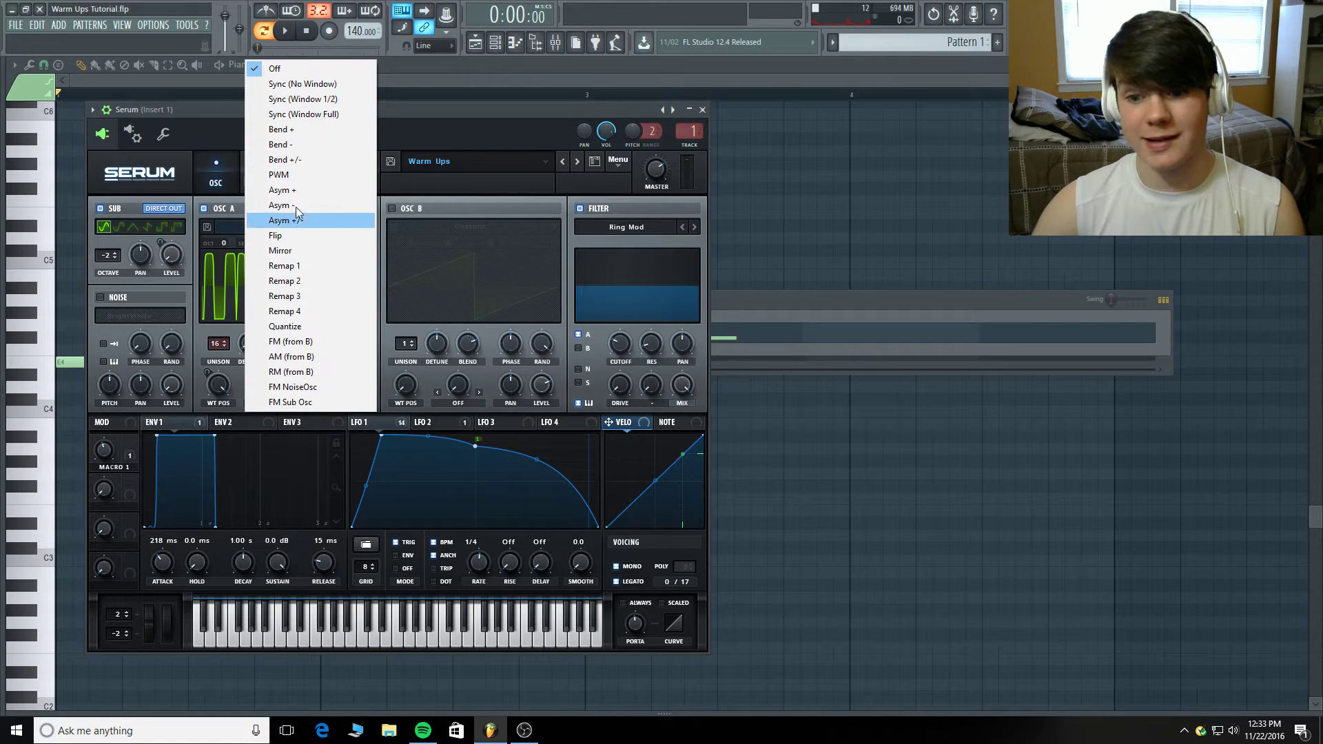
left_click(307, 247)
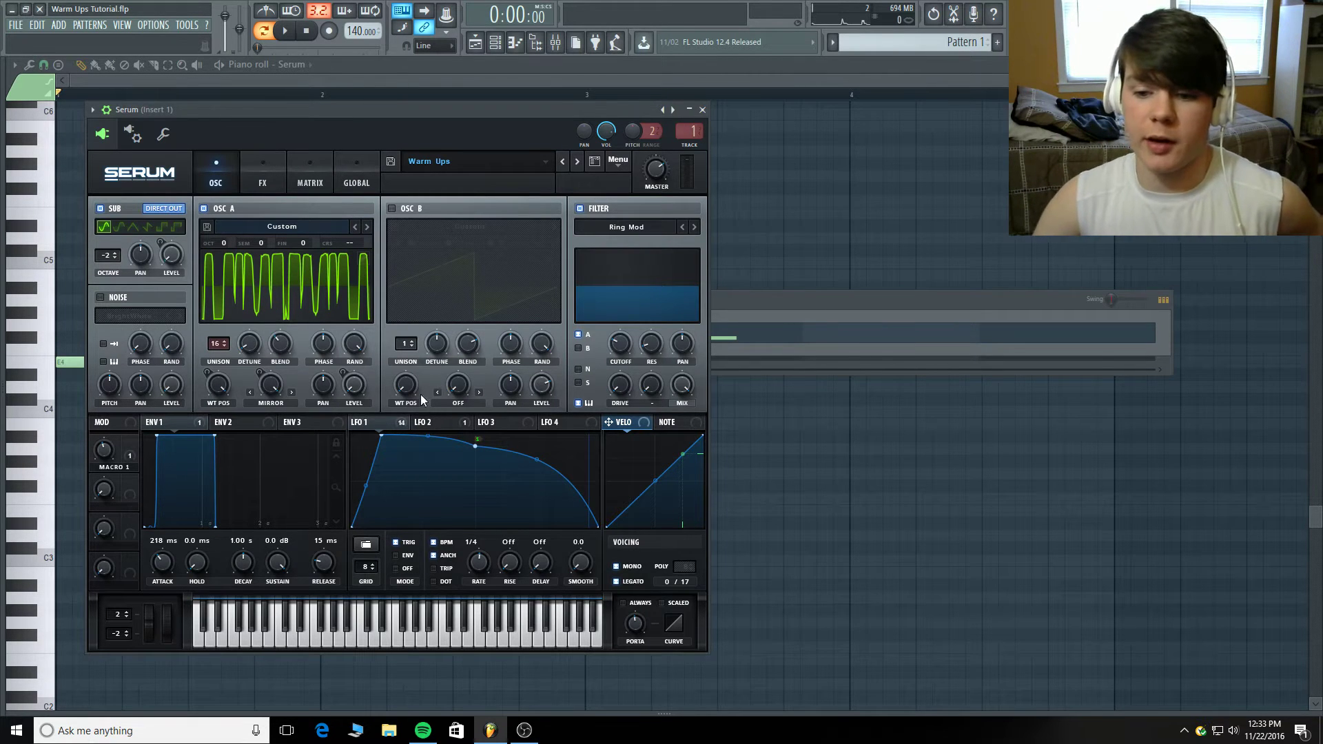
- Show which controls LFO 1 modulates and examine oscillator A's unison, wavetable position and warp settings
left_click(387, 423)
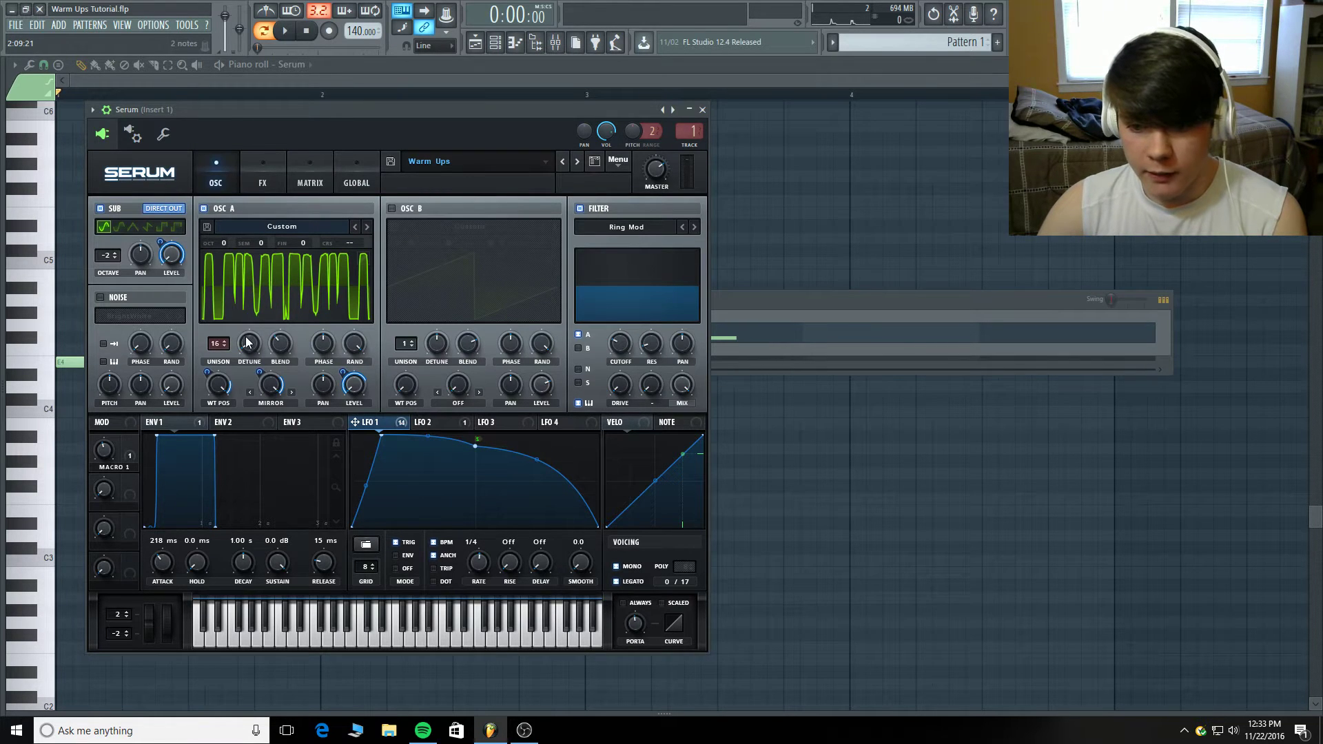
left_click(220, 346)
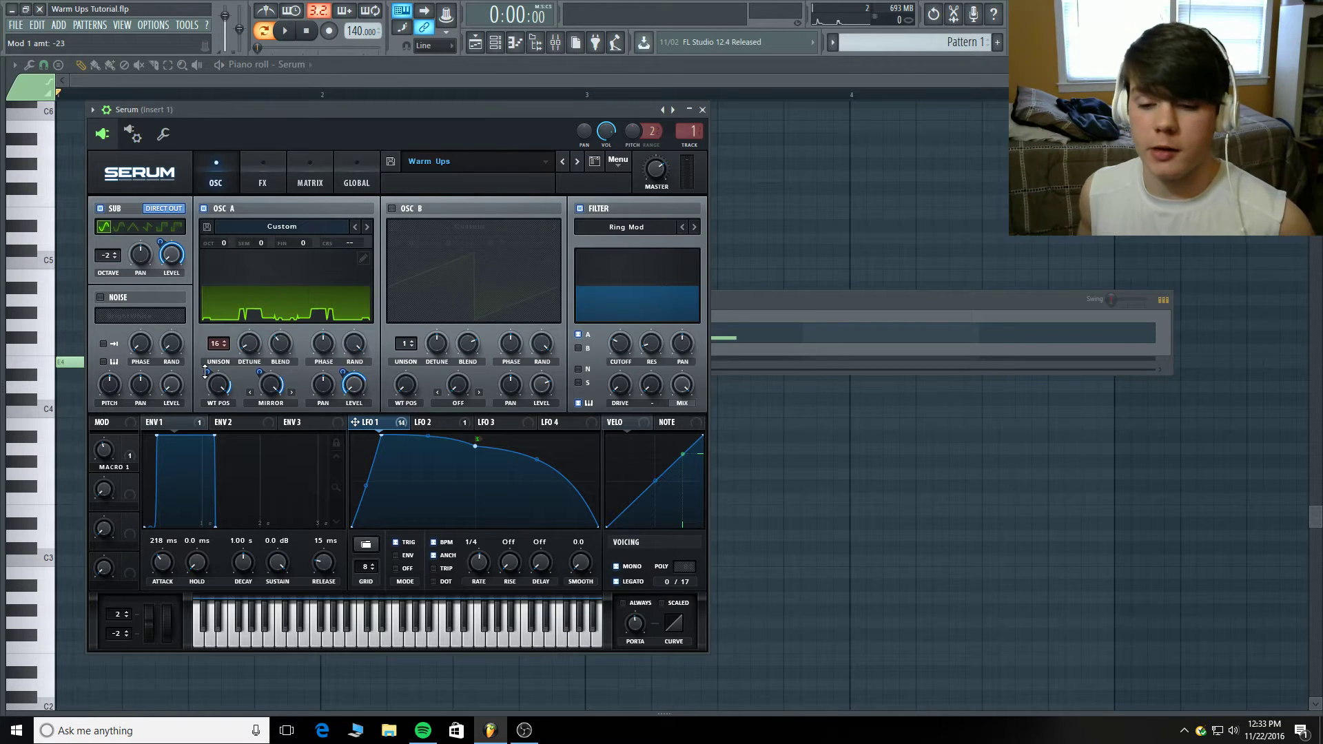
left_click(299, 303)
left_click(299, 295)
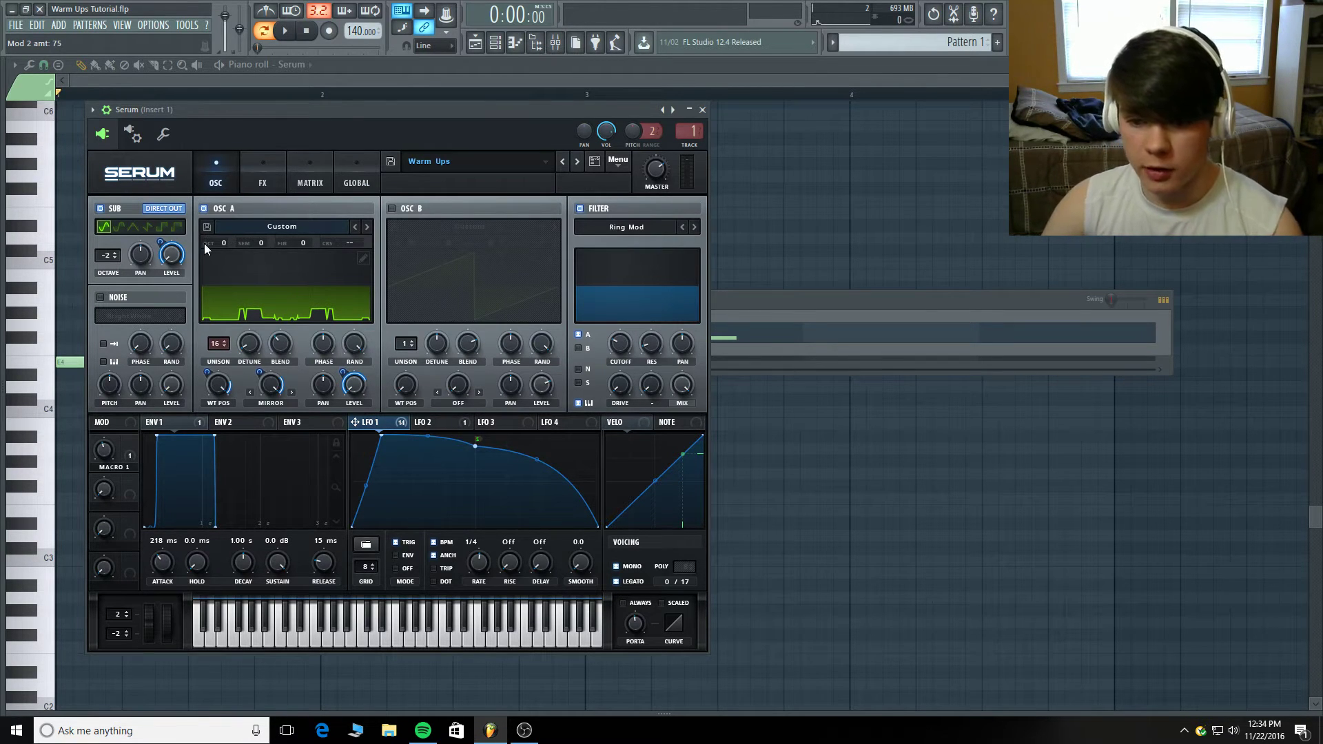
- Examine the sub oscillator's power switch, level and LFO 1 modulation
left_click(98, 207)
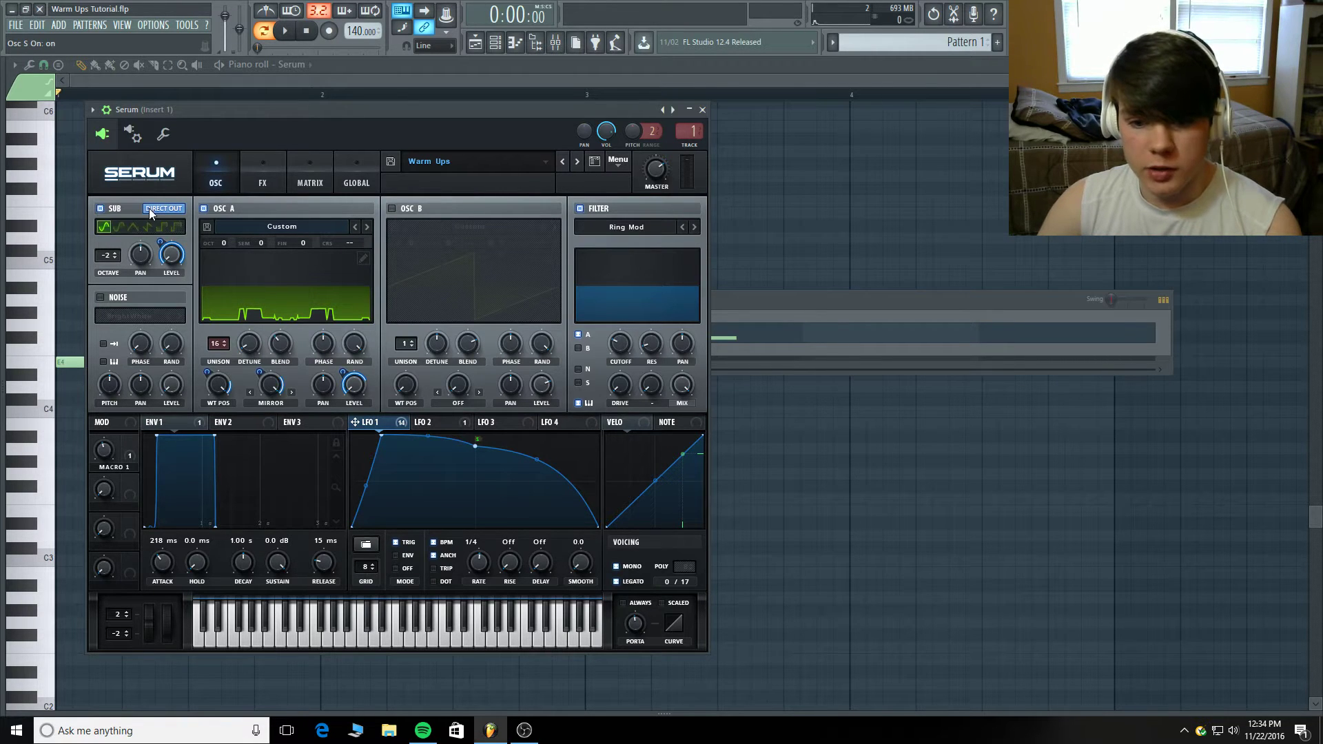
left_click(169, 257)
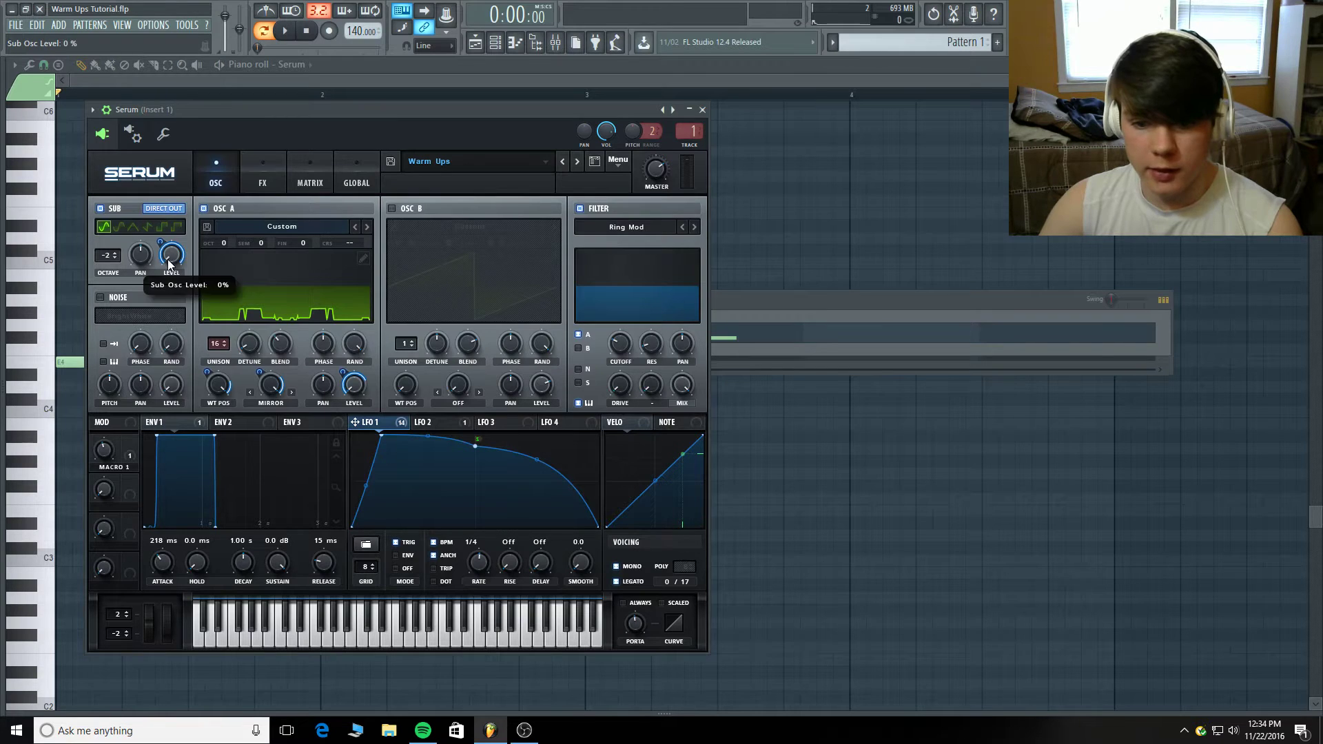
left_click(168, 244)
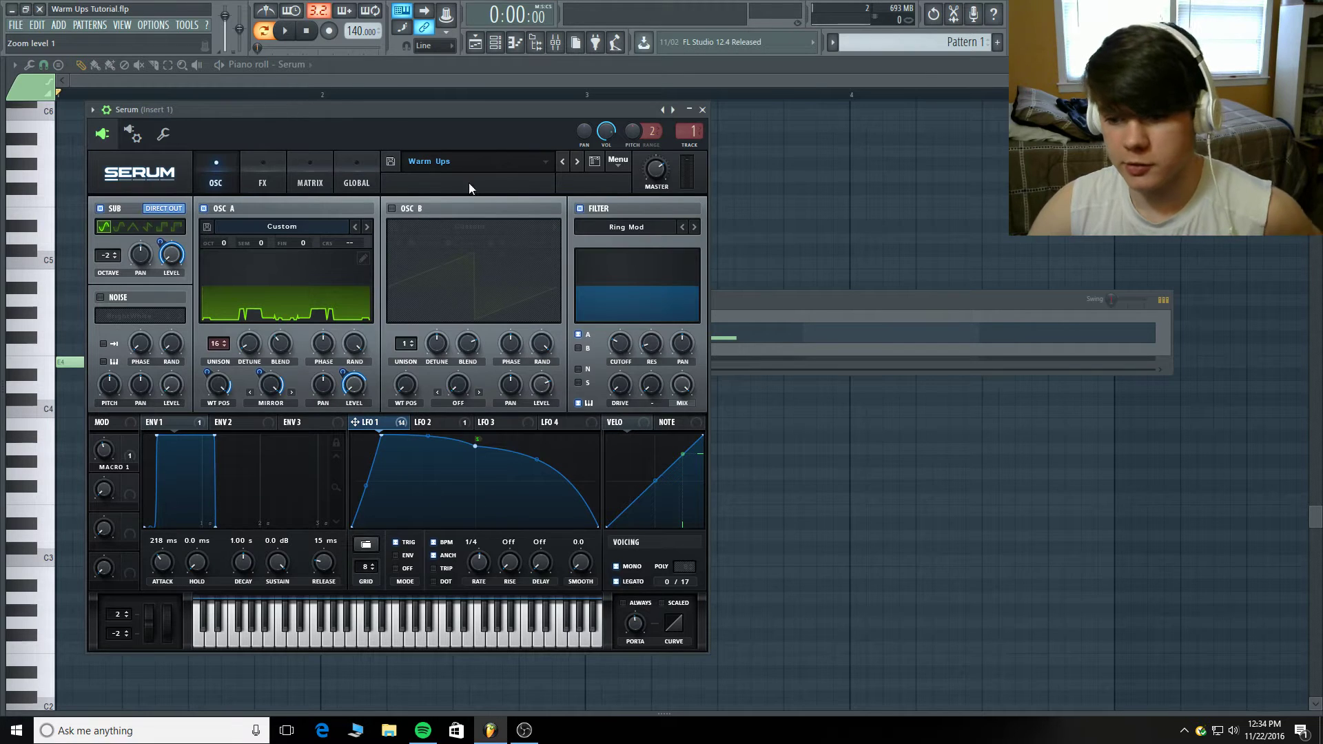
- Set the filter type to Ring Mod from the Misc category and keep oscillator A routed through the filter
left_click(632, 226)
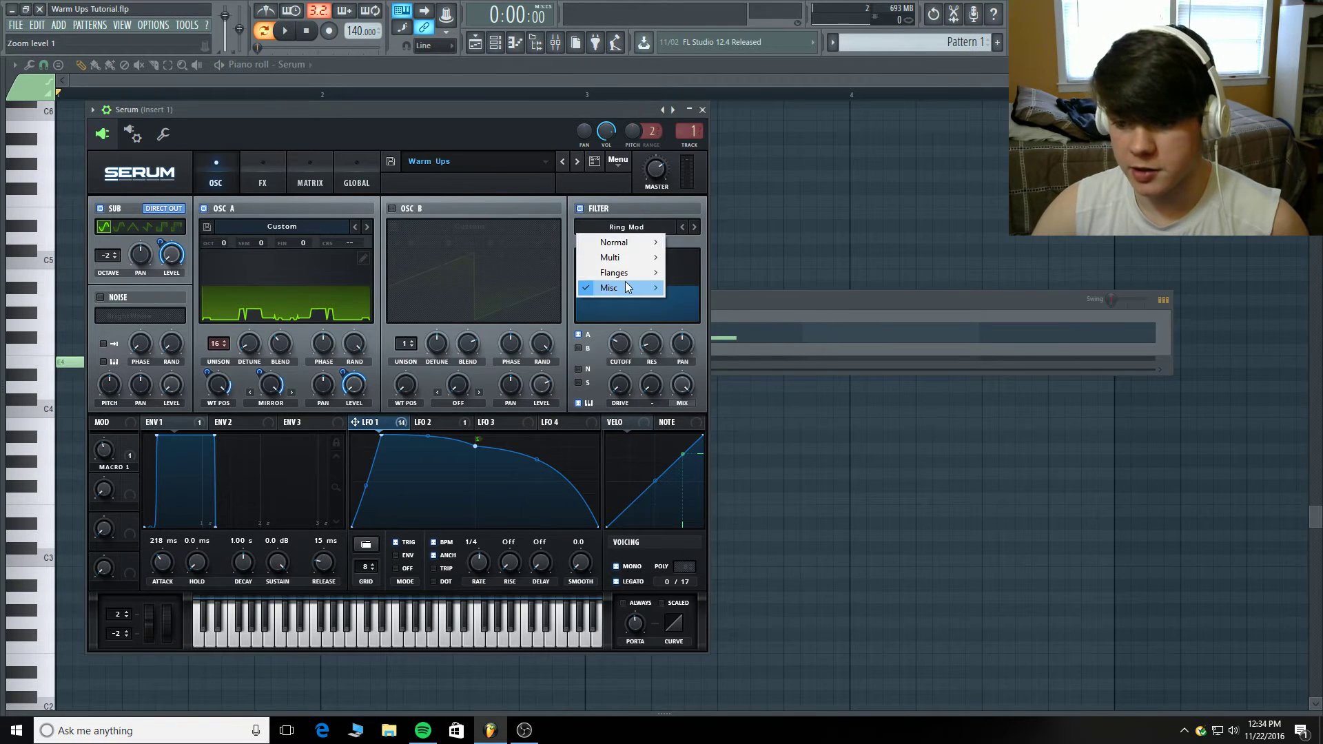
mouse_move(627, 290)
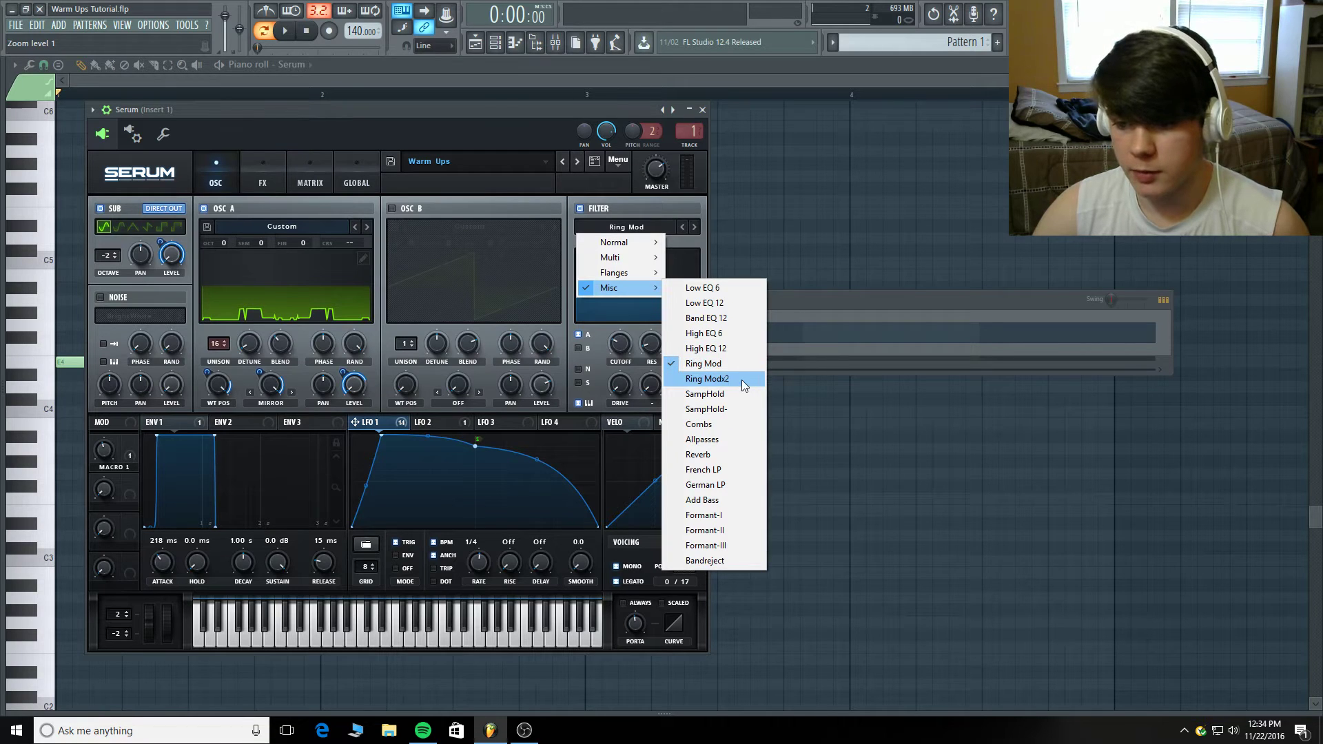
left_click(732, 365)
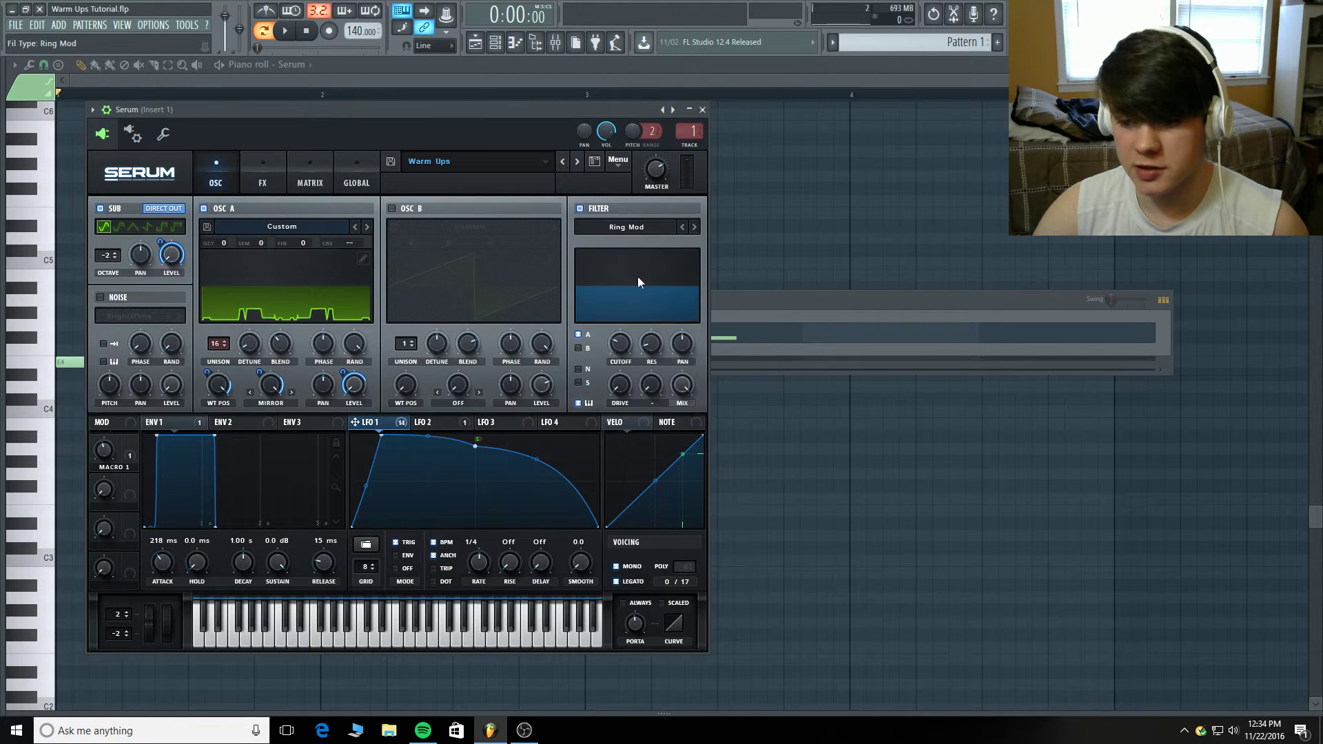
left_click(580, 335)
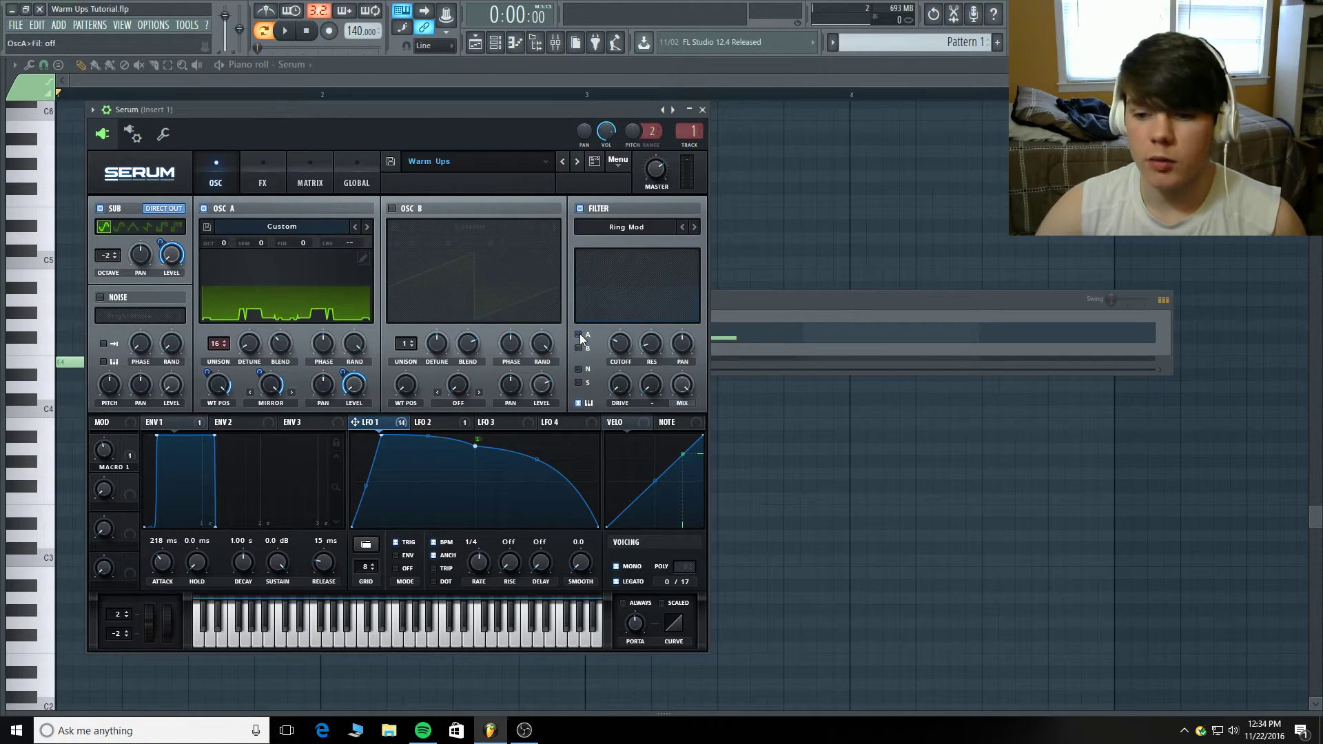
left_click(579, 335)
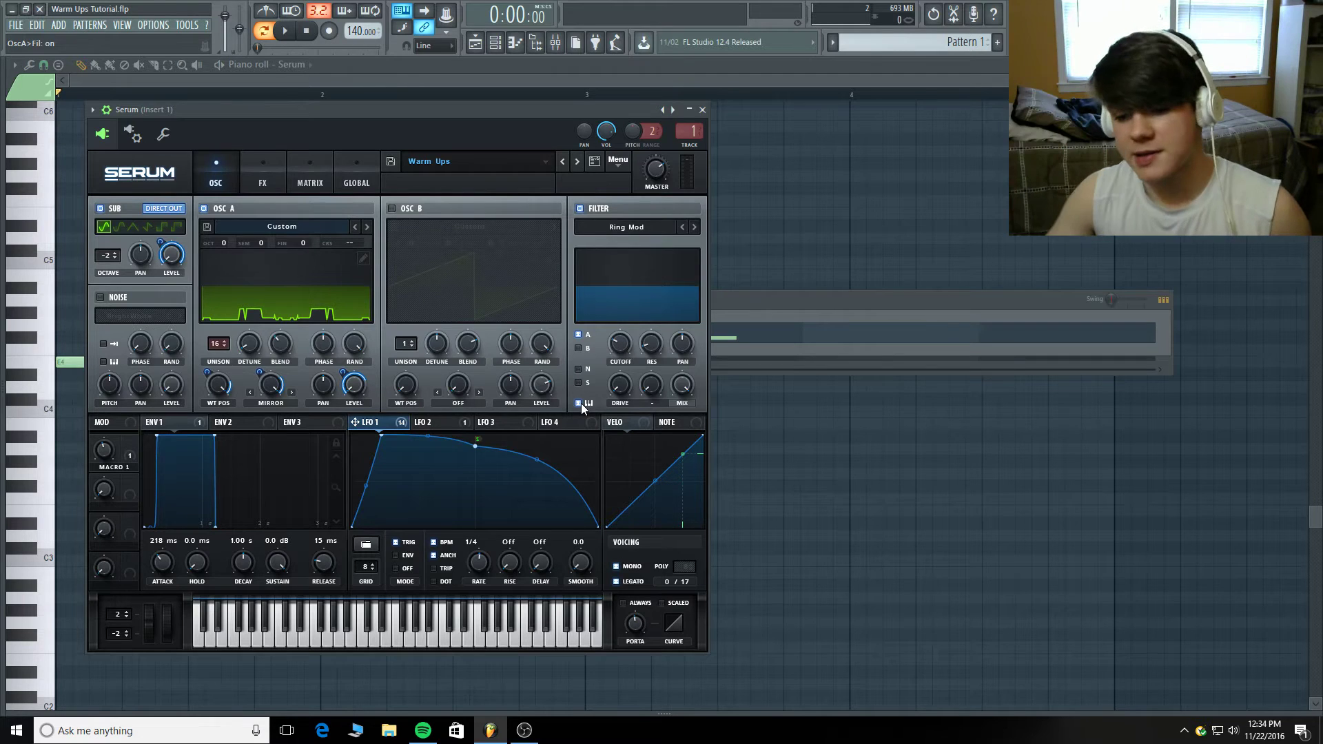
- Play several notes on Serum's keyboard to hear the key-tracked filter, and examine the filter's cutoff
left_click(307, 640)
left_click(316, 639)
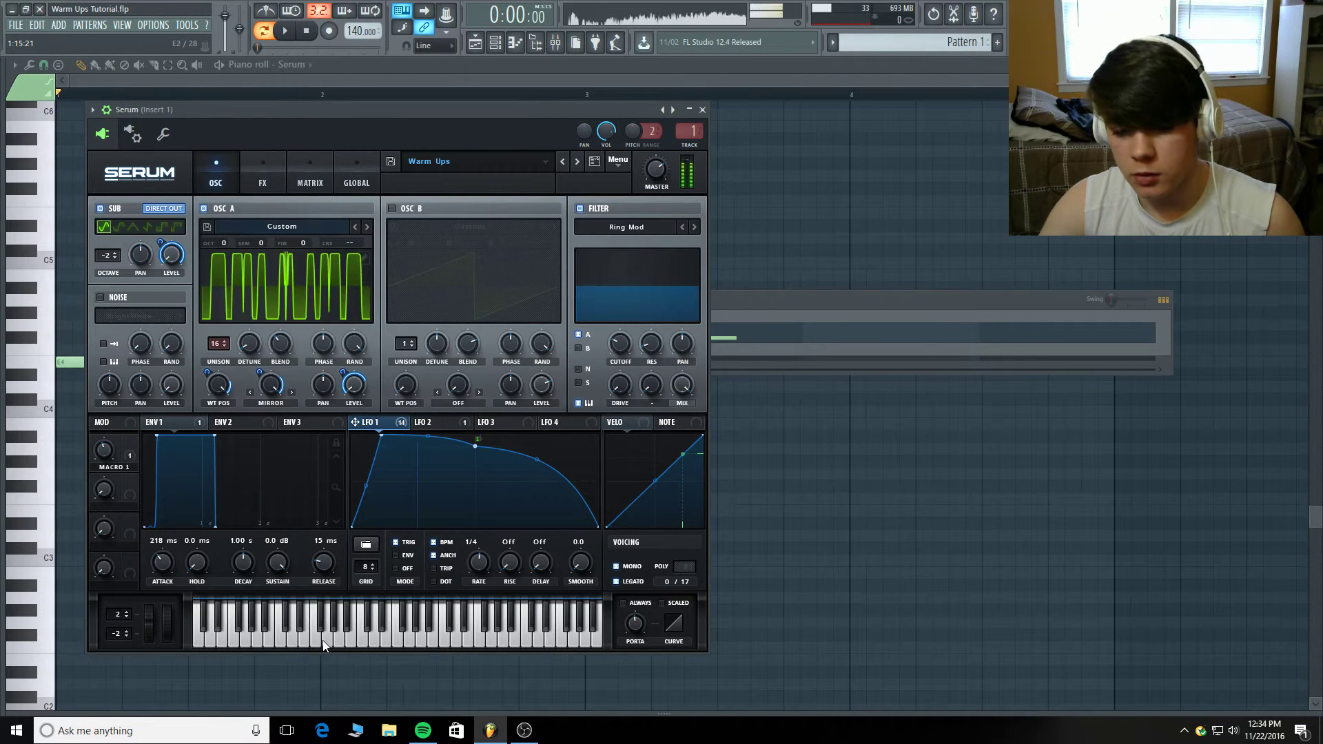
left_click(305, 644)
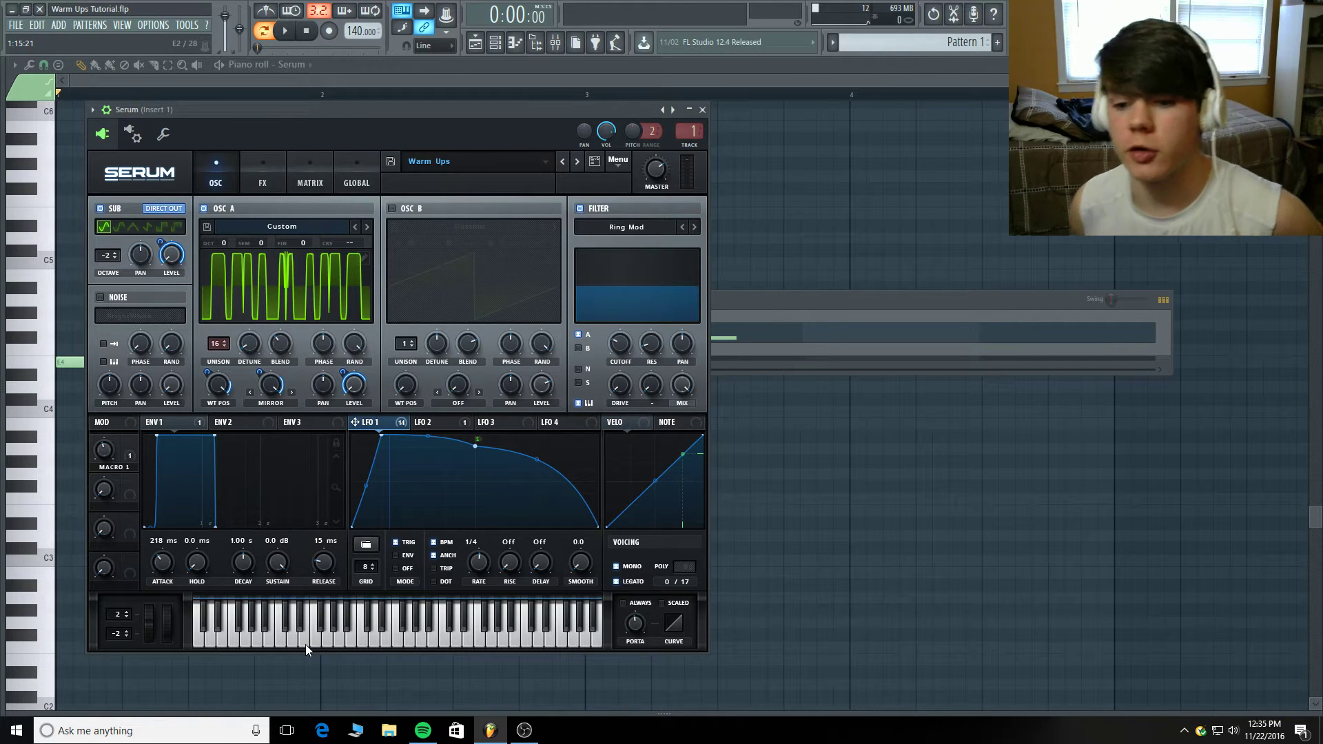
left_click(305, 643)
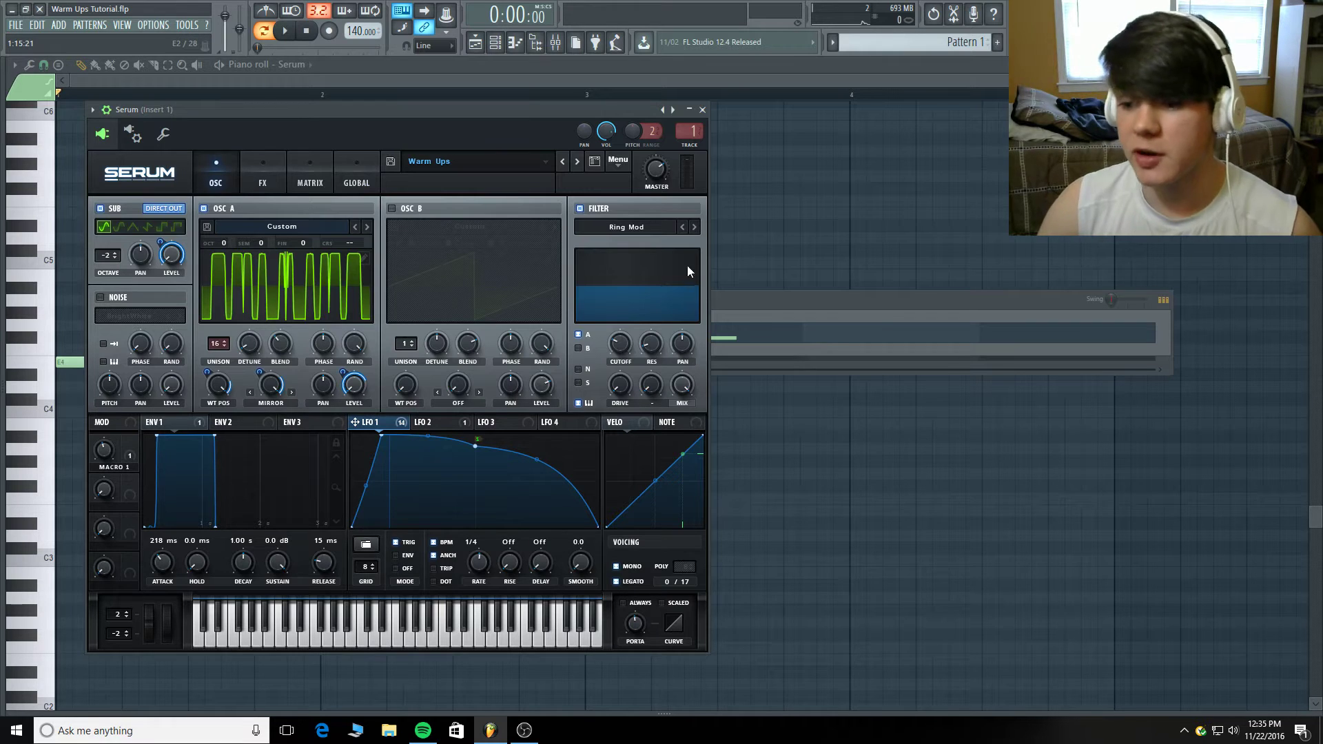
mouse_move(621, 348)
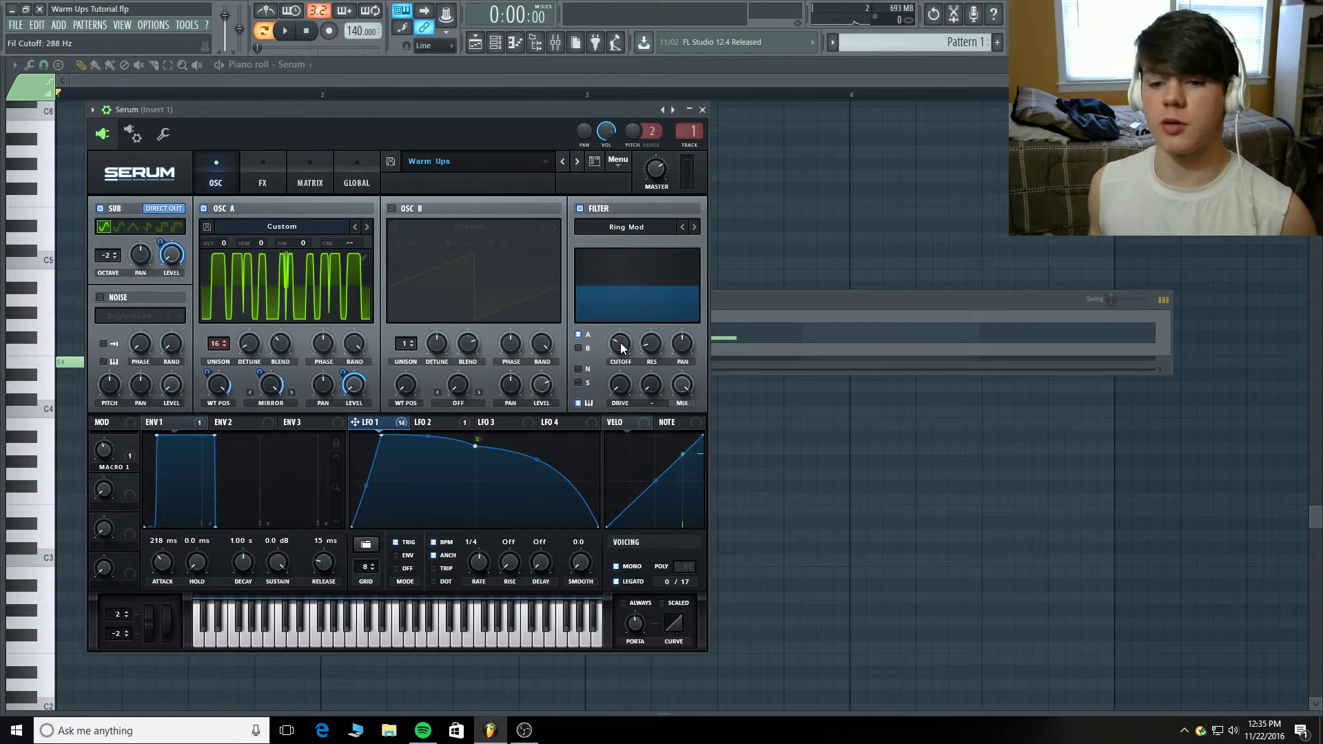
- Play the pattern with the Ring Mod filter switched off and again with it switched back on to compare the sound
left_click(580, 208)
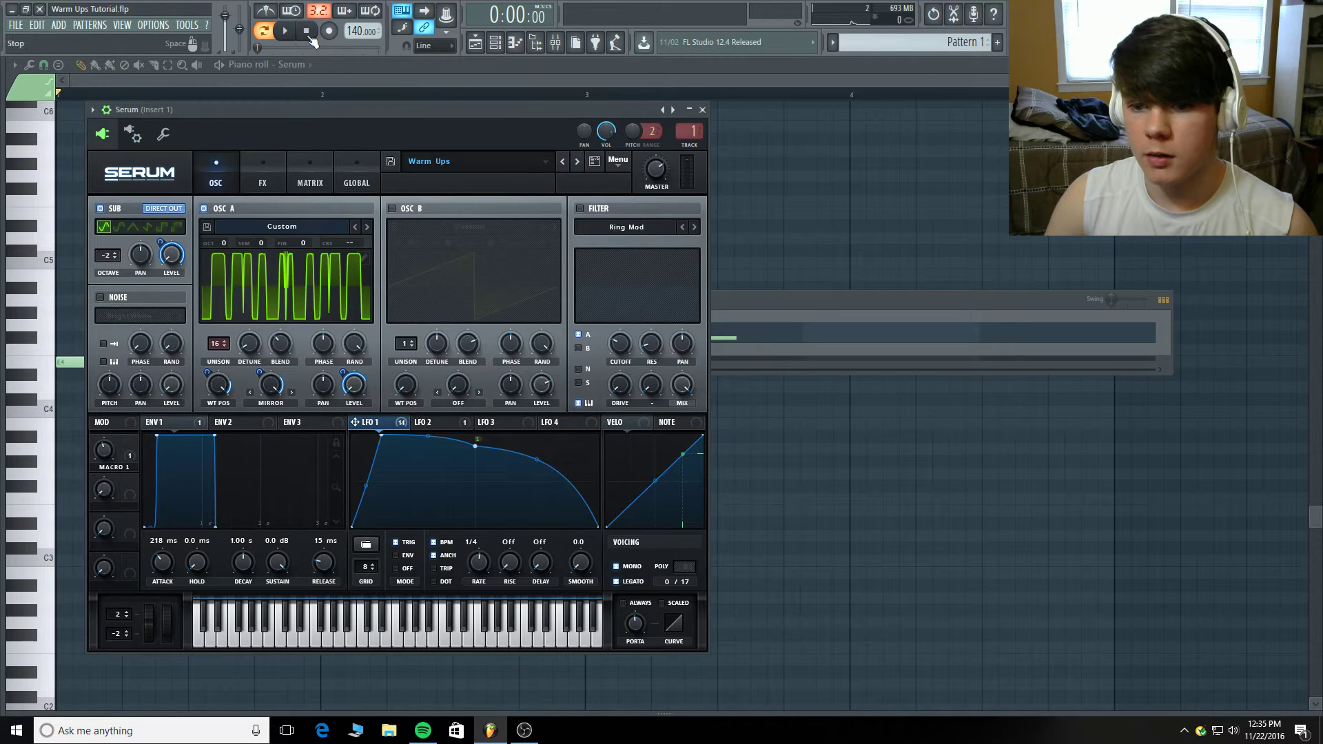
left_click(284, 31)
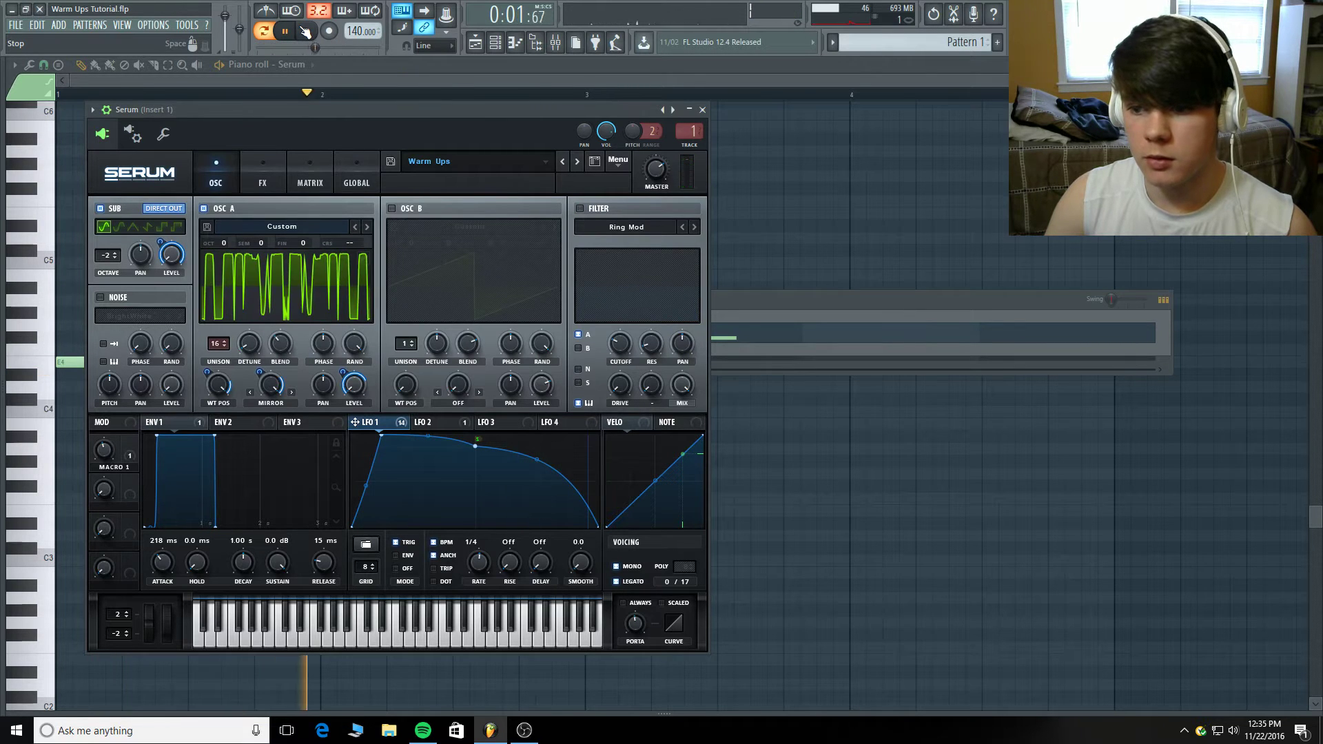
left_click(305, 30)
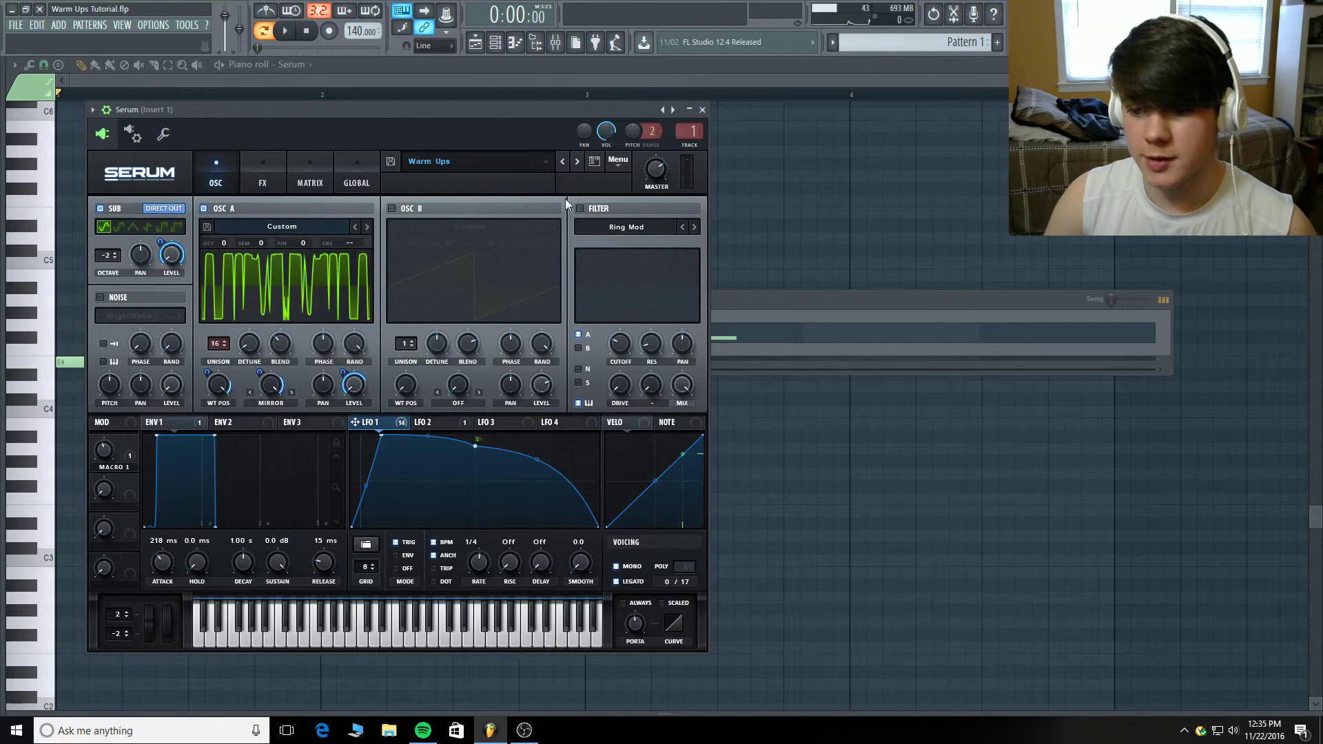
left_click(580, 208)
left_click(286, 31)
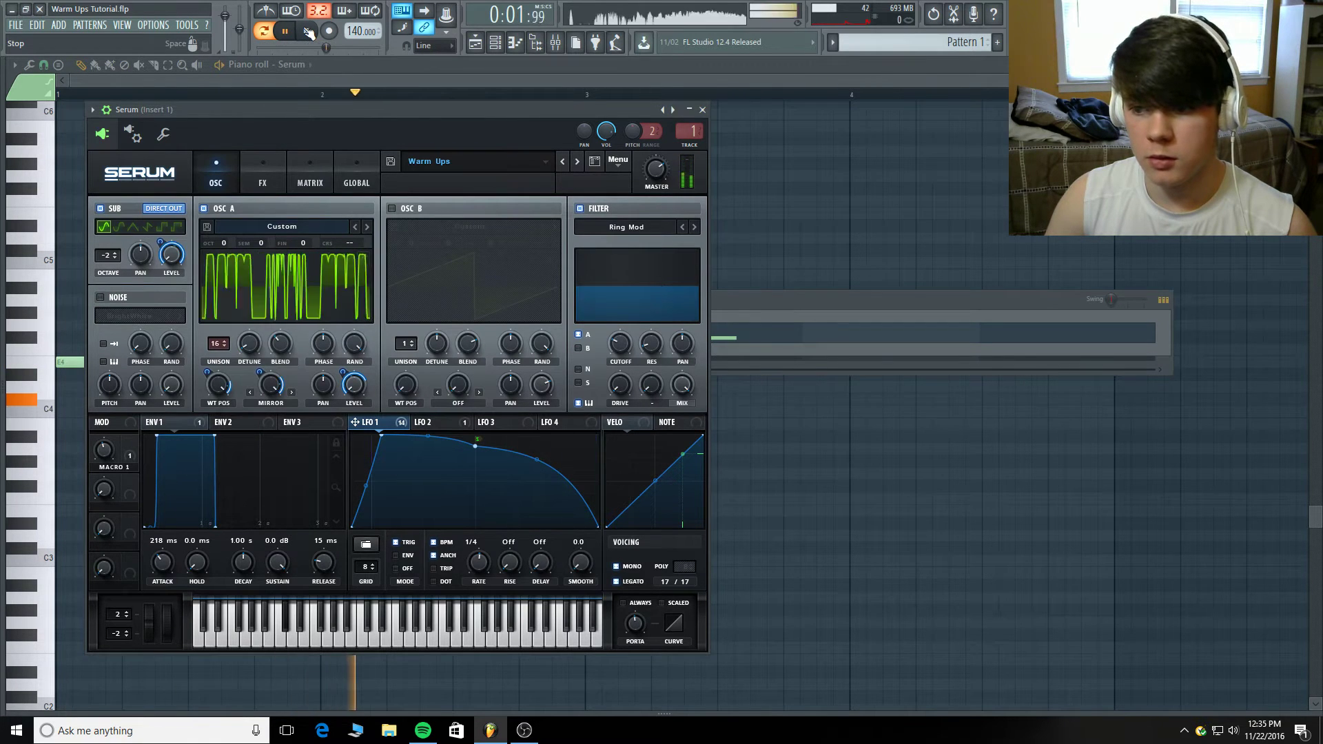
left_click(308, 32)
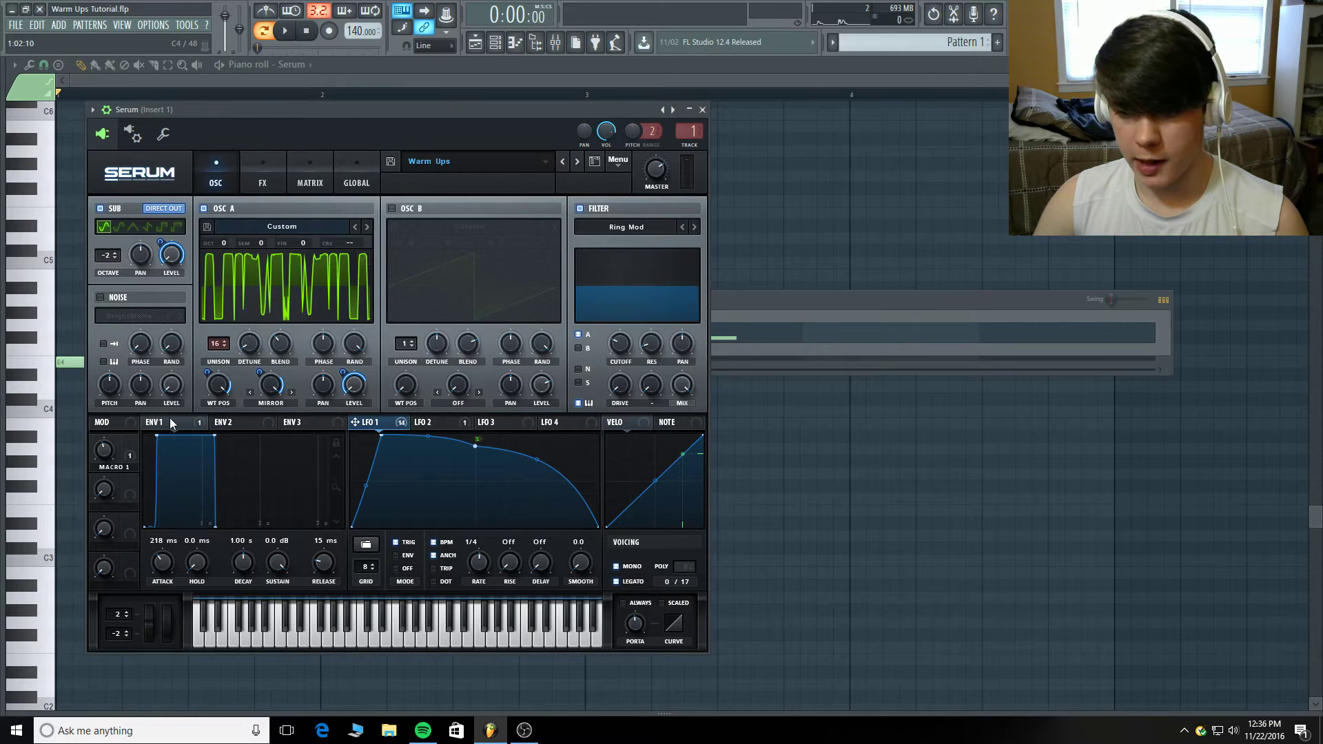
- Show LFO 2's shape and settings, play a note with it displayed, and return to LFO 1
left_click(444, 423)
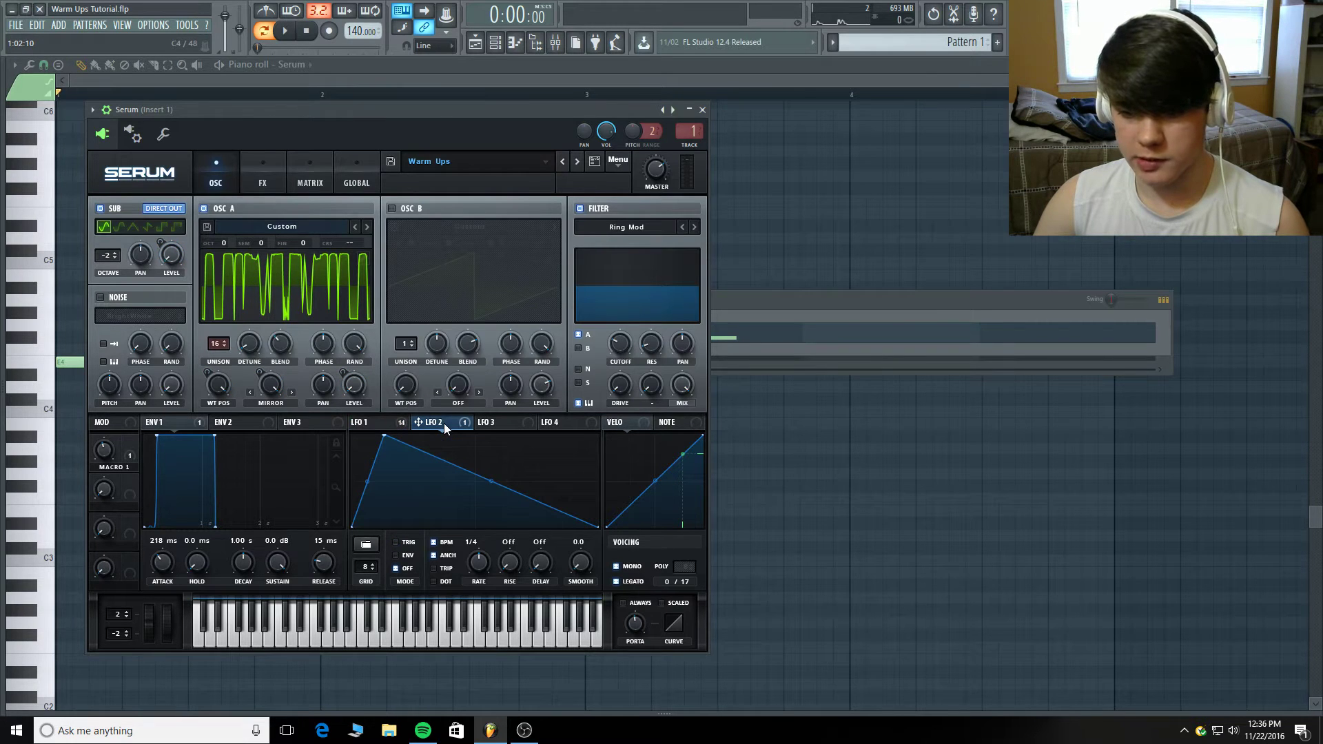
left_click(312, 637)
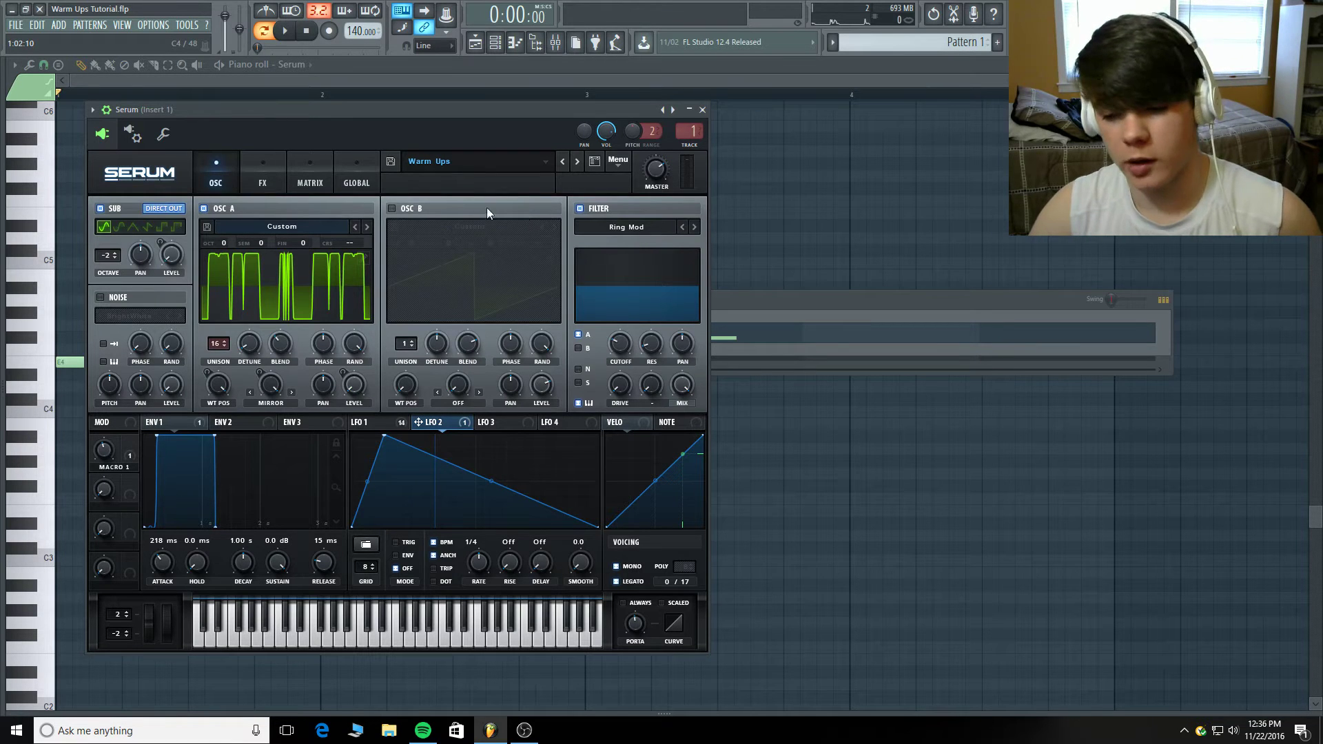
left_click(365, 421)
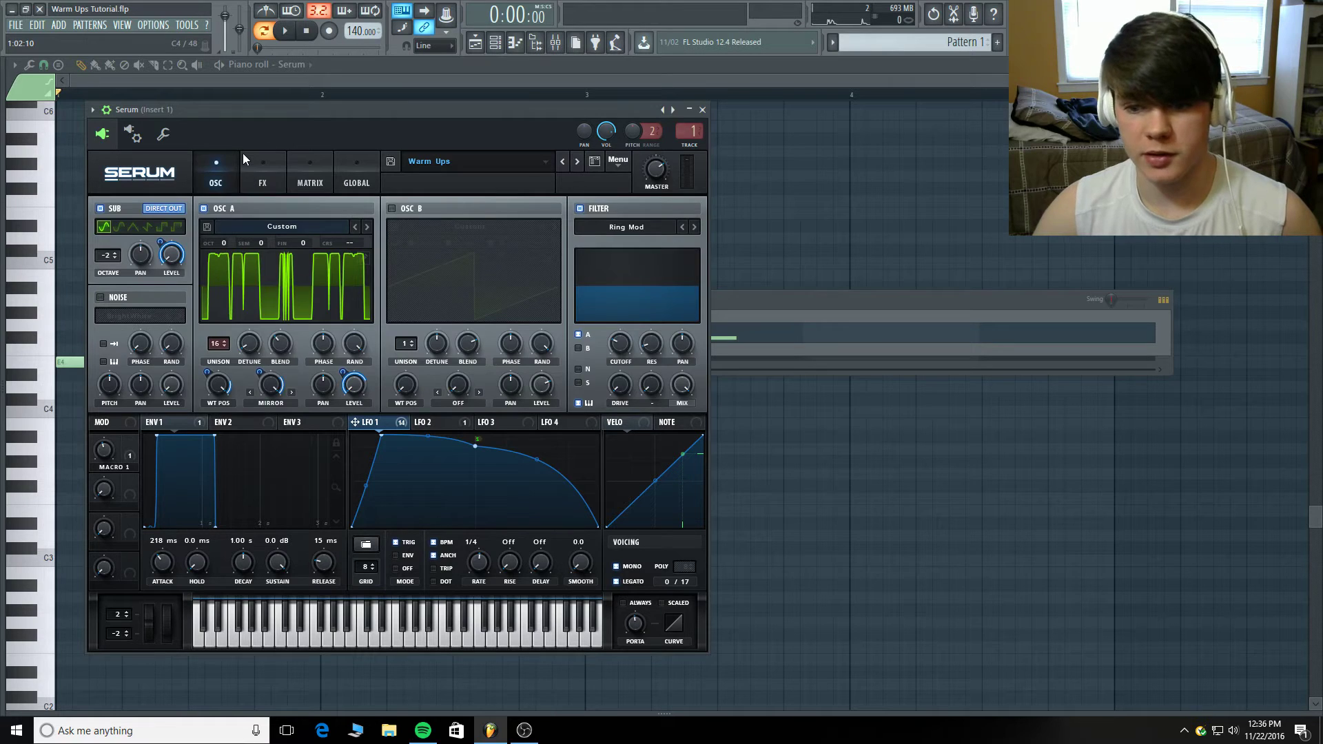
- Open the effects rack and switch off every active effect, from the reverb up to the filter
left_click(244, 154)
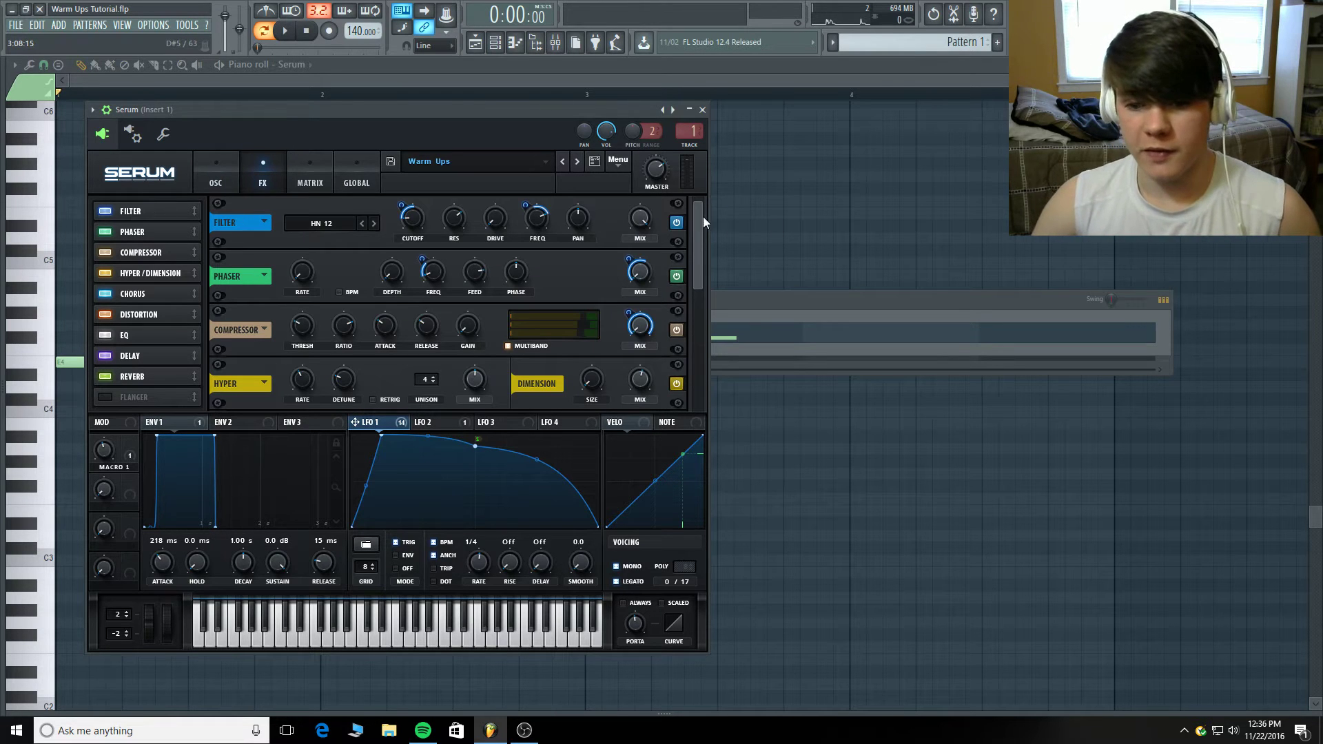
scroll(690, 217, "down", 4)
scroll(690, 199, "up", 4)
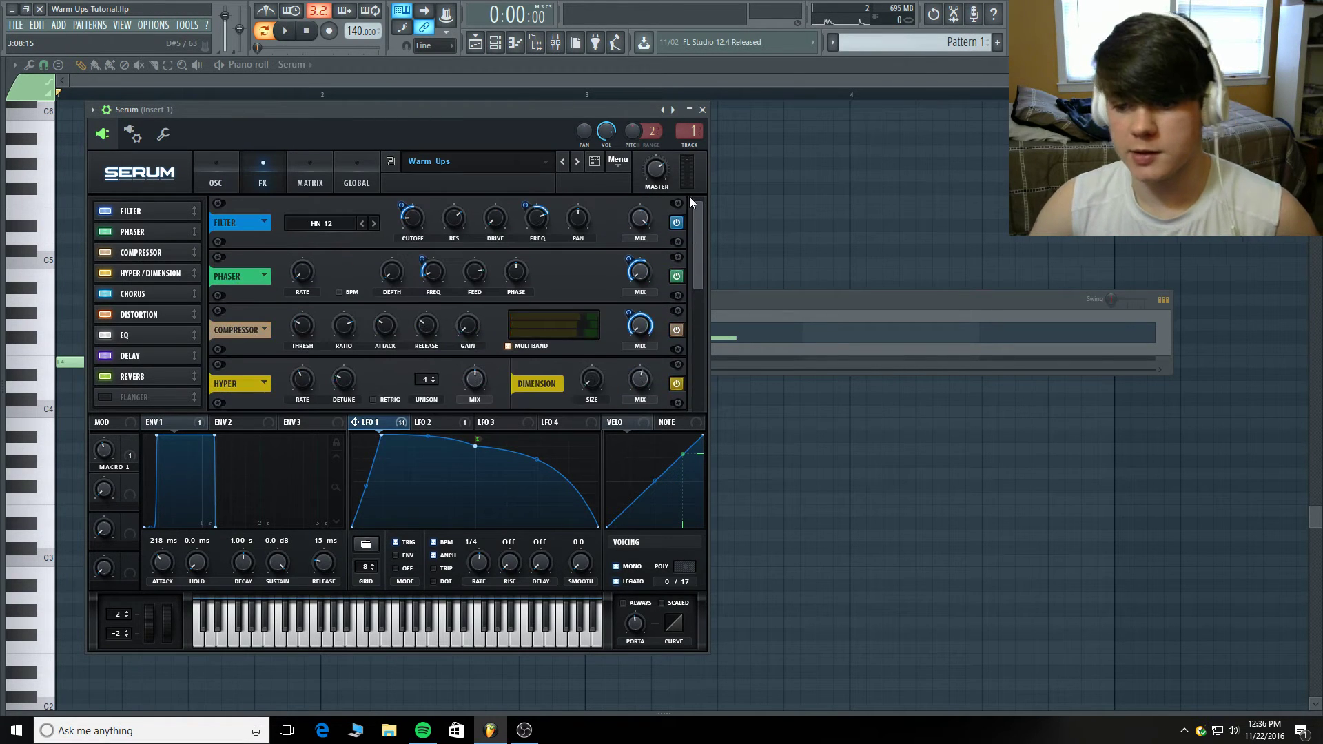
left_click(105, 376)
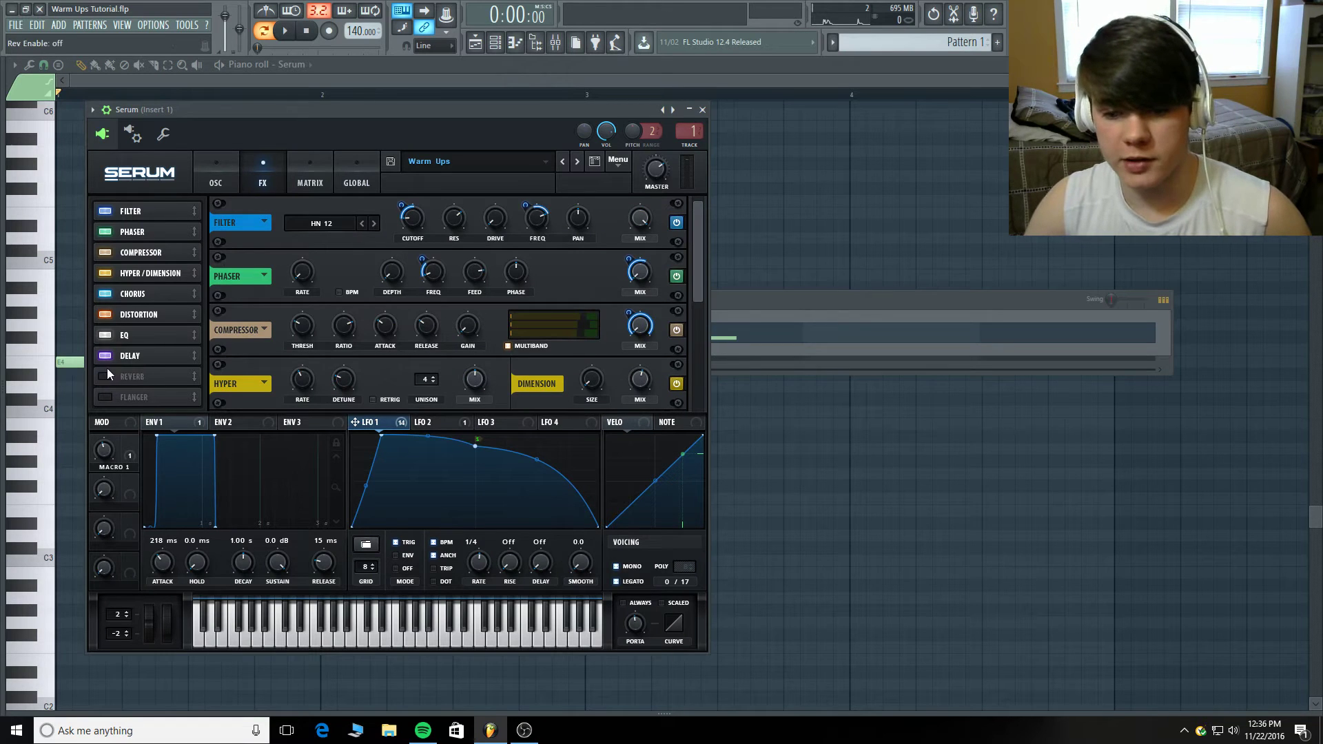
left_click(105, 356)
left_click(109, 336)
left_click(110, 314)
left_click(110, 293)
left_click(109, 273)
left_click(109, 252)
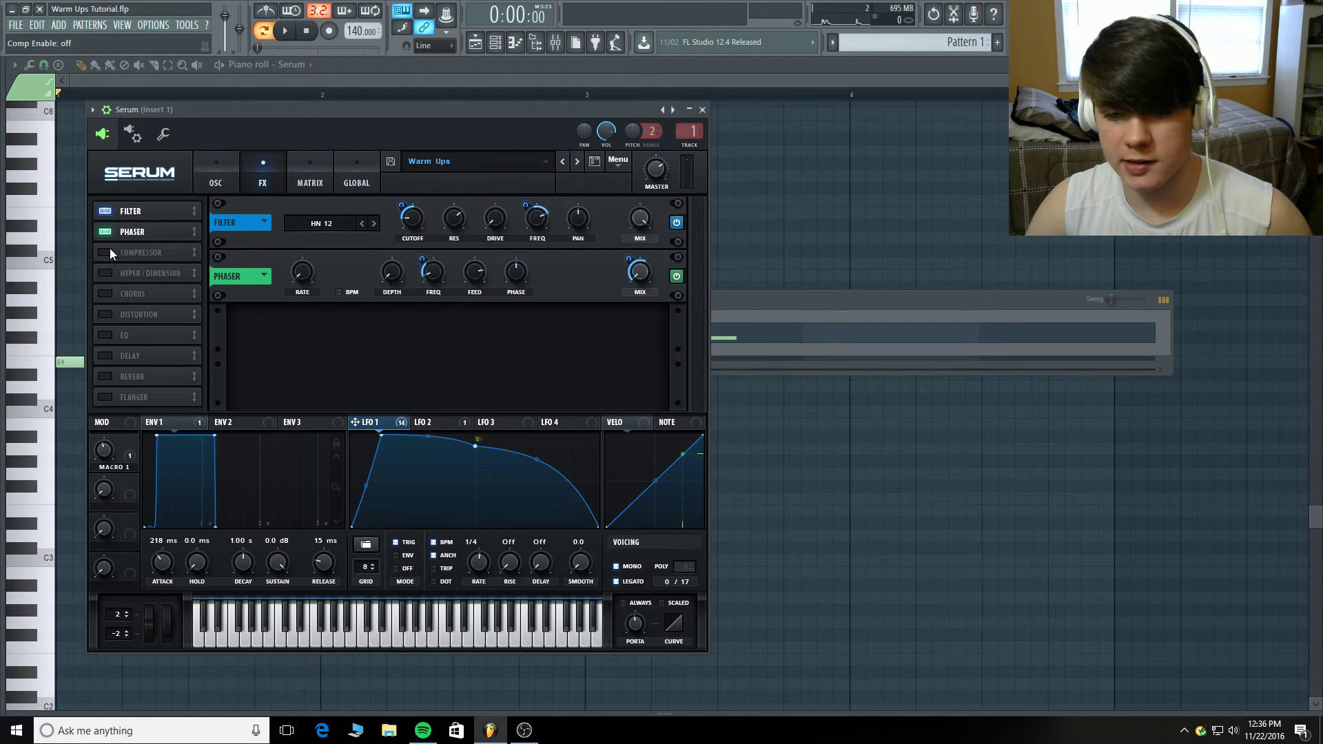
left_click(110, 232)
left_click(105, 211)
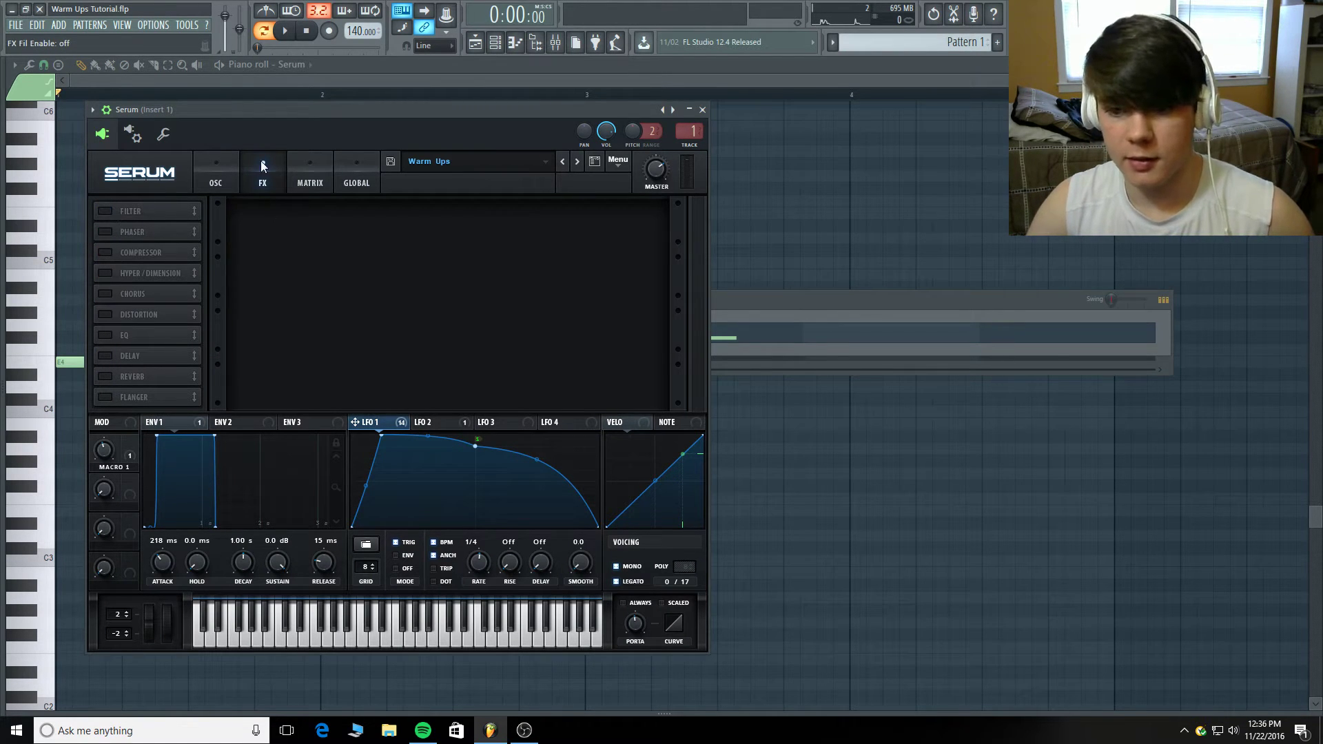
- Play the pattern twice to hear the patch without any effects
left_click(285, 30)
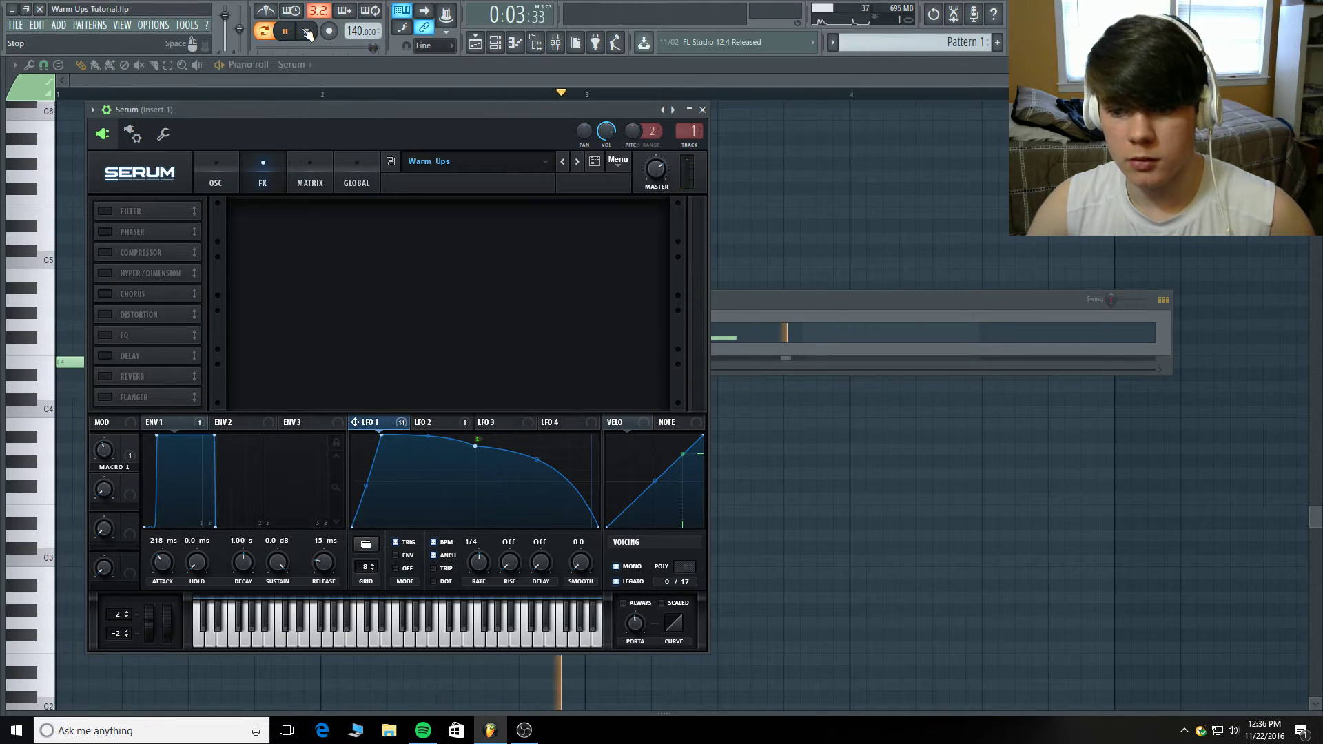
left_click(307, 31)
left_click(214, 171)
left_click(259, 172)
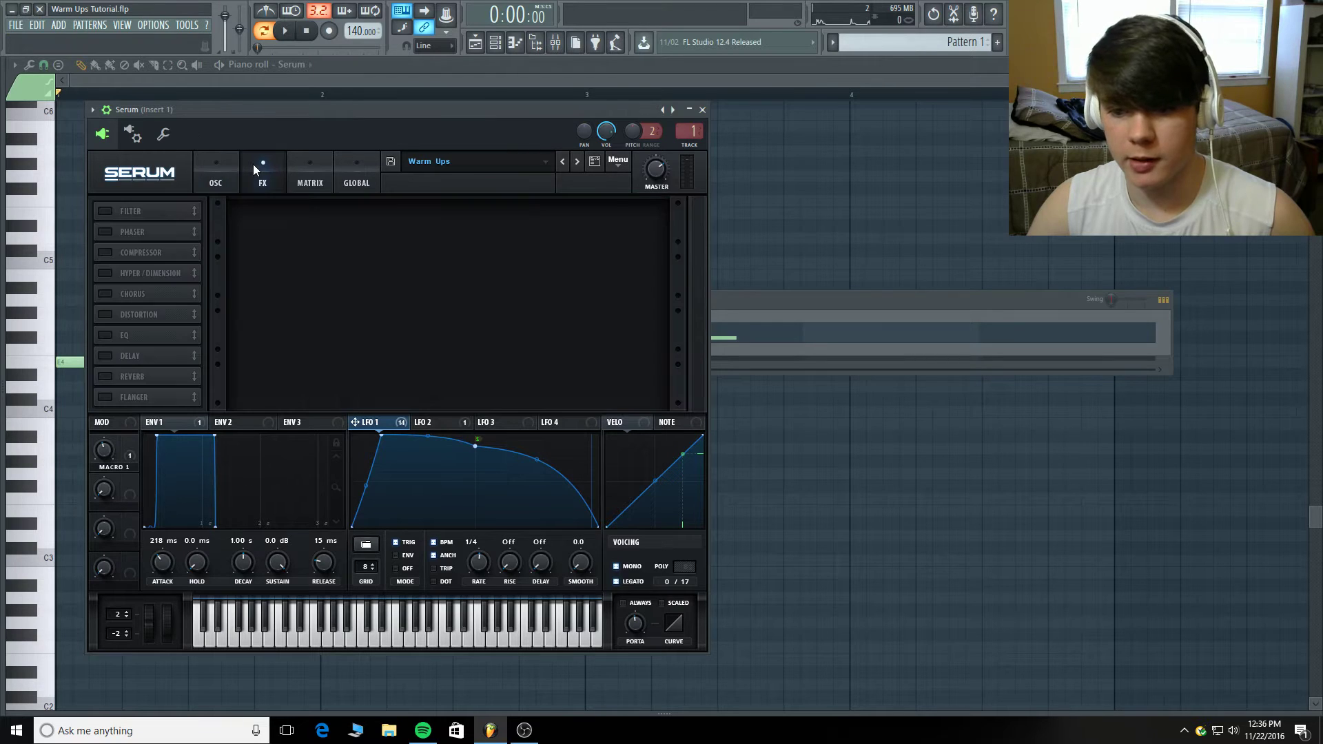
left_click(285, 31)
key("space")
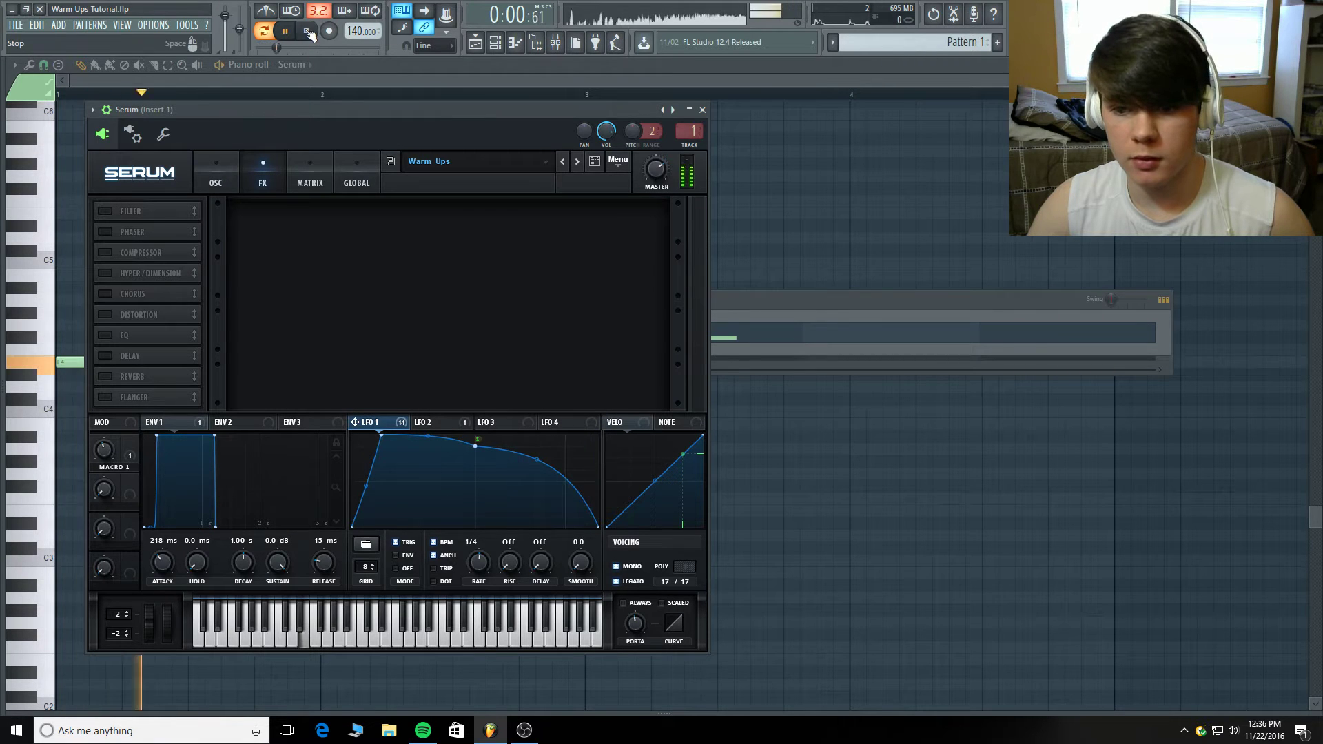
- Switch on the filter effect and play the pattern to hear it
left_click(115, 213)
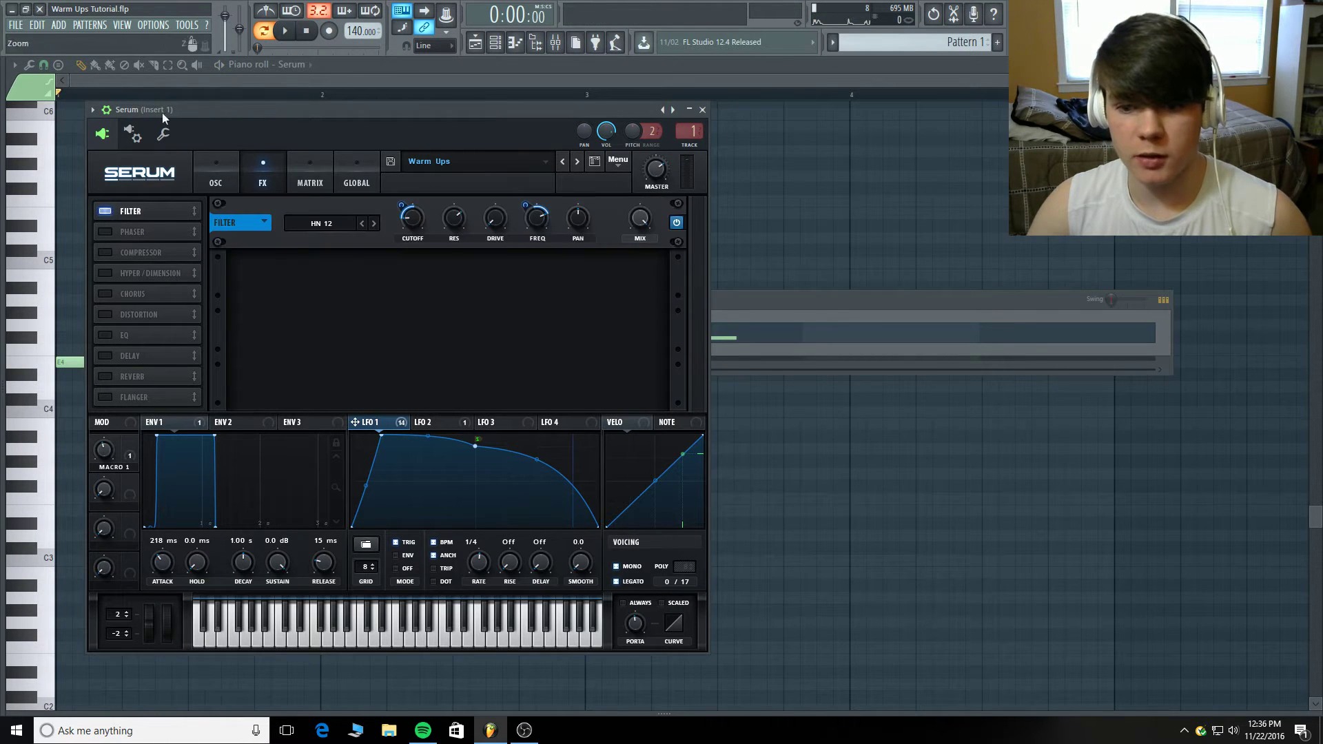
left_click(285, 31)
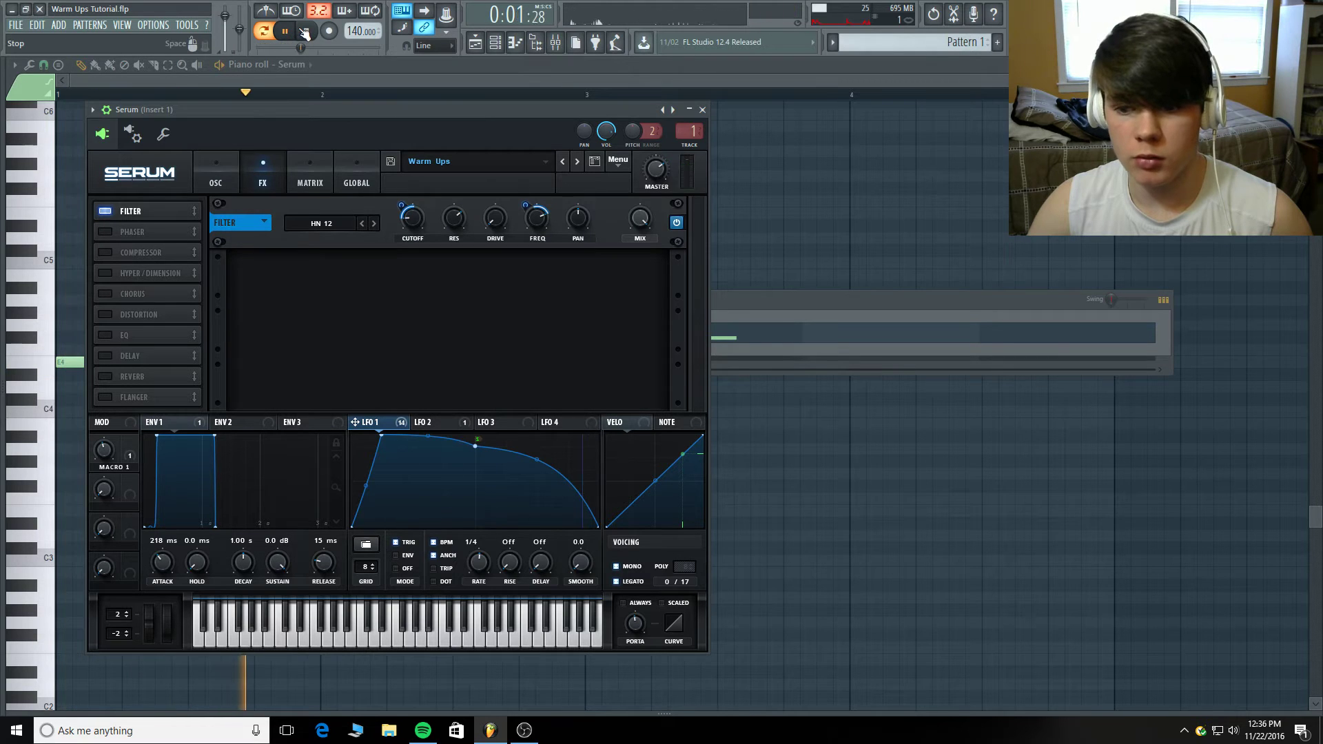
left_click(304, 32)
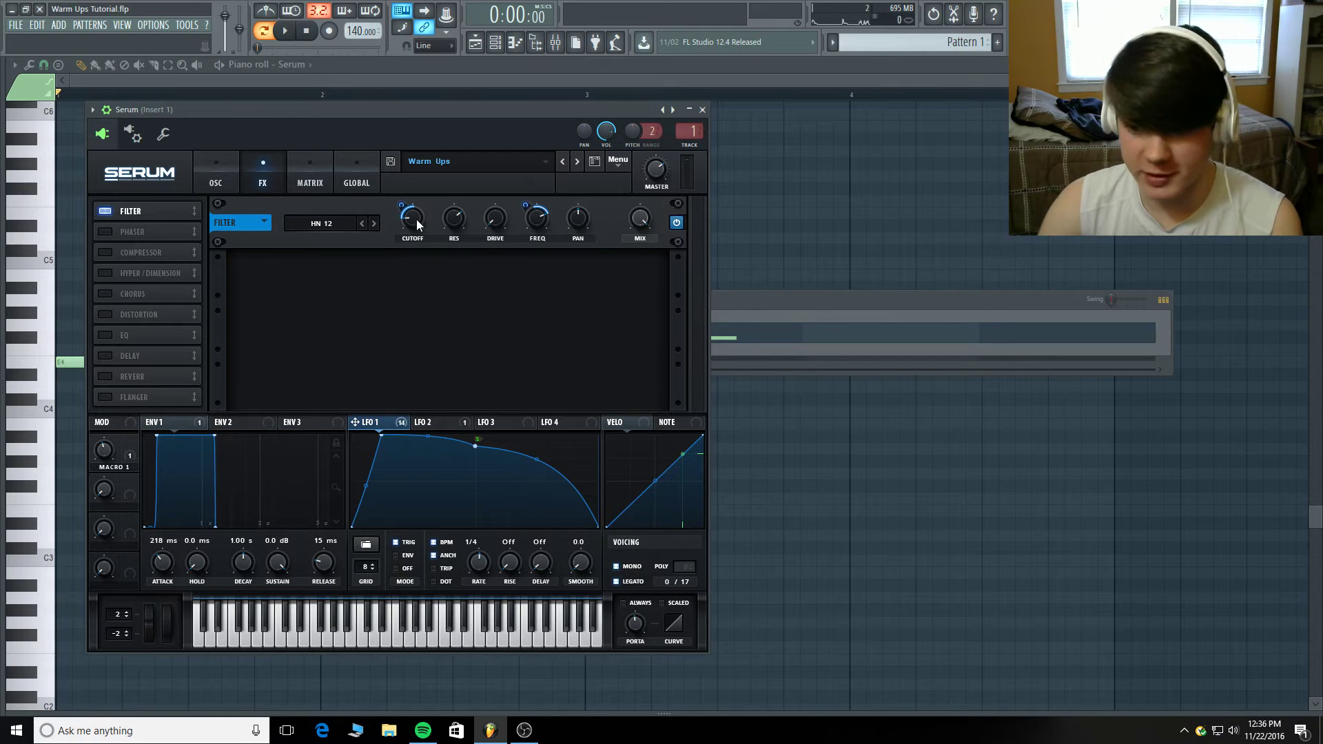
- Examine the filter effect's cutoff, LFO 1 modulation amount and resonance, and play the pattern with it
mouse_move(415, 218)
left_mouse_down()
mouse_move(412, 234)
mouse_move(407, 214)
left_mouse_up()
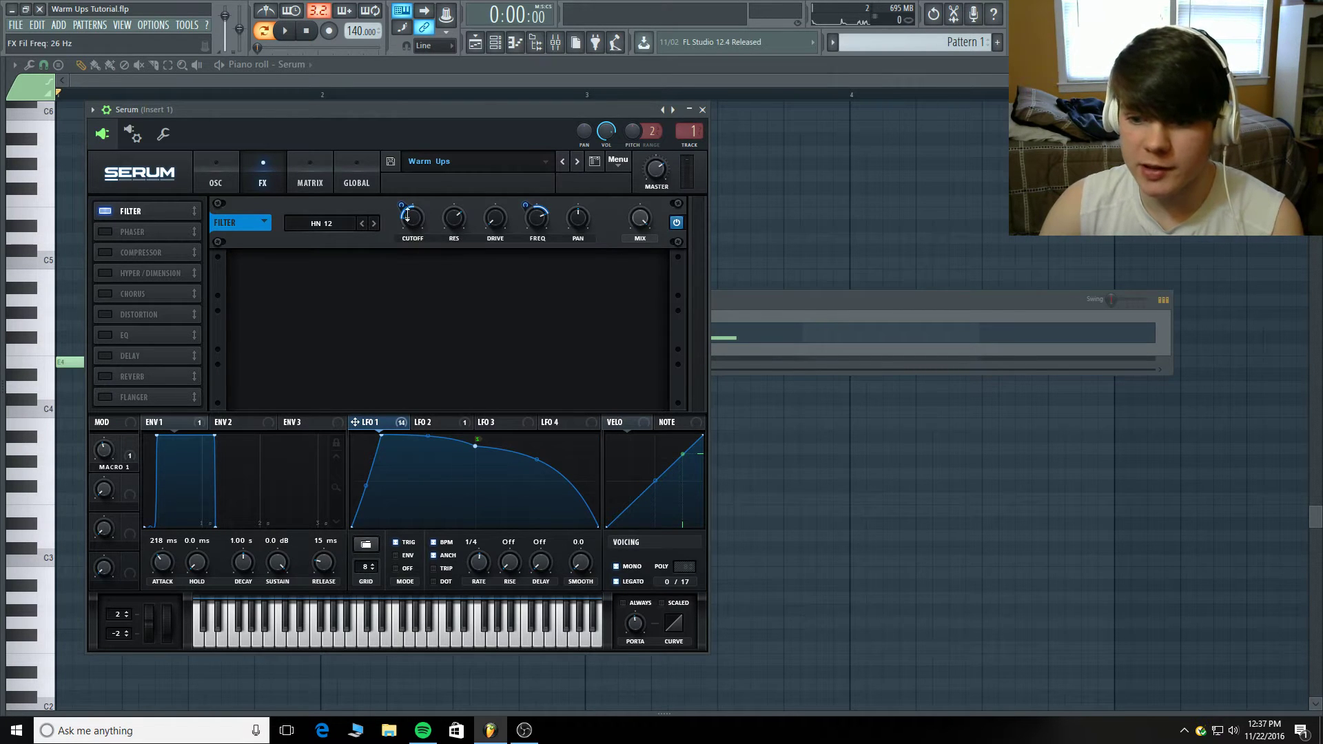
mouse_move(398, 209)
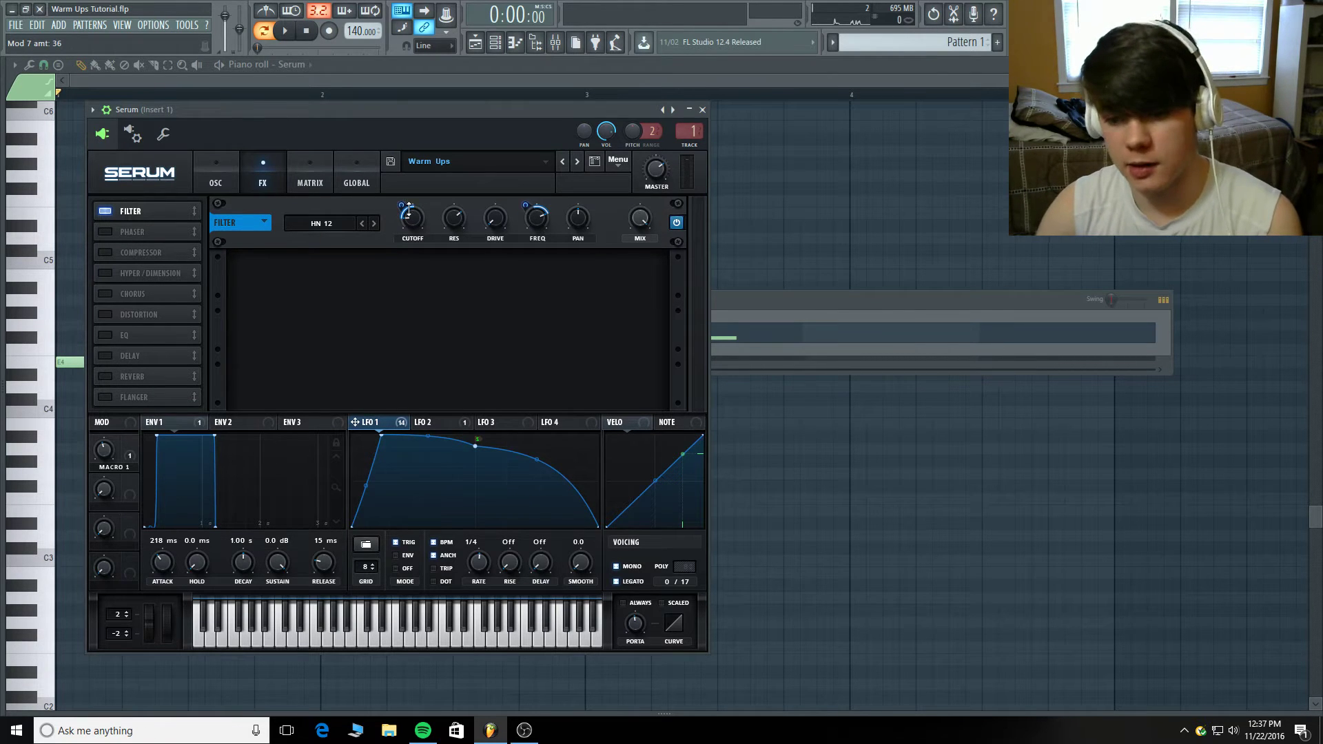
left_click(456, 225)
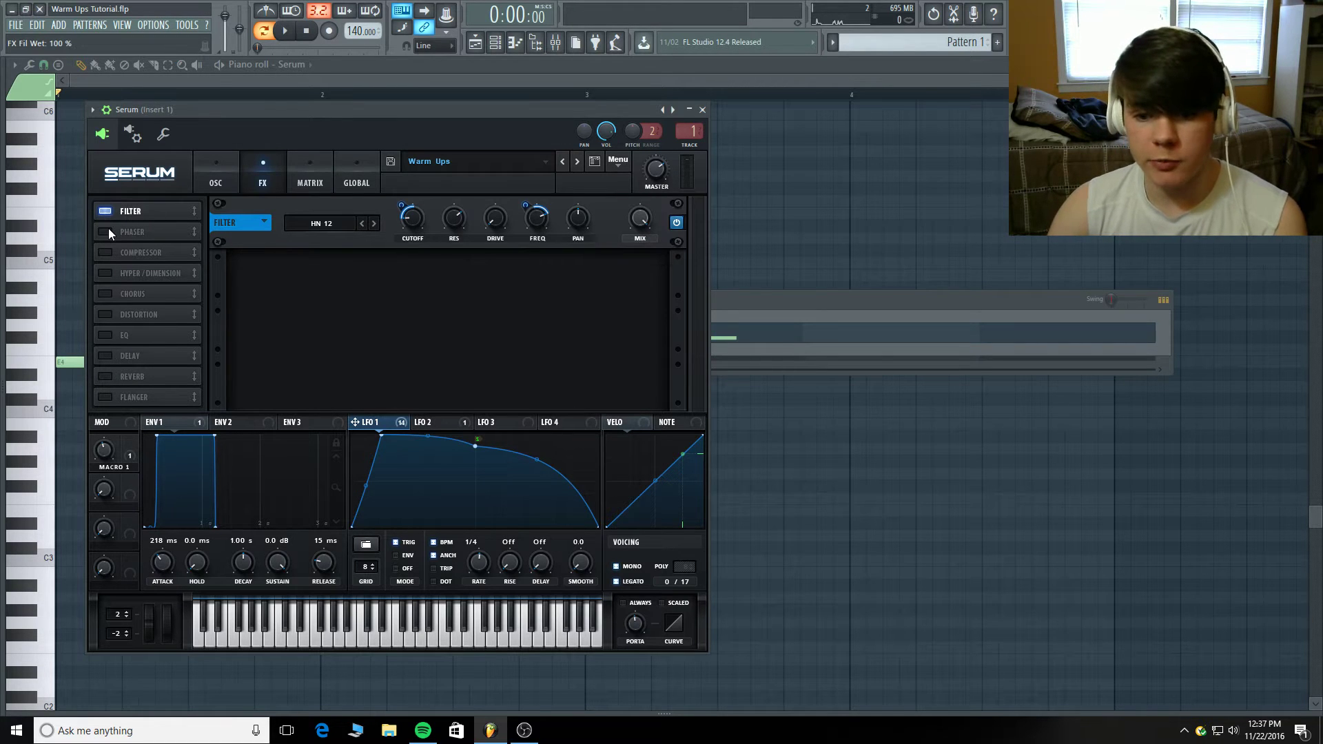
left_click(284, 30)
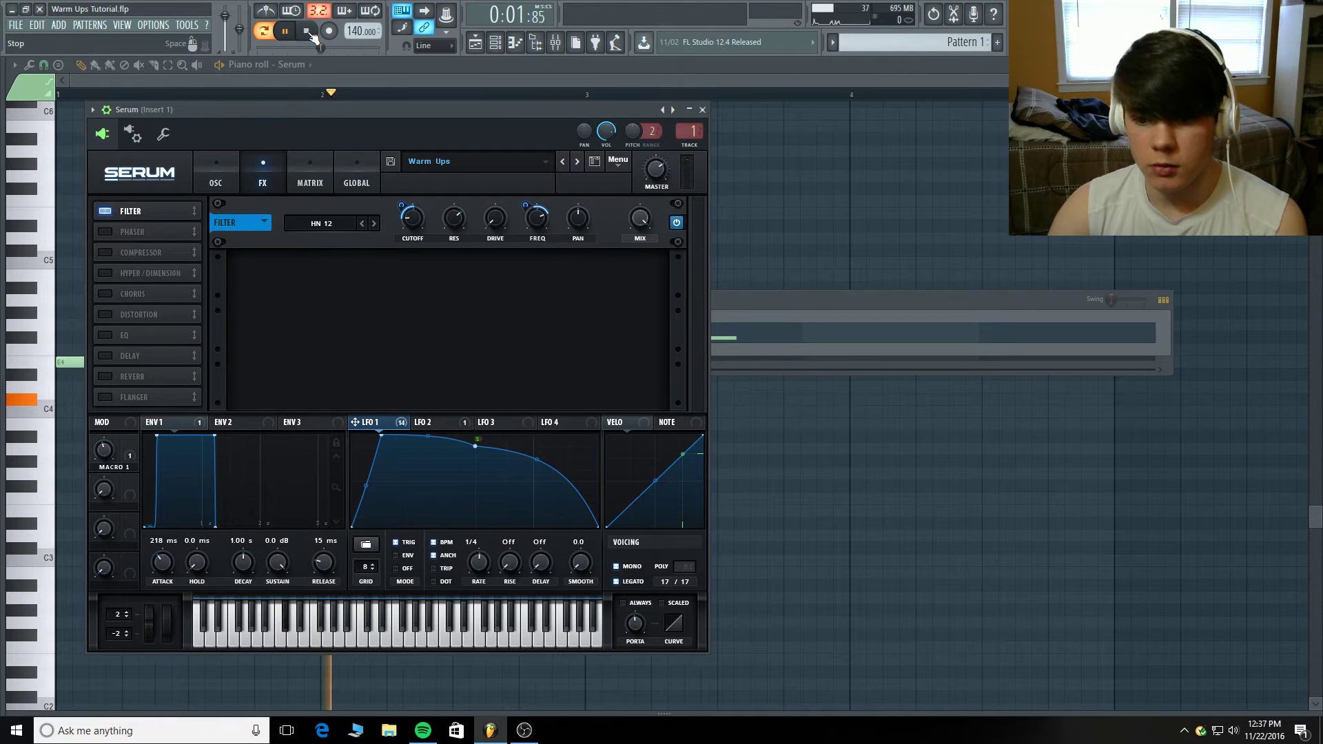
left_click(310, 33)
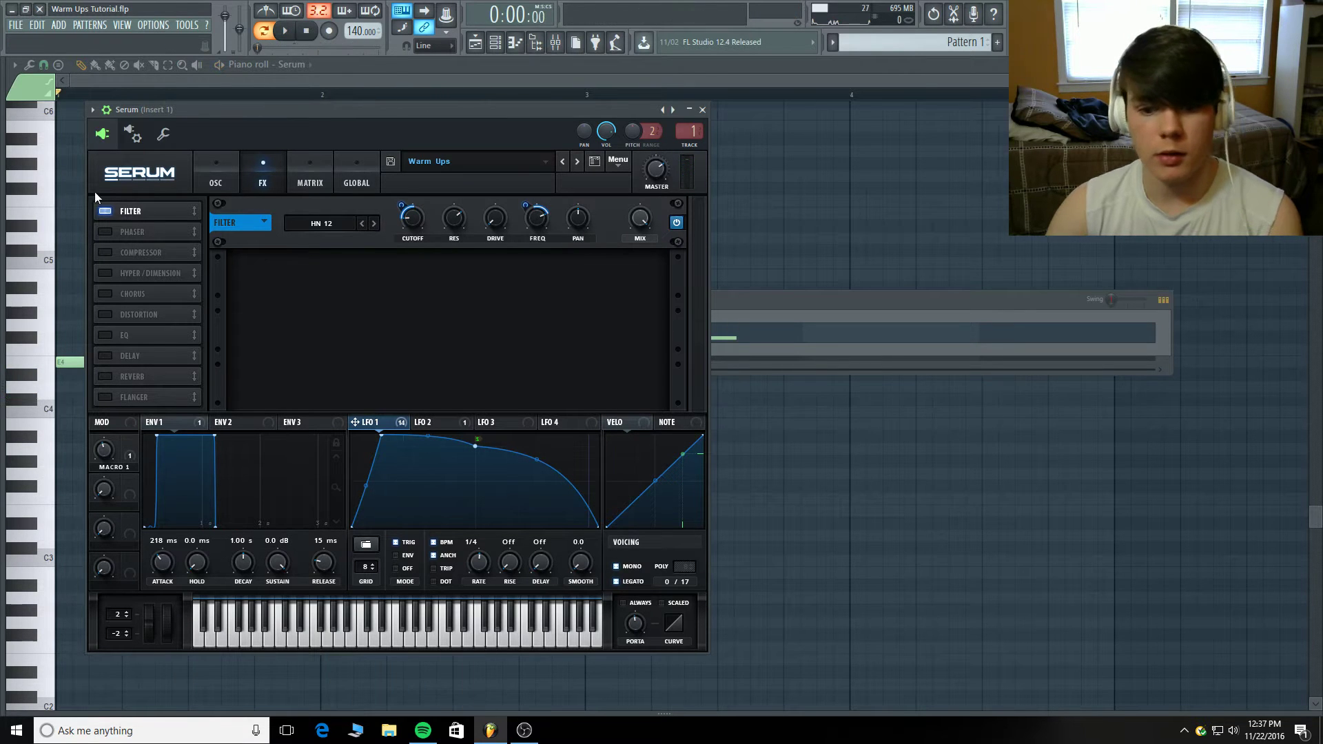
- Switch on the phaser effect and examine its knobs and the modulation on its mix
left_click(98, 230)
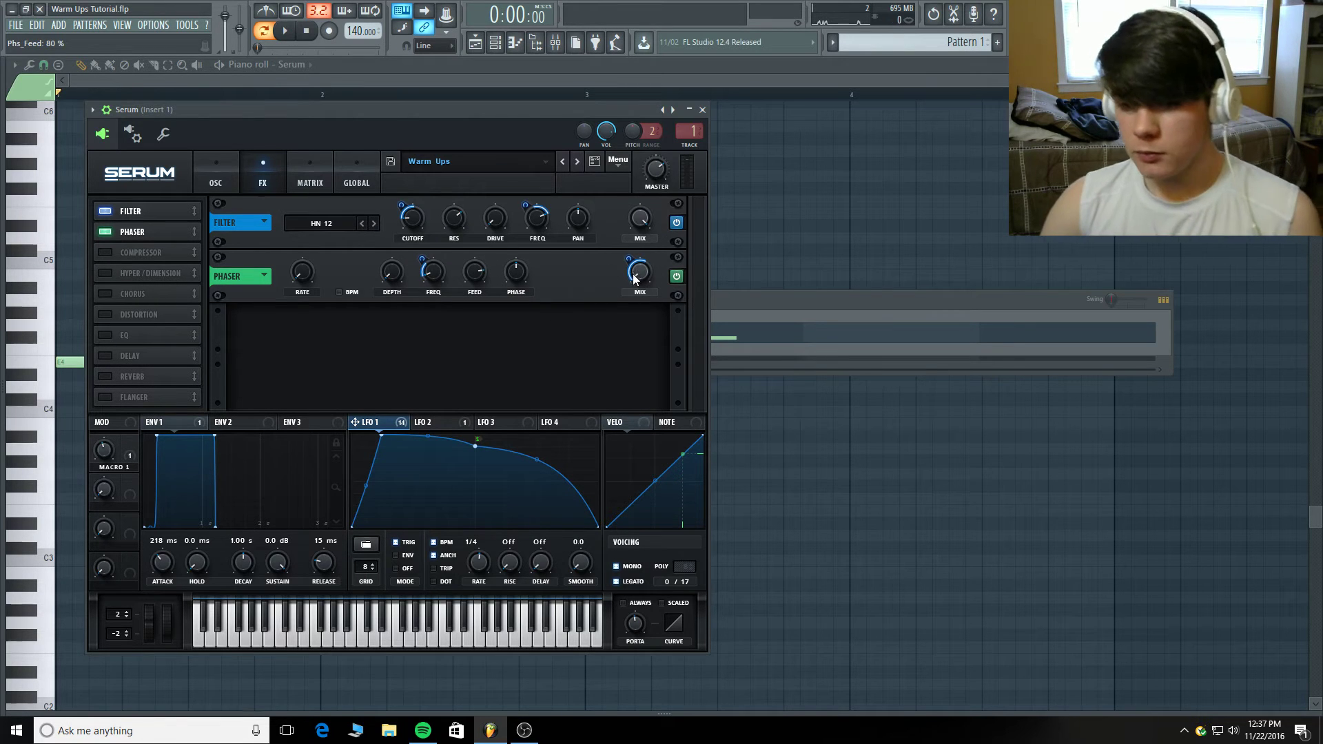
mouse_move(628, 258)
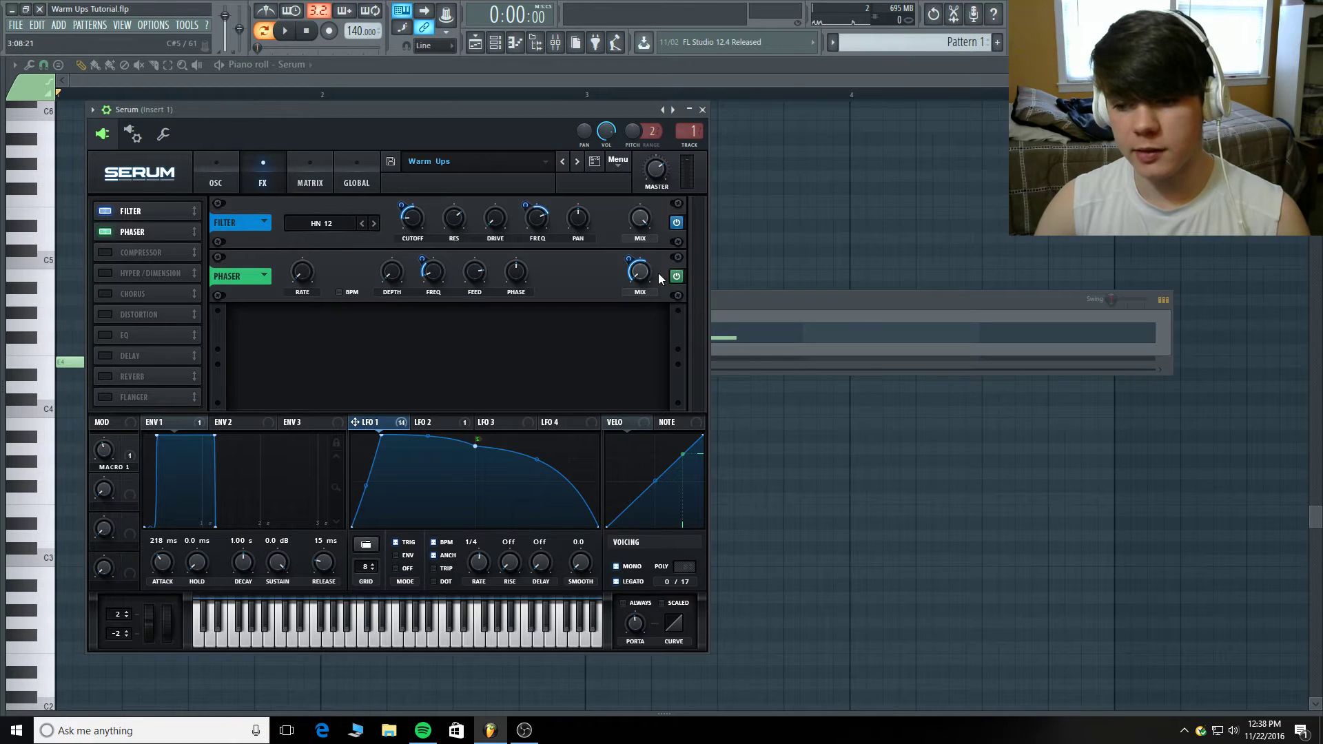
- Compare the phaser at full mix with its LFO-modulated mix at 0% by playing the pattern with each setting
left_click(291, 32)
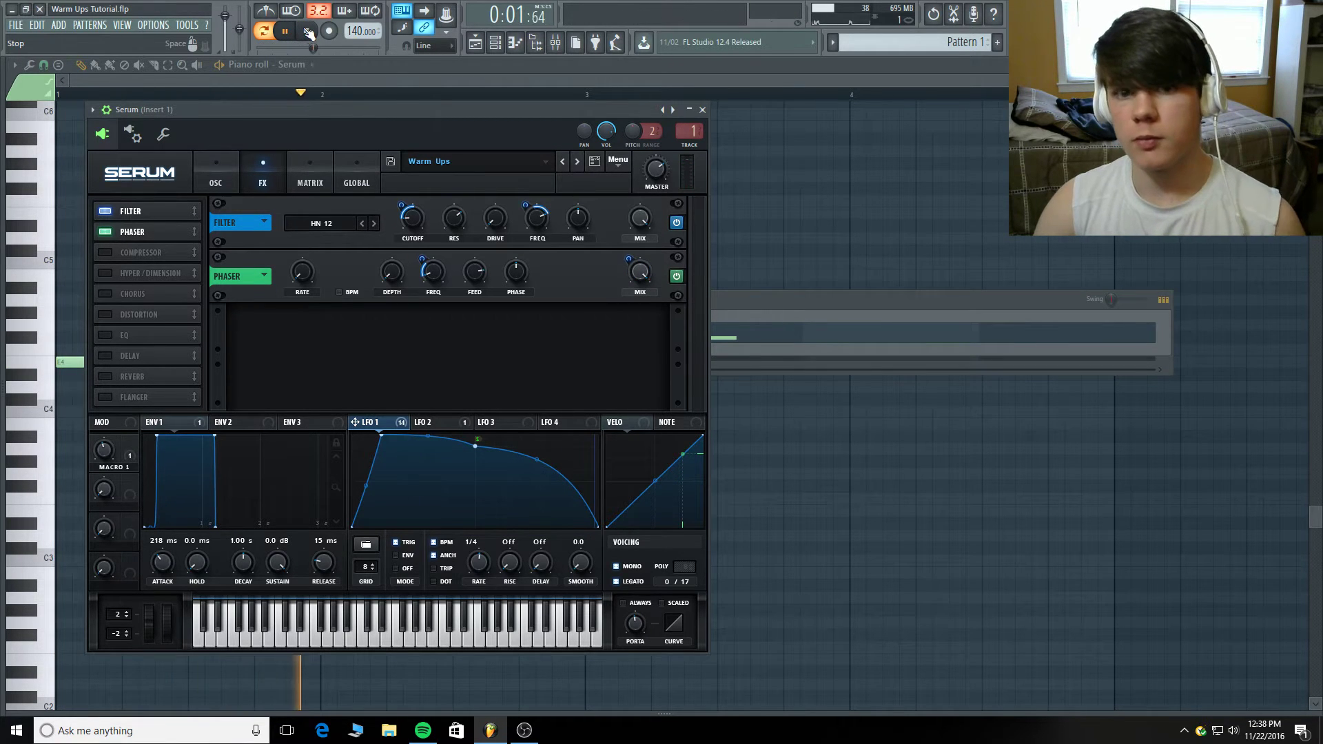
left_click(308, 33)
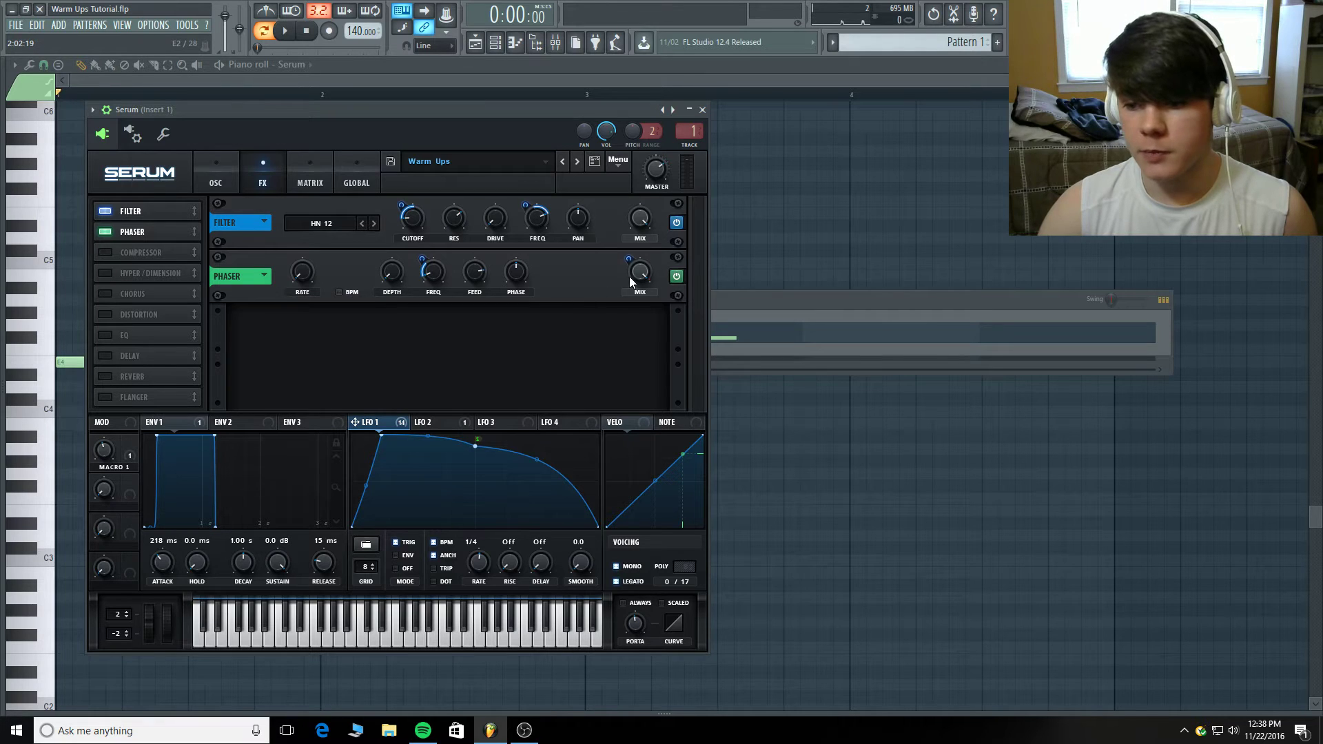
left_click_drag(619, 287, 604, 421)
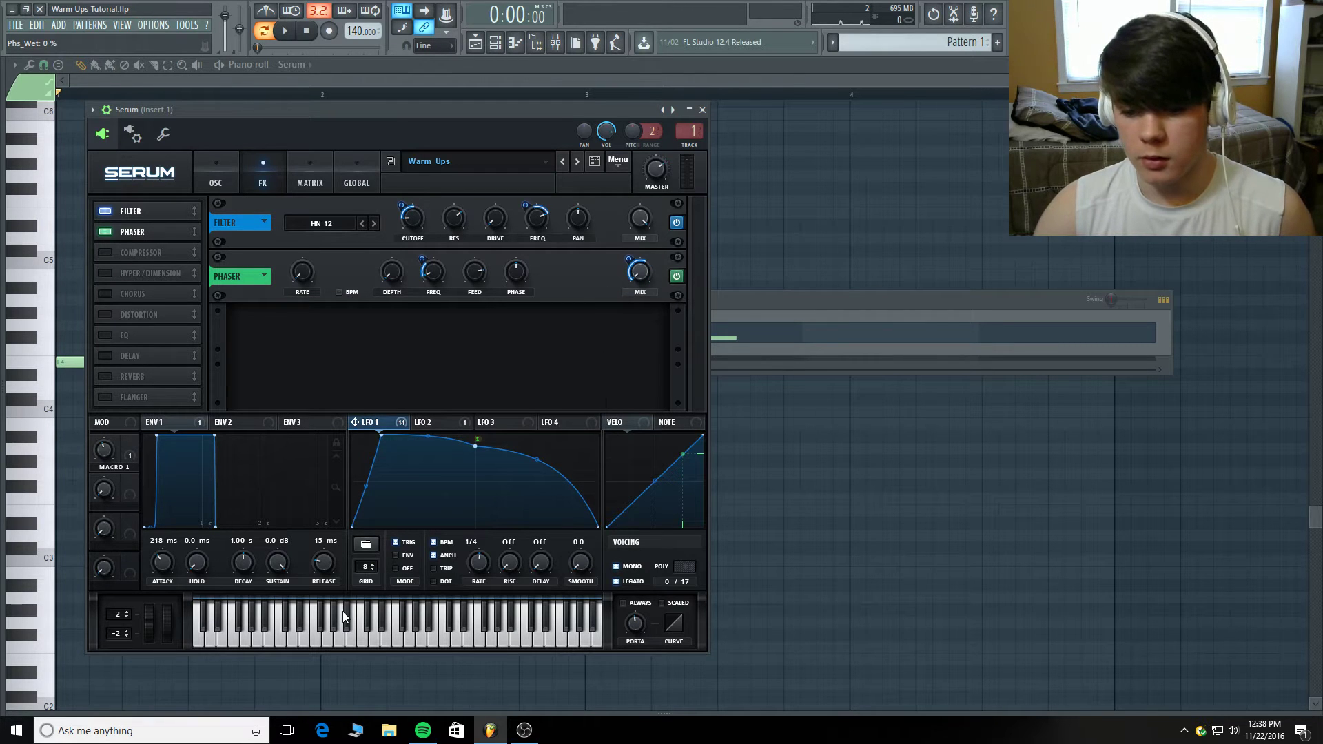
left_click(285, 30)
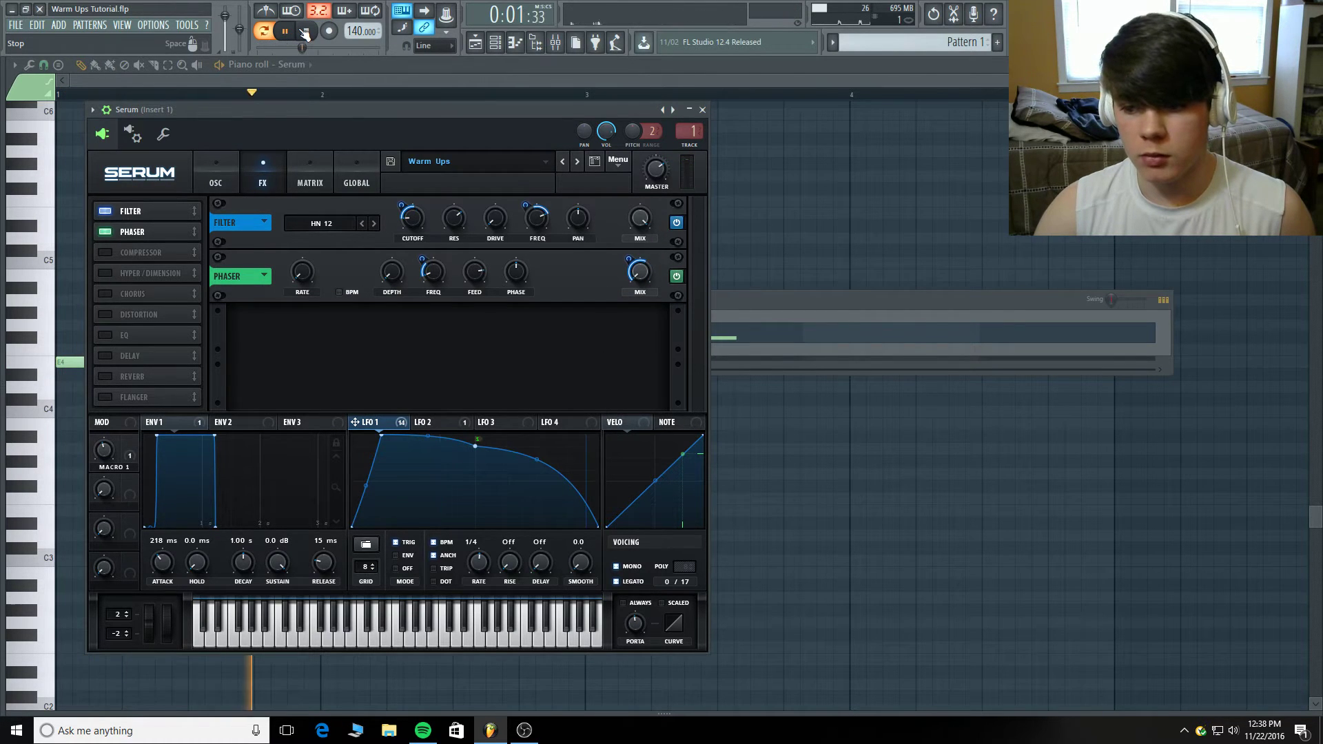
left_click(304, 32)
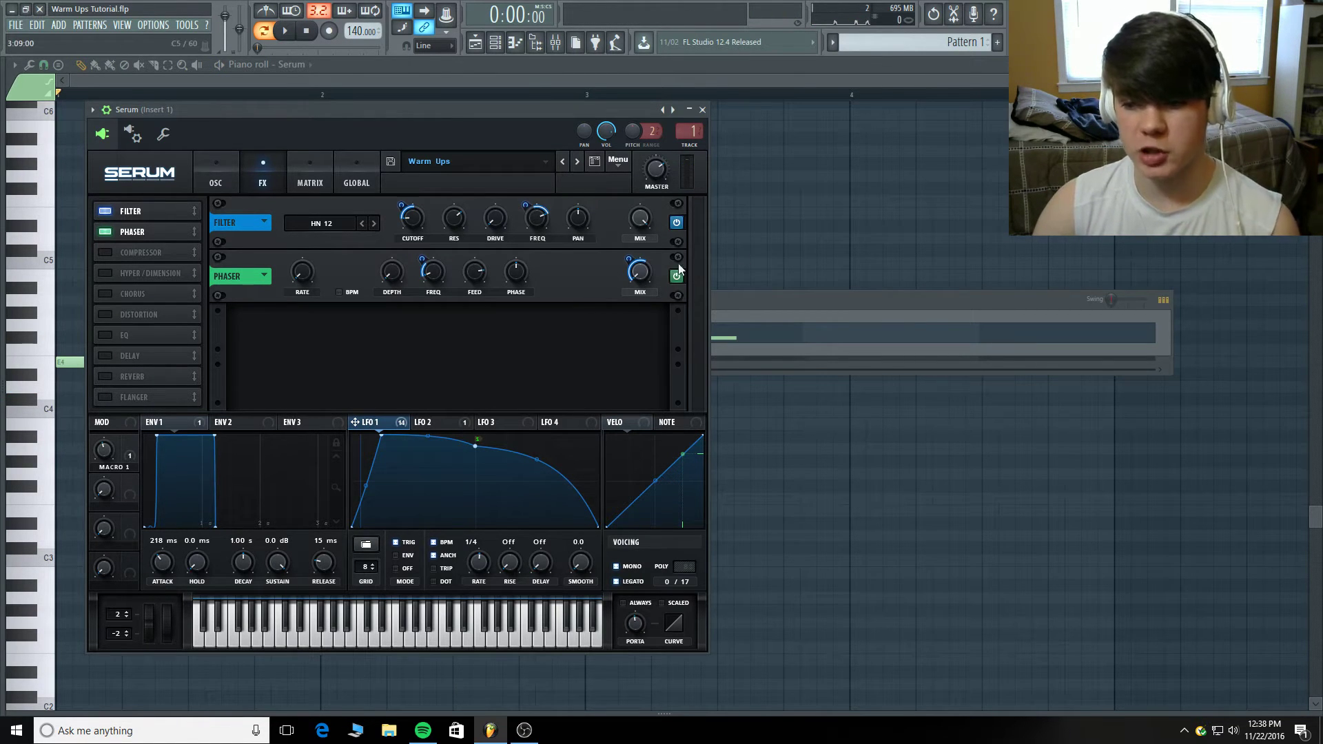
- Switch on the compressor effect and examine its threshold, ratio, attack and gain knobs and the modulation on its mix
left_click(105, 252)
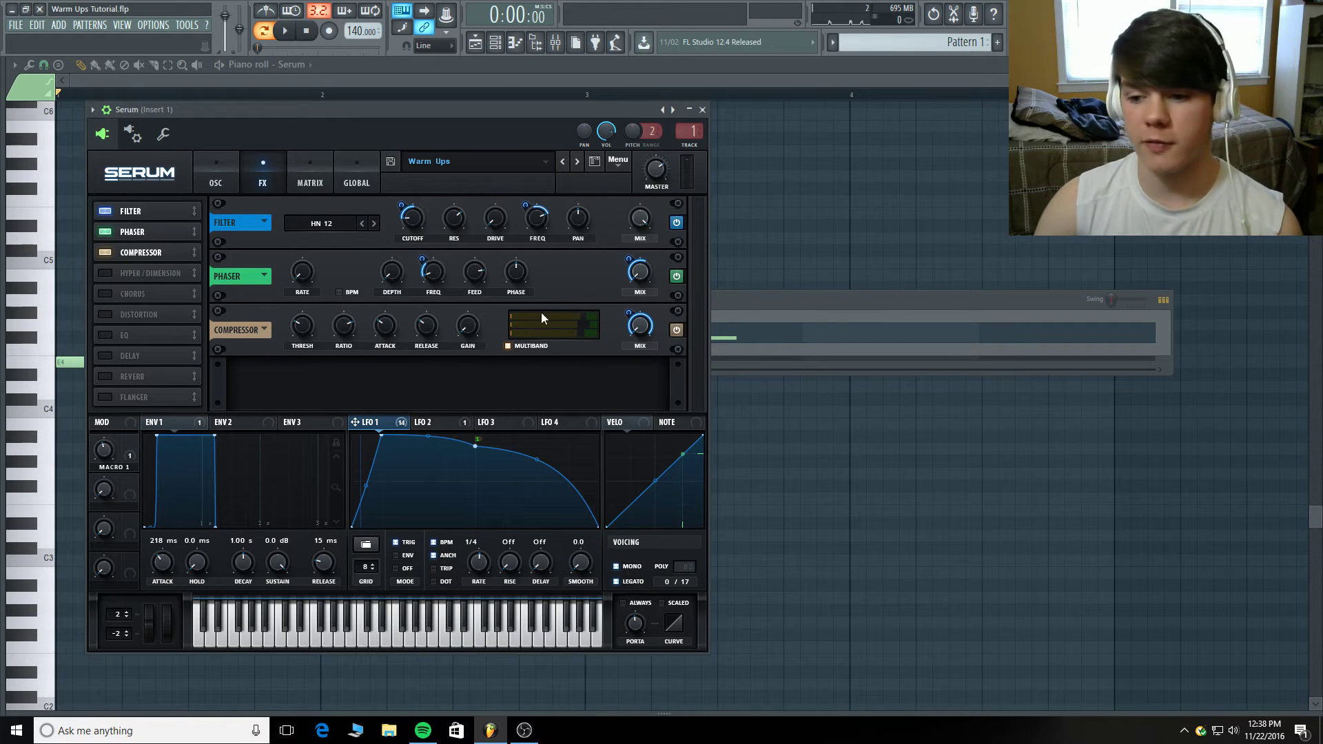
left_click(303, 329)
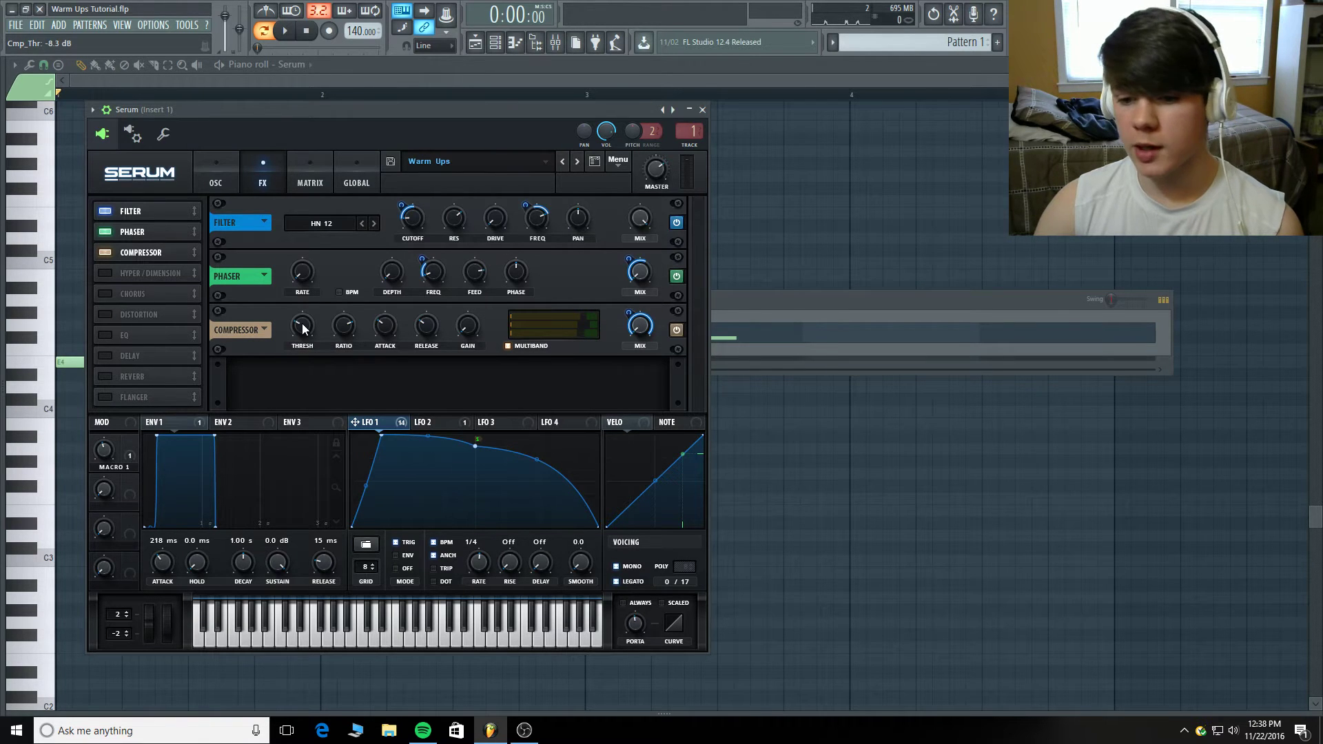
mouse_move(340, 330)
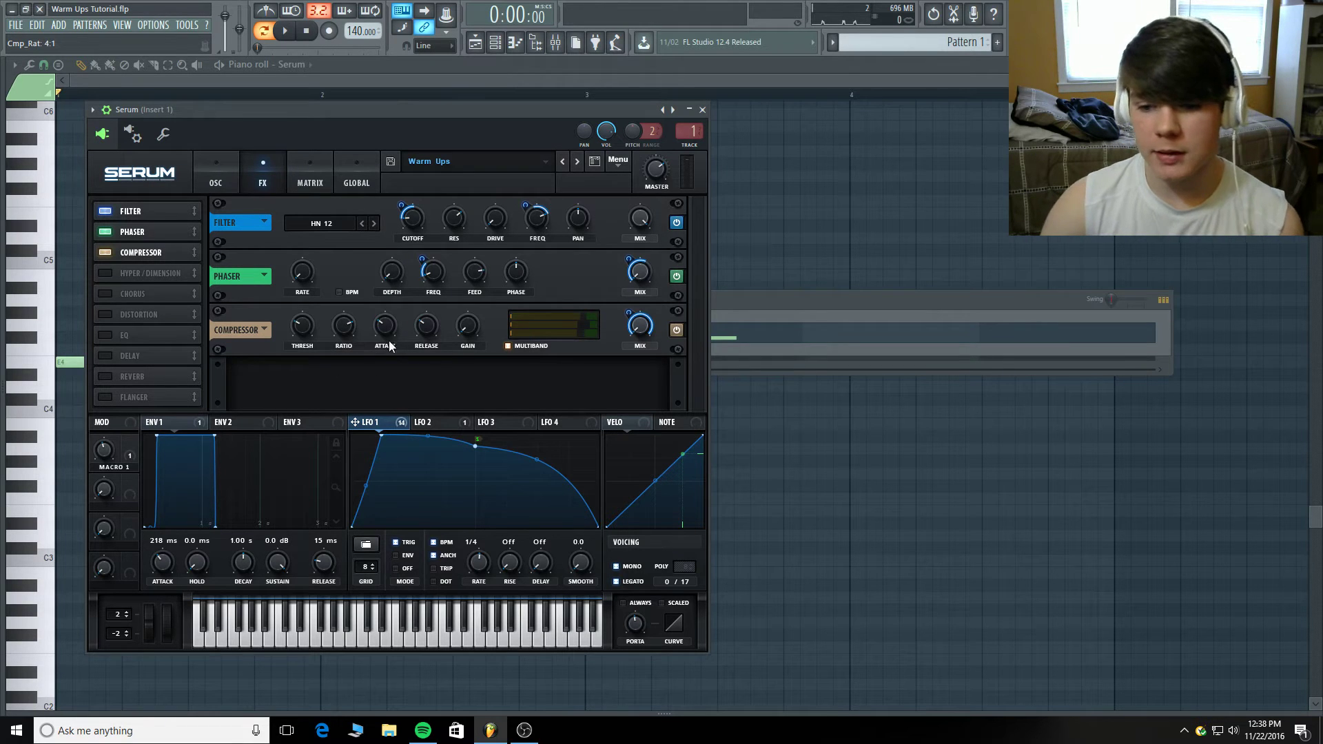
mouse_move(390, 332)
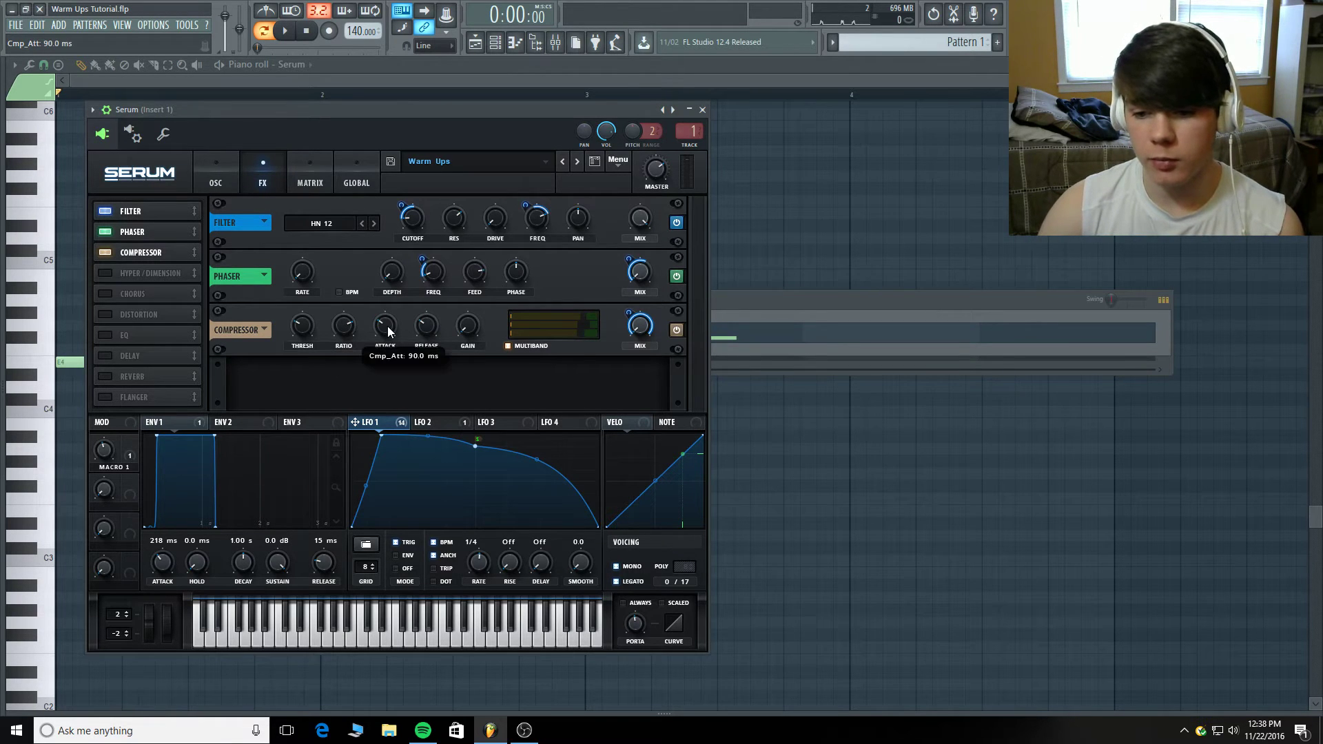
mouse_move(470, 329)
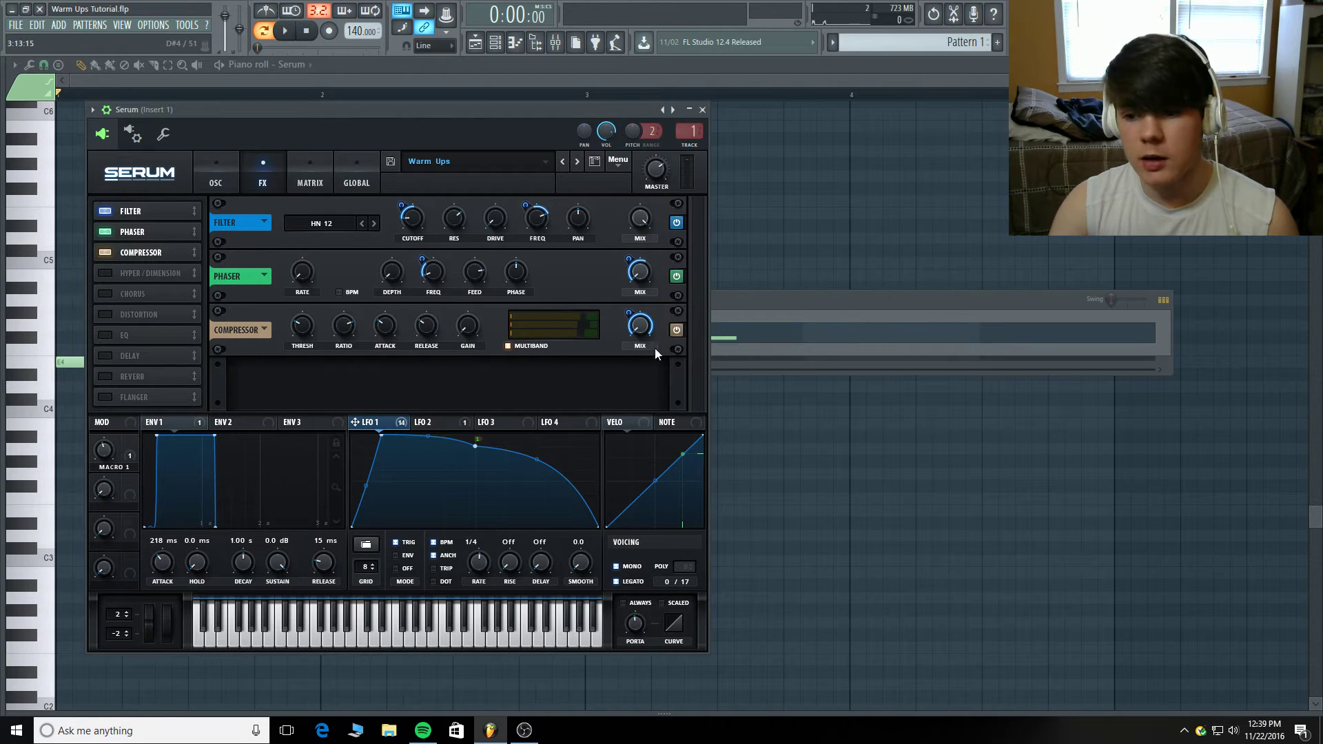
mouse_move(628, 317)
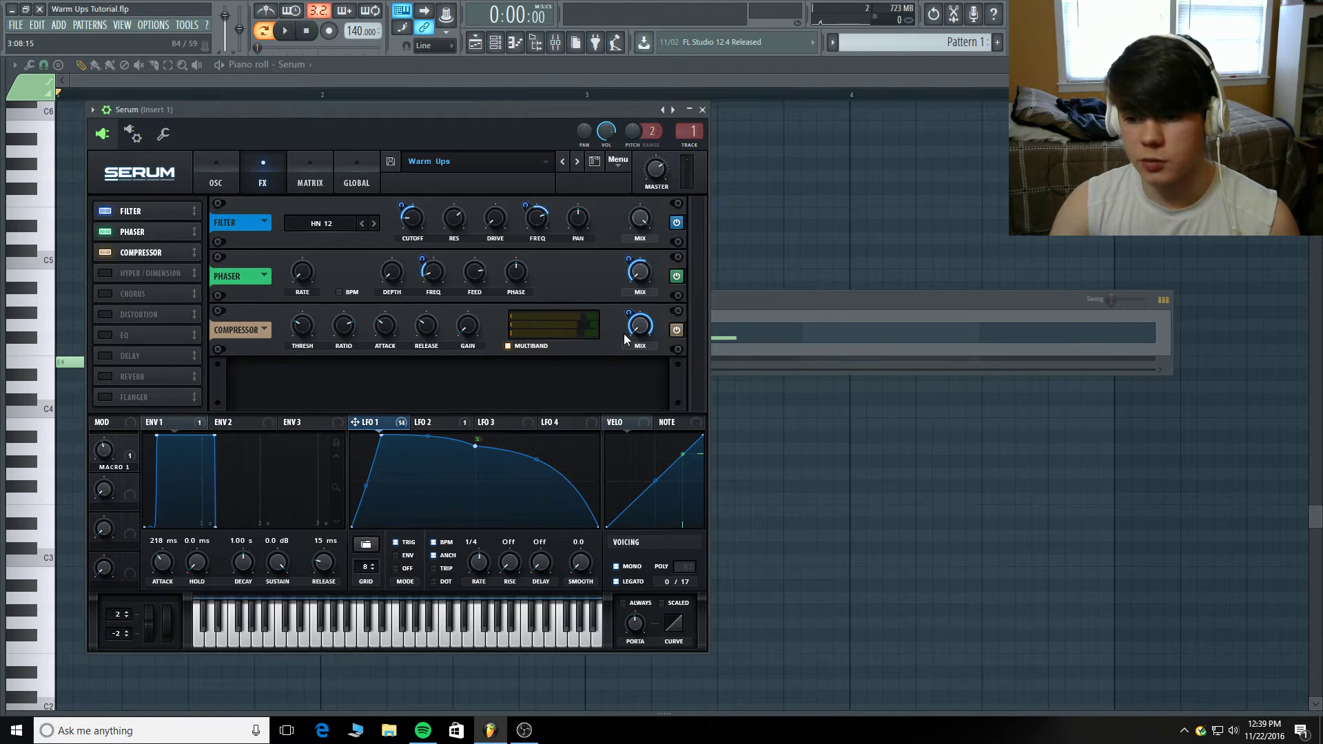
- Play the pattern with the compressor's modulated mix and with its mix fully raised, and return the mix to 0
left_click(286, 32)
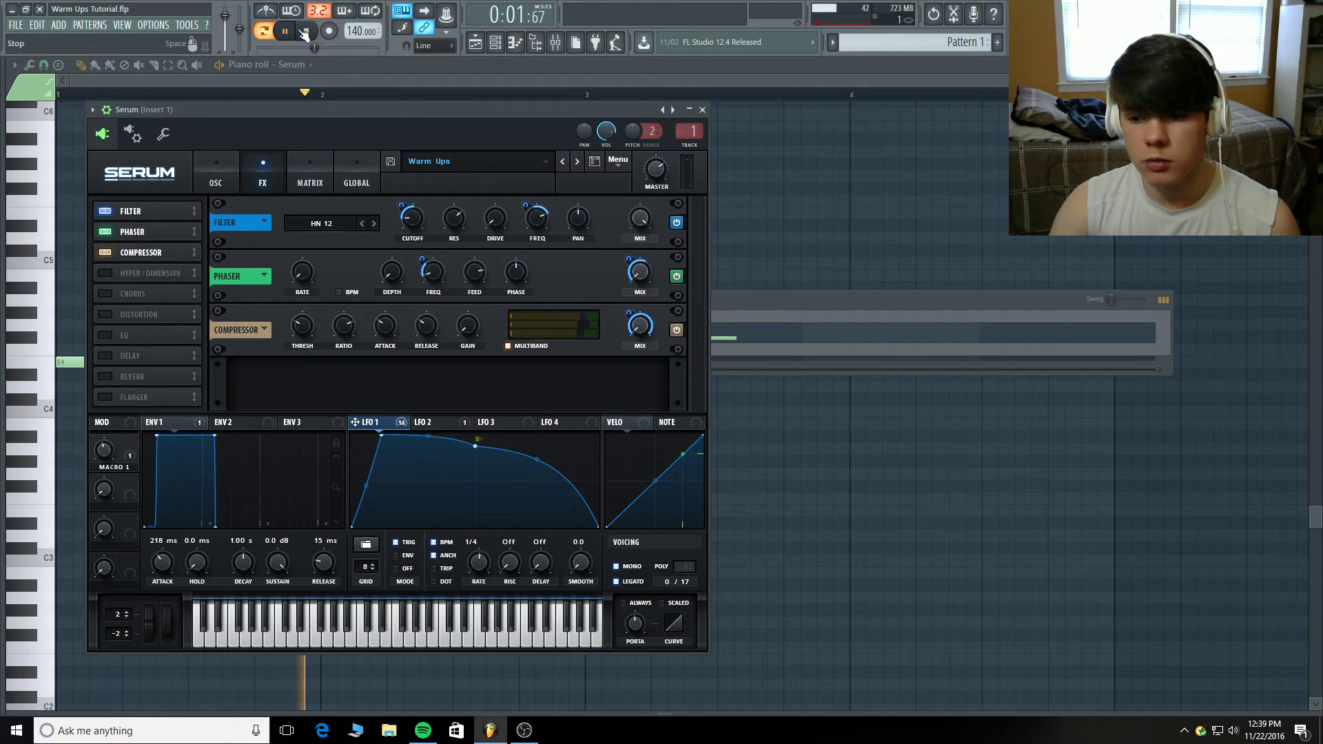
left_click(304, 32)
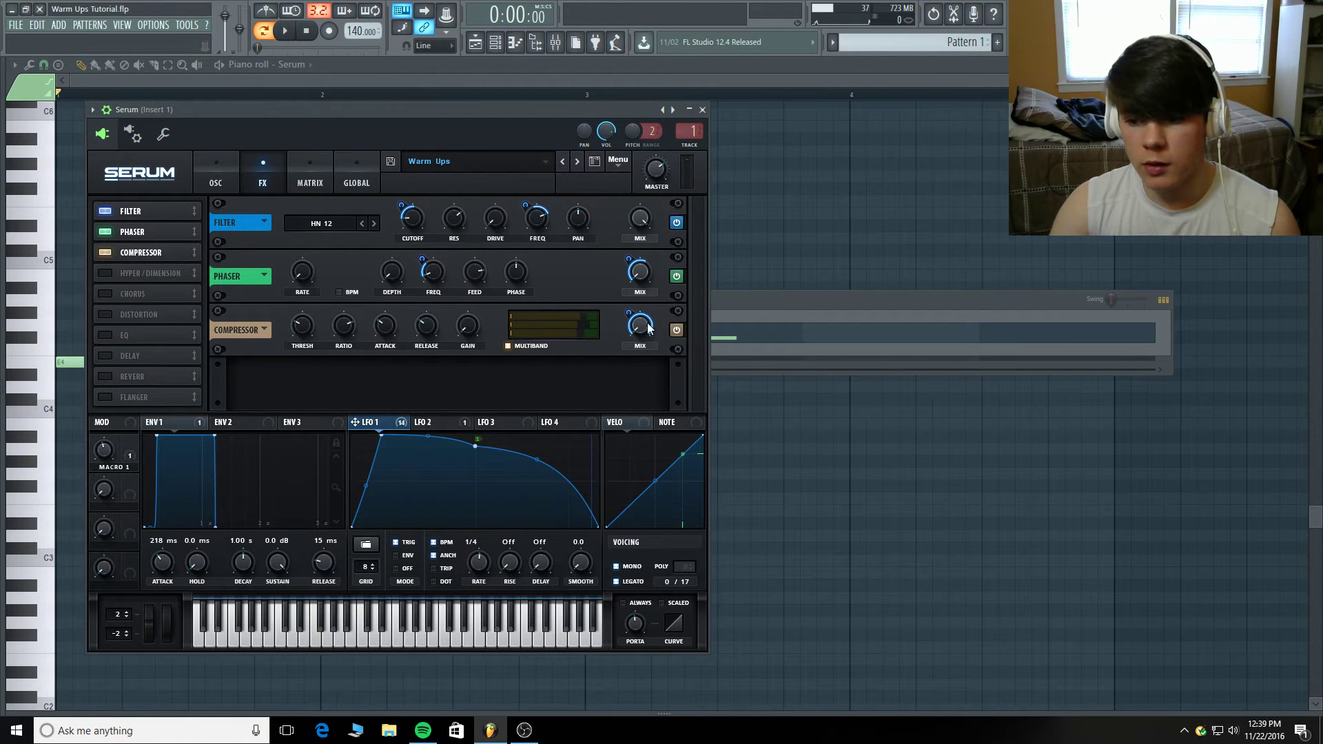
left_click_drag(649, 329, 648, 355)
left_click(291, 32)
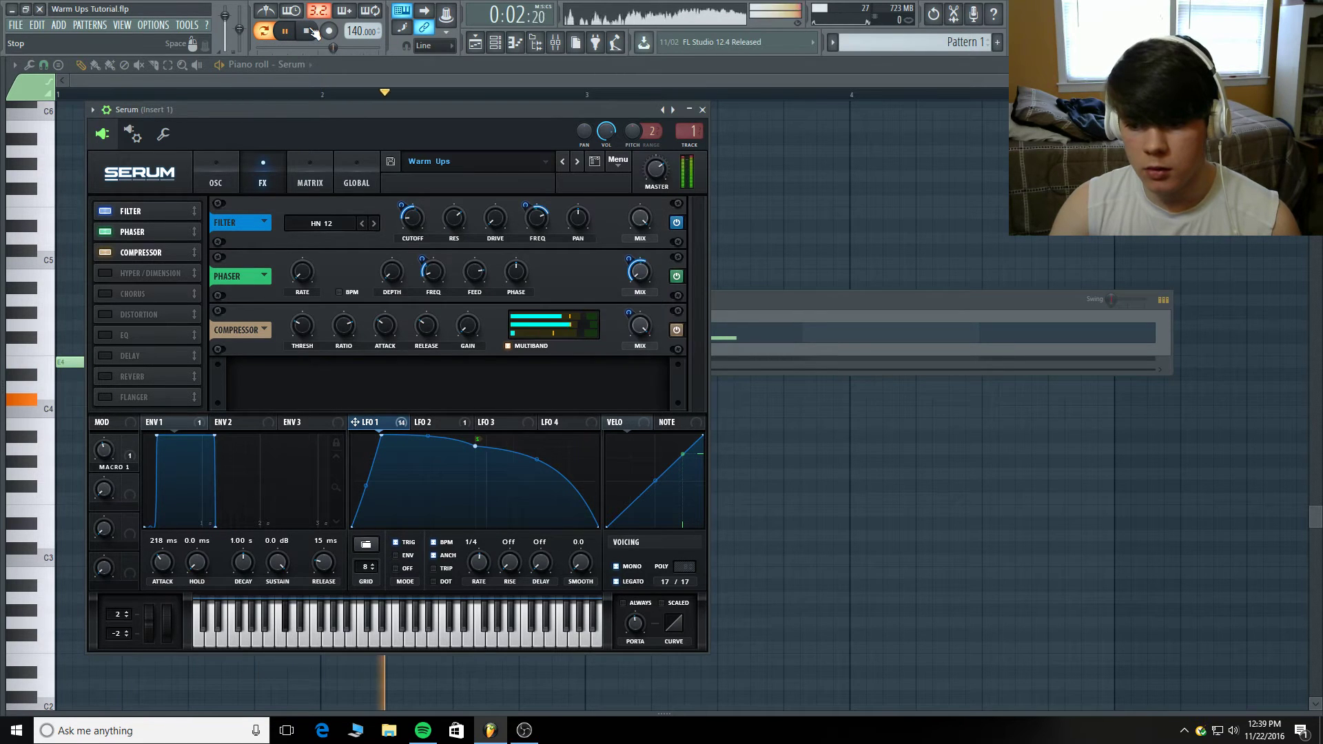
left_click(308, 32)
left_click_drag(636, 358, 636, 341)
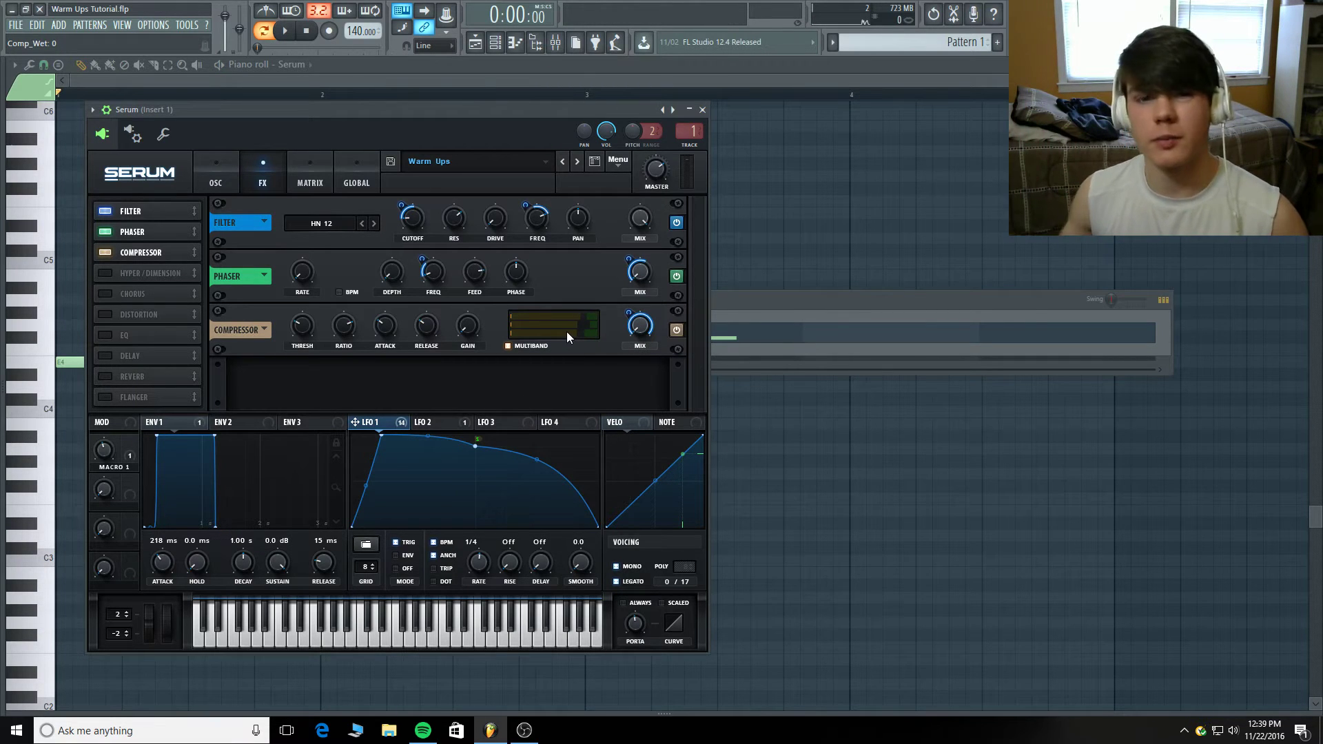
- Switch on the Hyper/Dimension effect and play the pattern to hear it
left_click(106, 273)
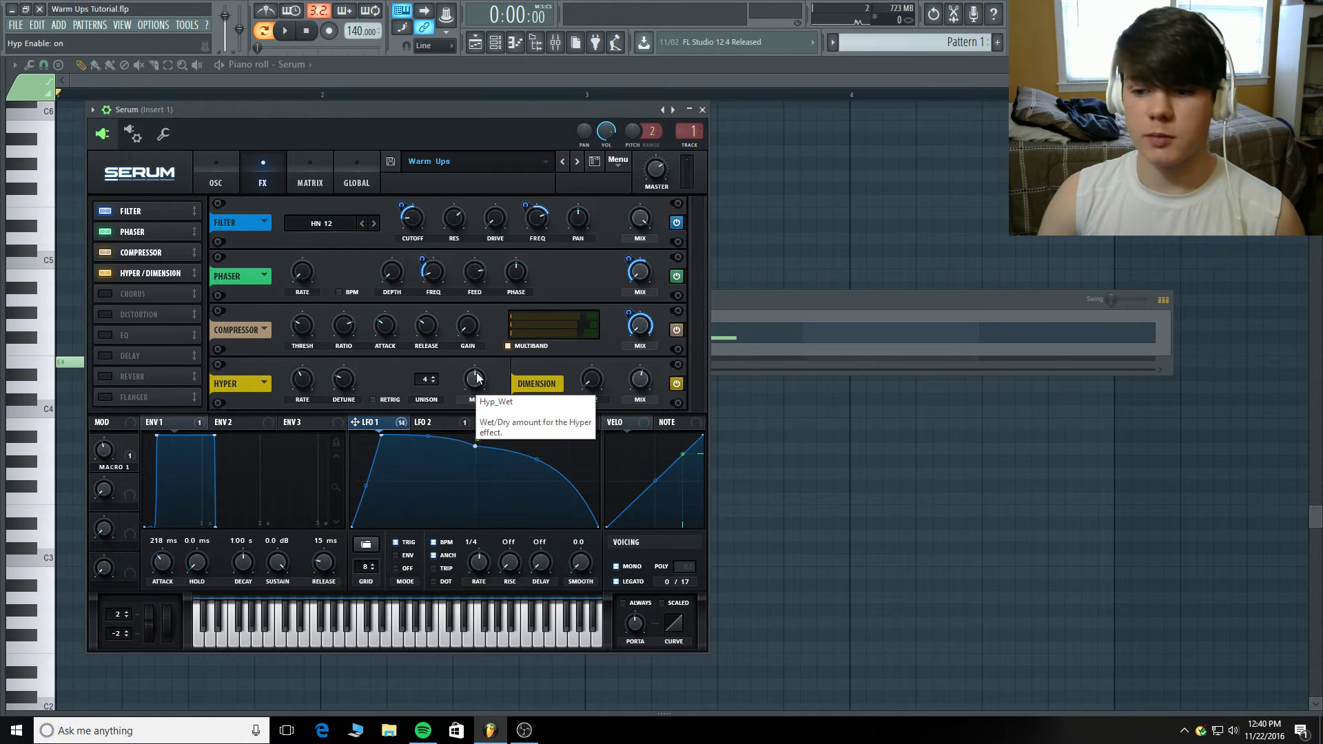
left_click(285, 32)
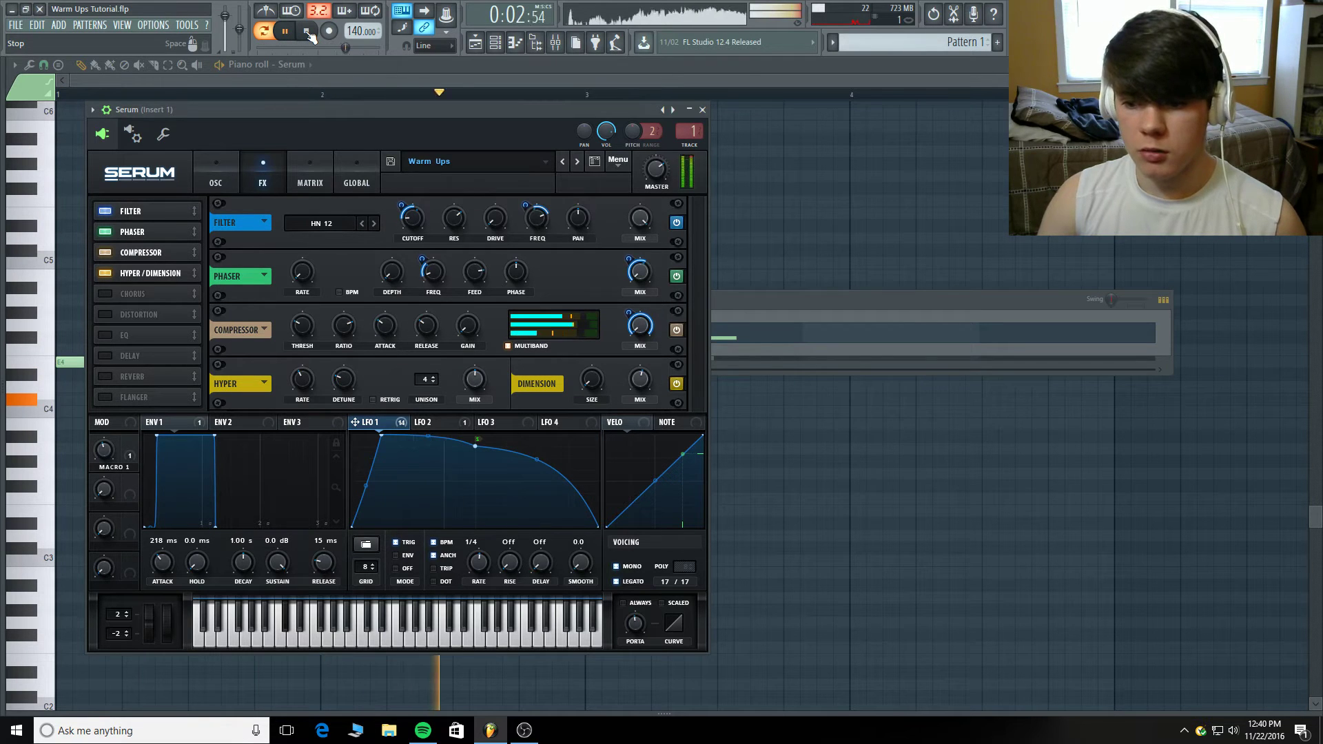
left_click(308, 31)
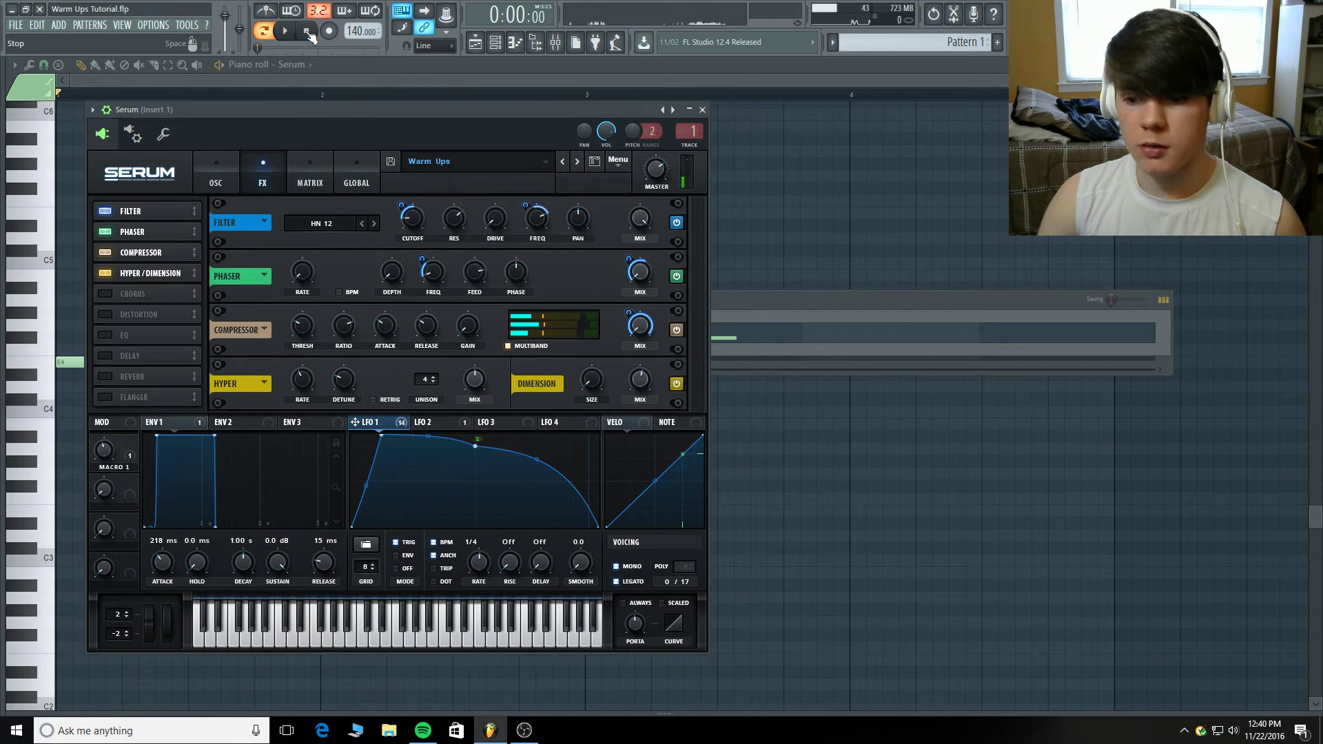
- Examine the Hyper mix, detune and rate knobs and the Dimension size and mix knobs
left_click(476, 379)
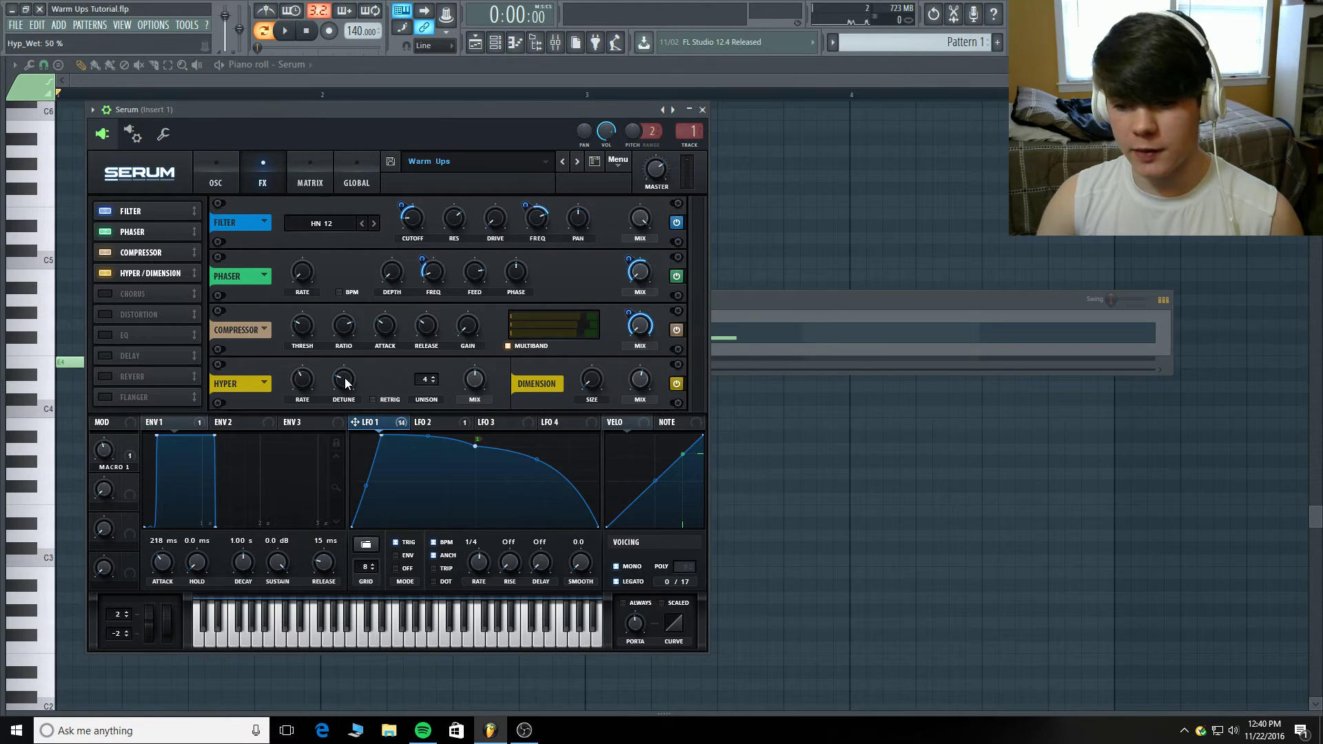
left_click(314, 384)
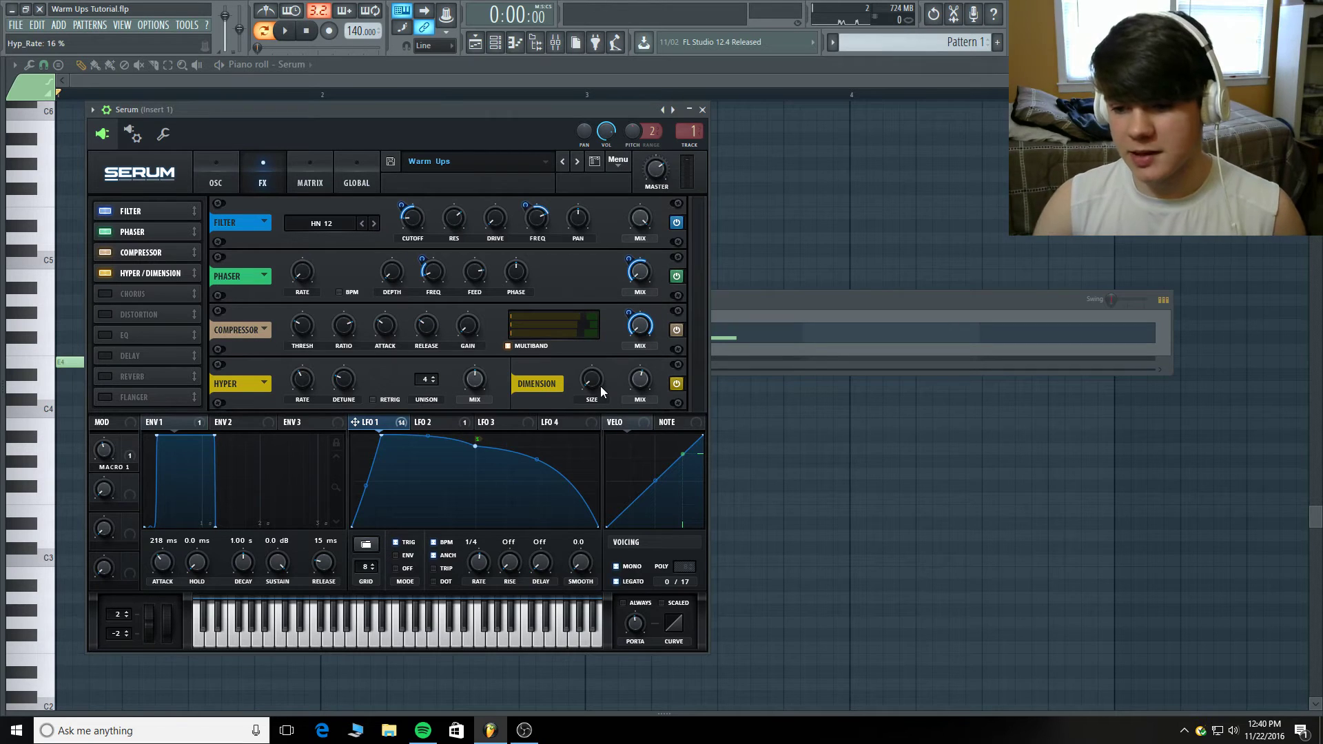
mouse_move(592, 384)
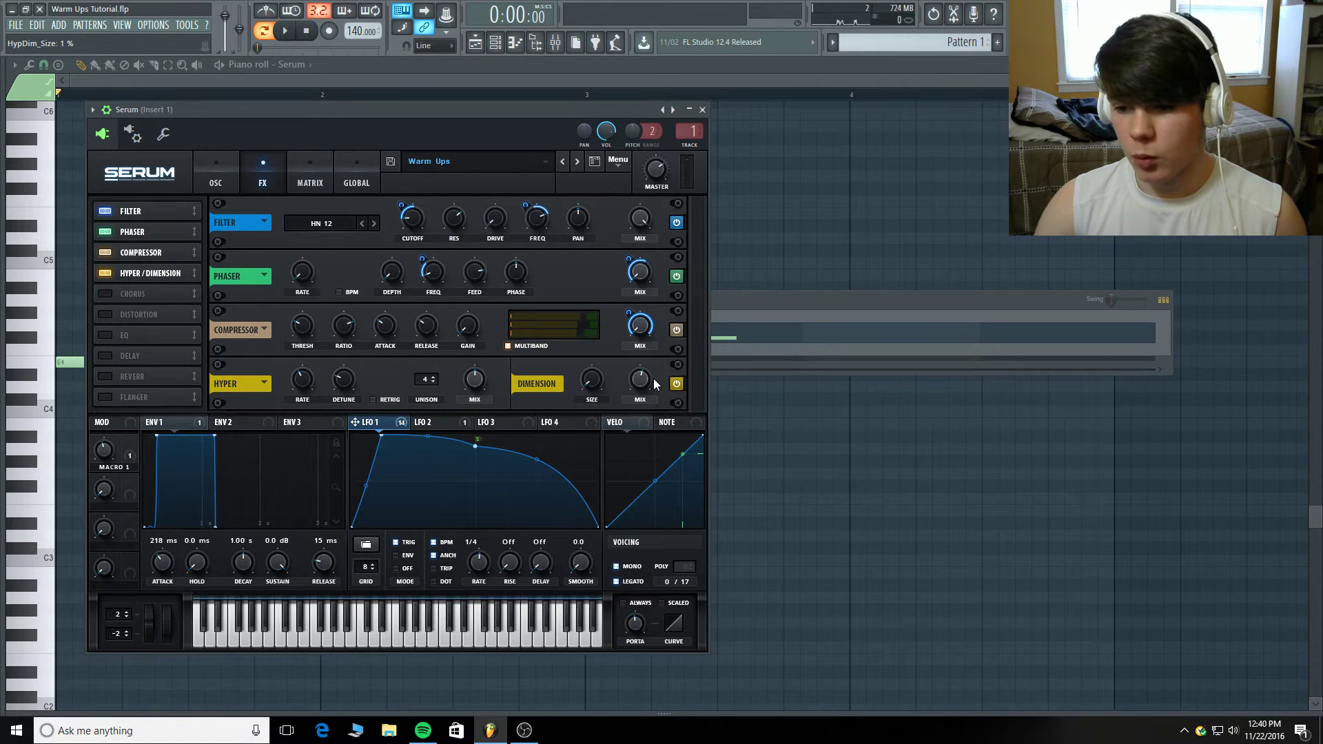
mouse_move(649, 384)
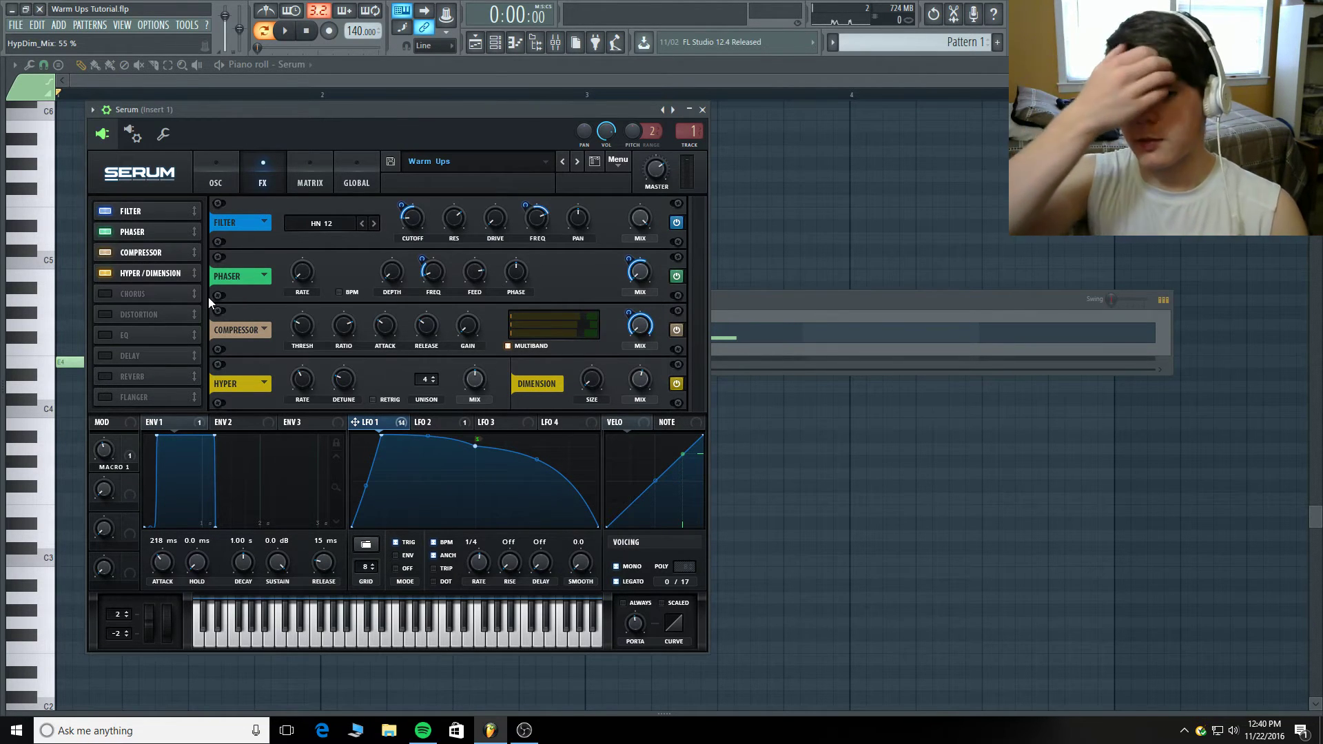
- Switch on the chorus effect, play the pattern with it, and check its LFO 1-modulated mix, keeping it at 0%
left_click(103, 293)
scroll(692, 238, "down", 2)
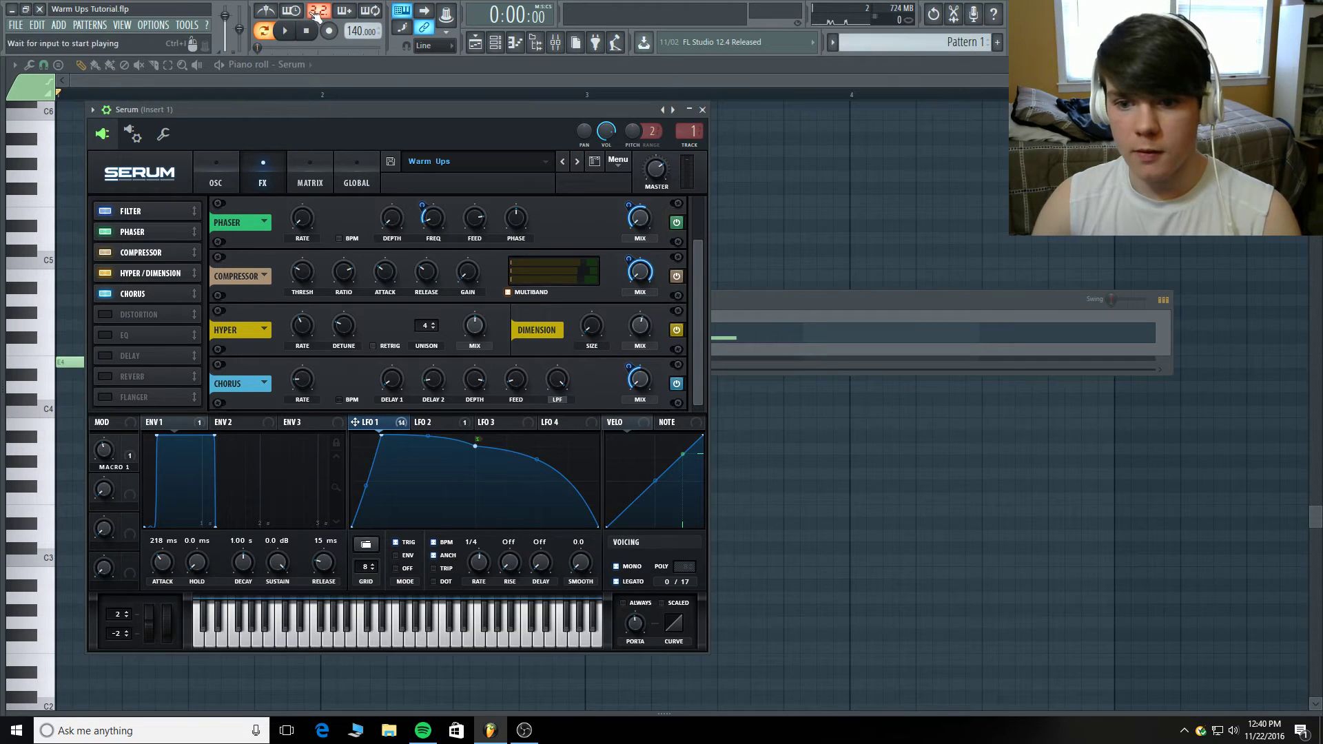
left_click(288, 31)
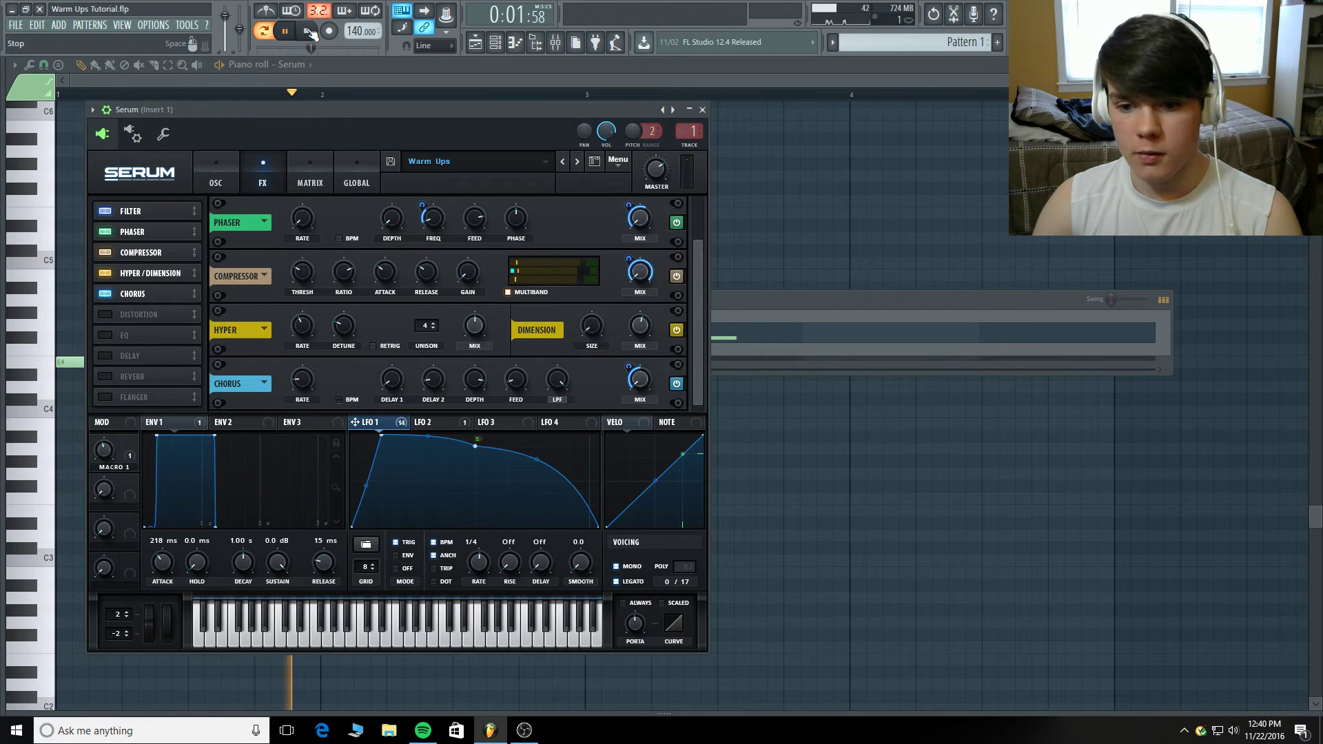
left_click(309, 33)
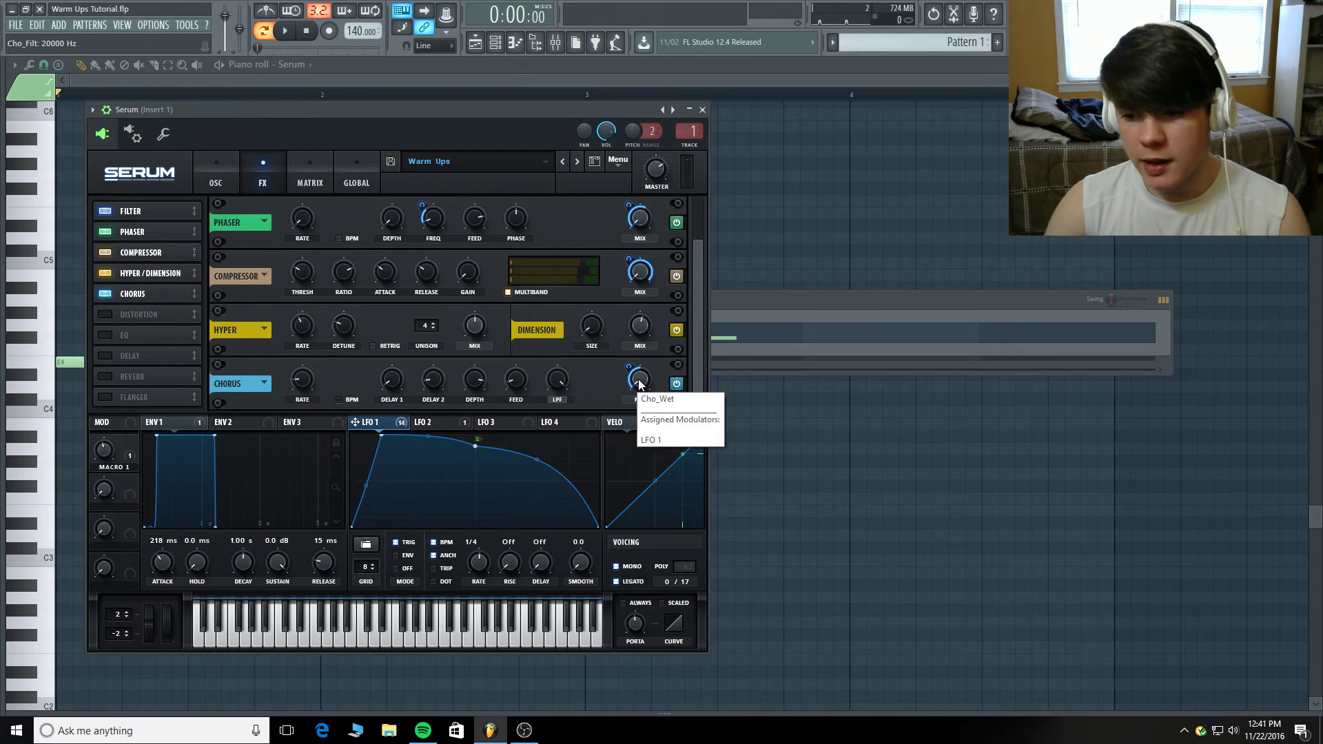
left_click_drag(638, 380, 639, 395)
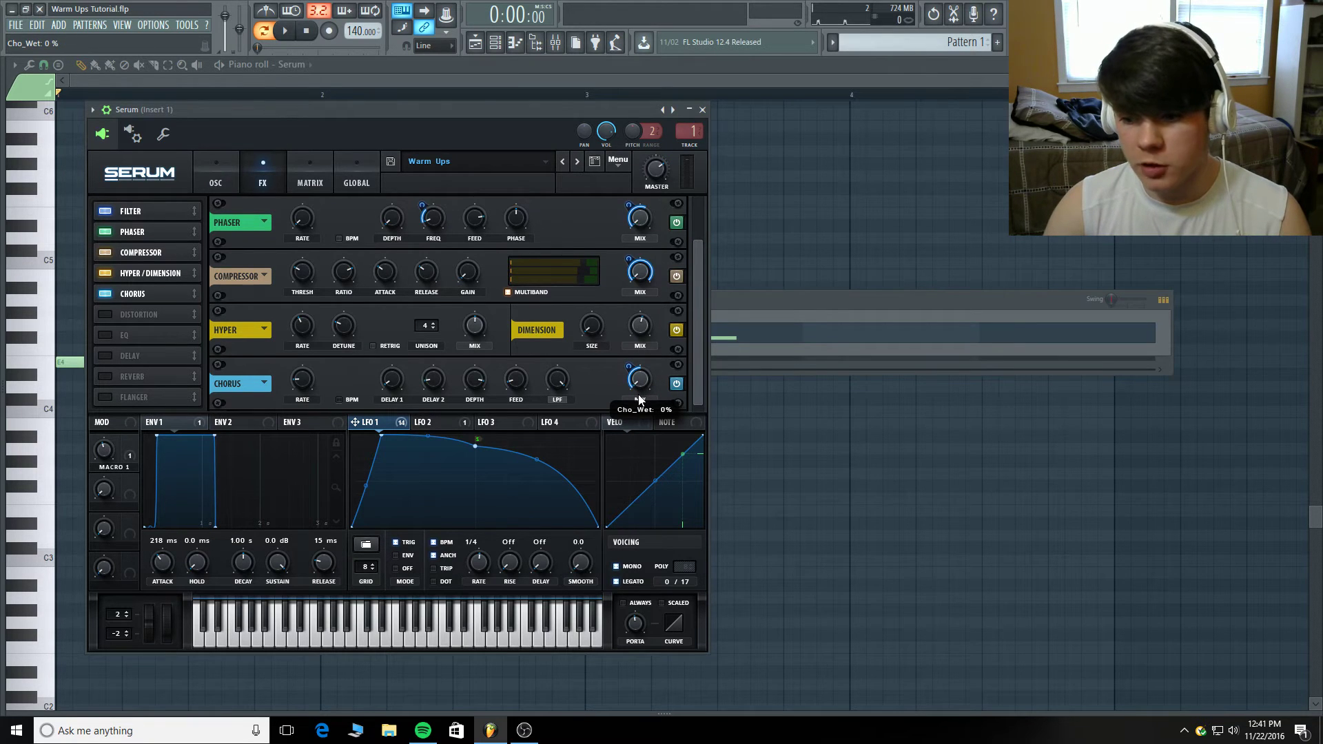
mouse_move(628, 370)
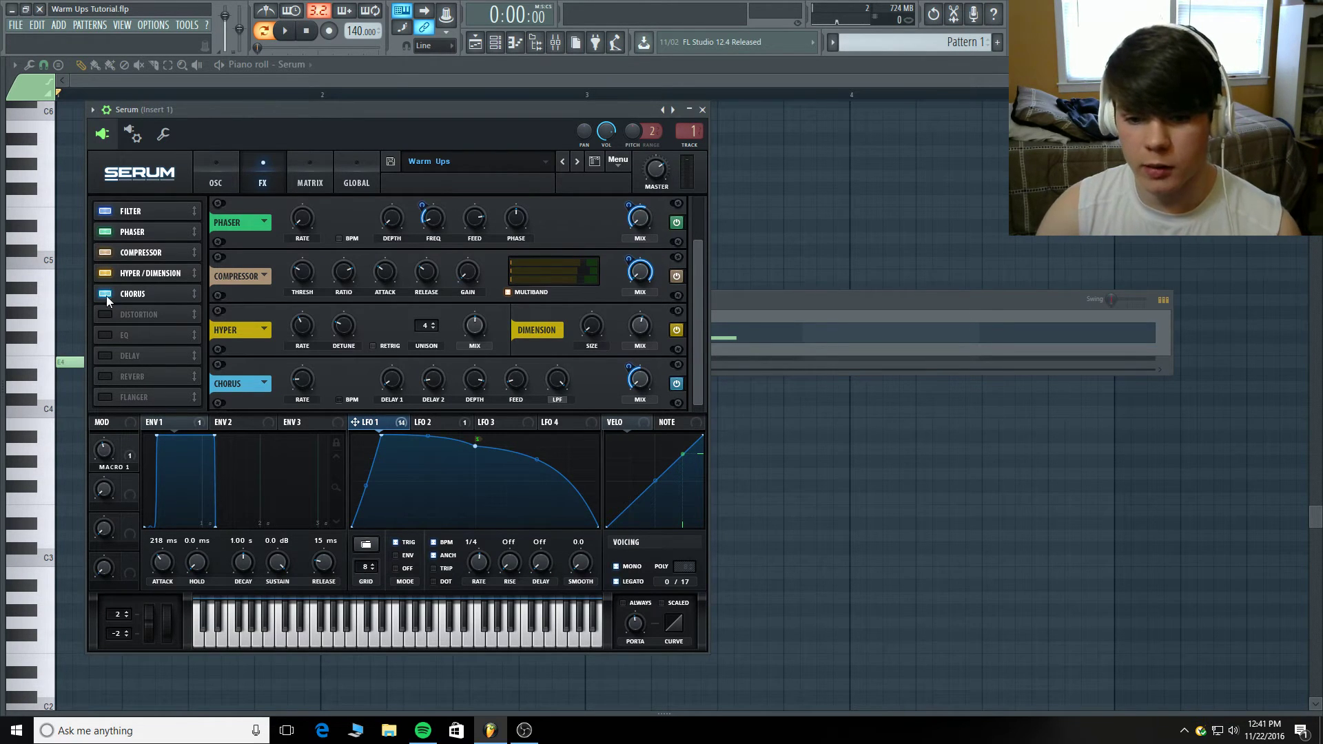
- Switch on the distortion effect and play the pattern to hear it
left_click(109, 315)
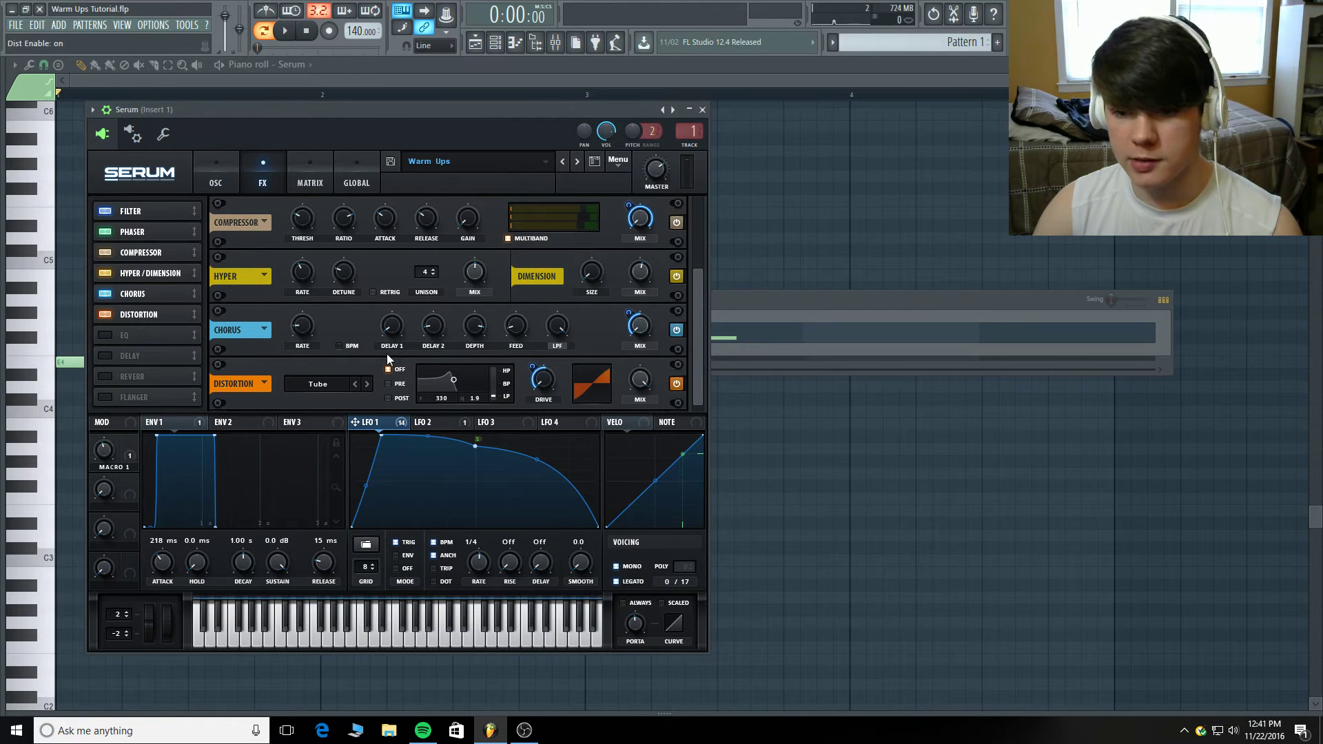
left_click(284, 30)
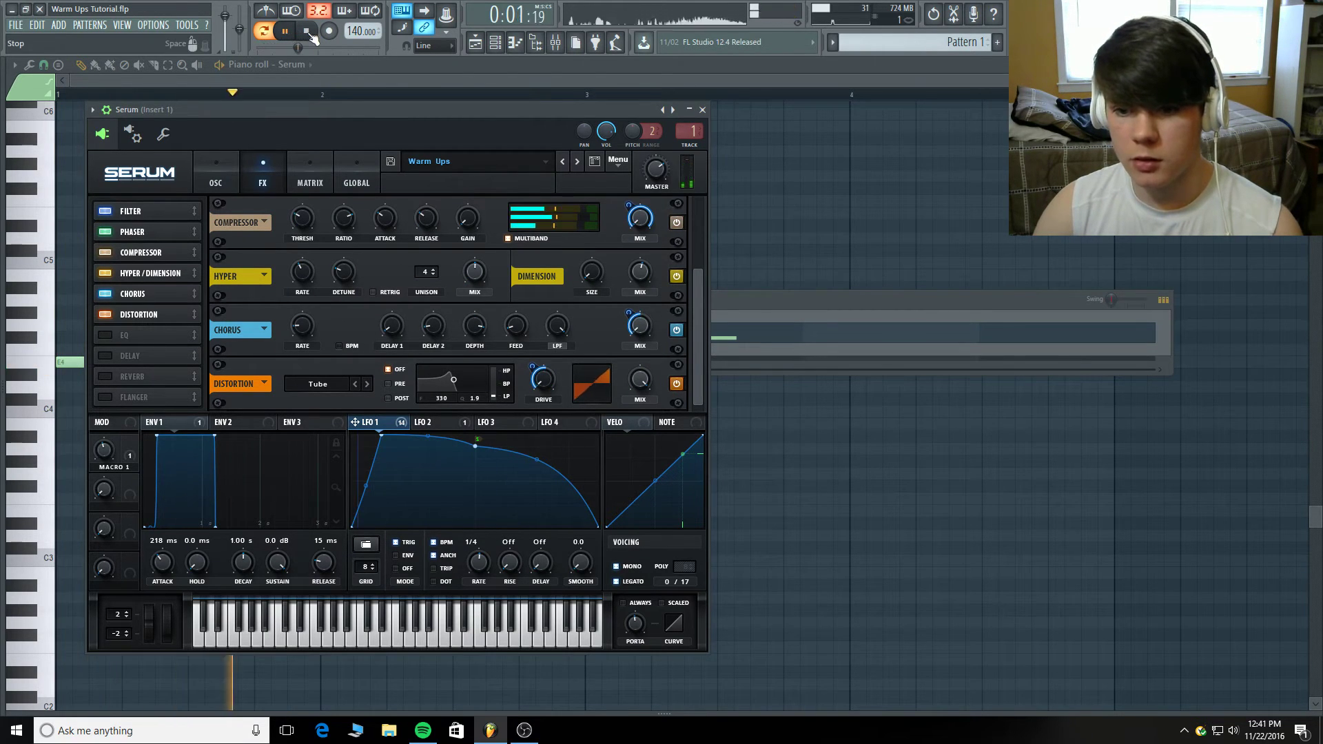
left_click(307, 30)
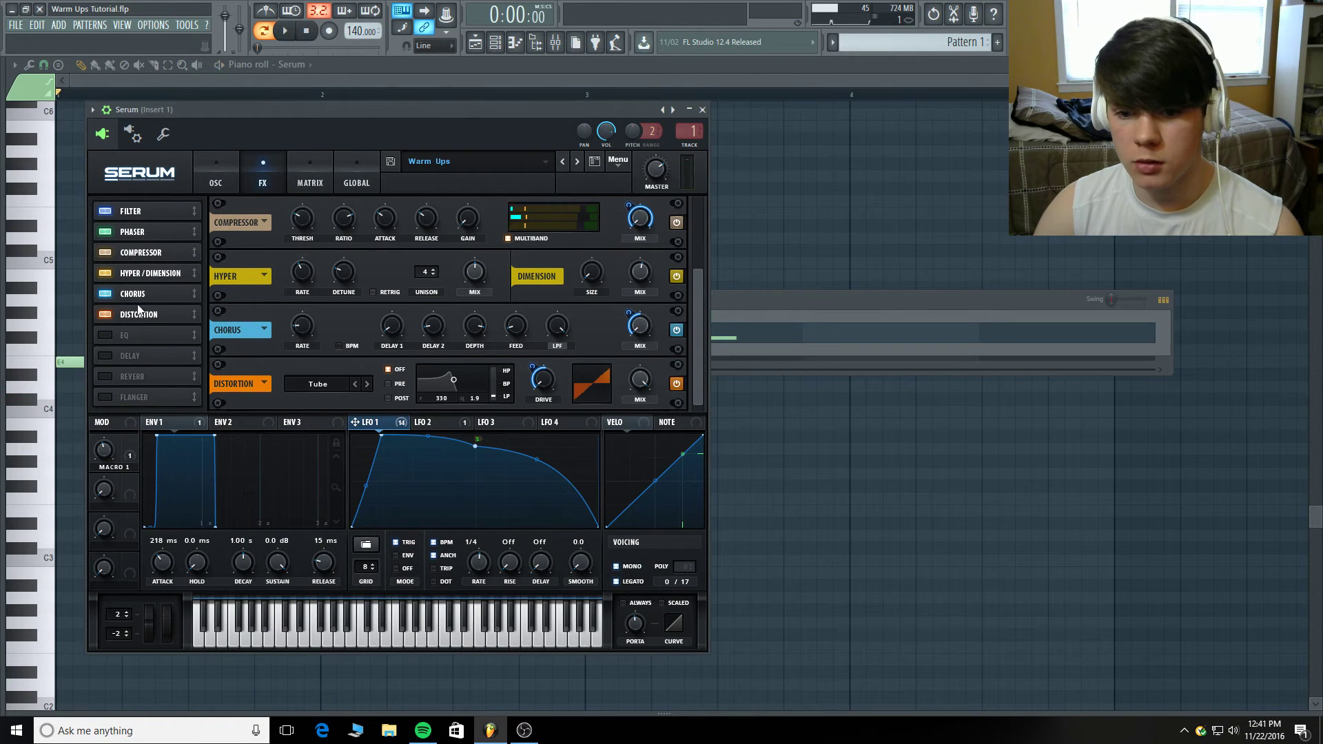
- Compare the sound without and with distortion by switching the effect off and back on, playing the pattern each time
left_click(103, 315)
left_click(284, 31)
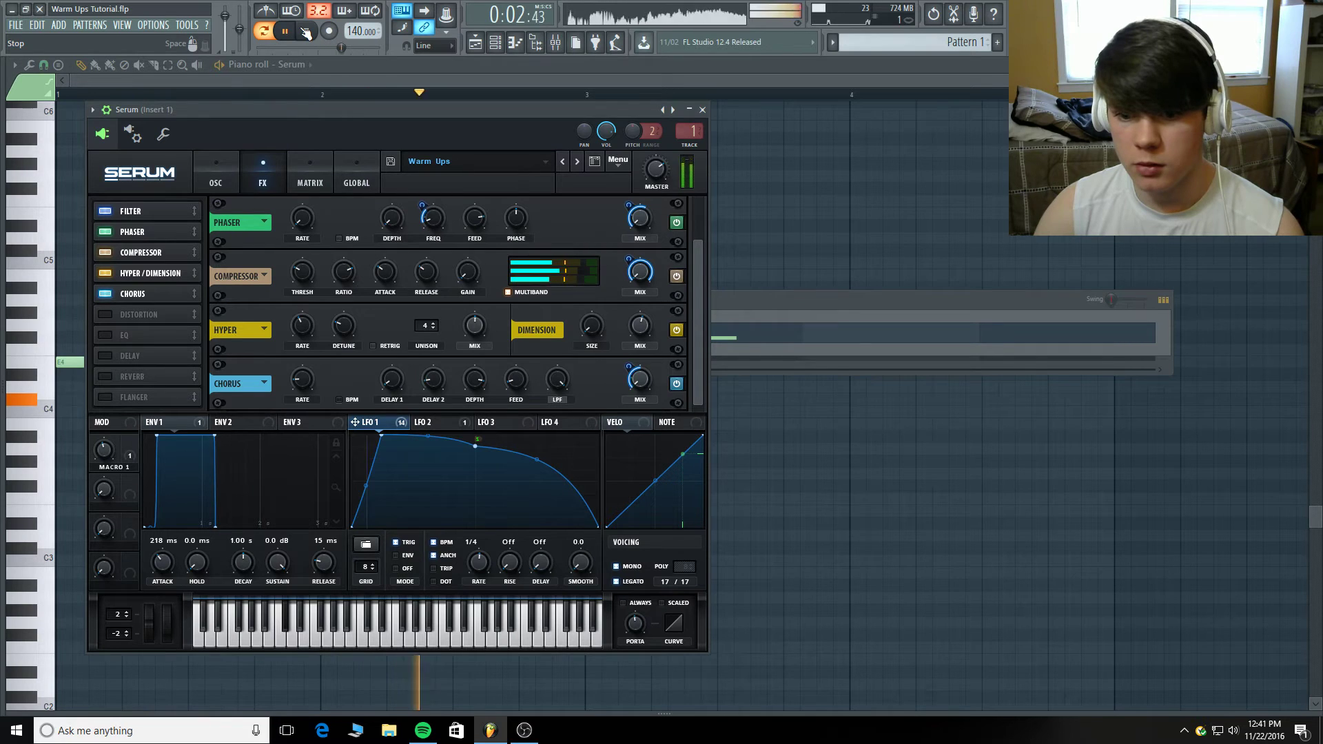
left_click(306, 32)
left_click(104, 314)
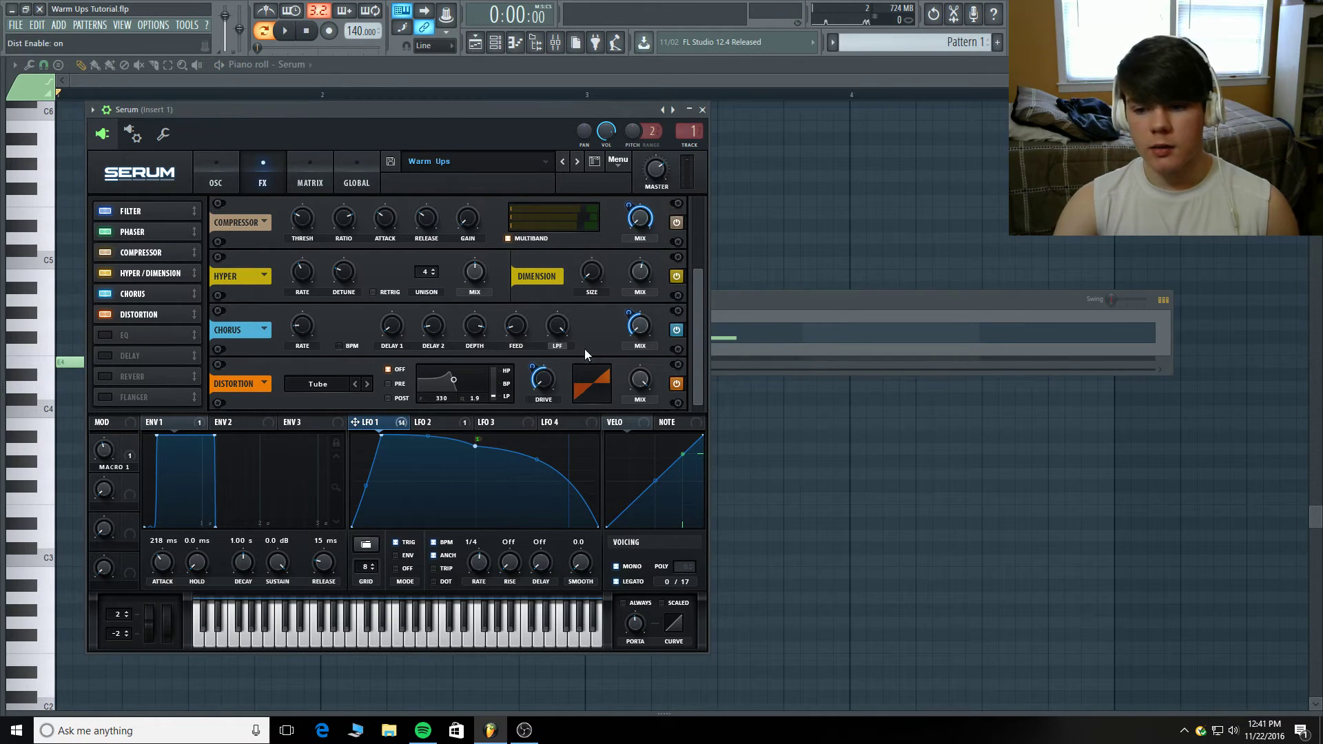
left_click(286, 31)
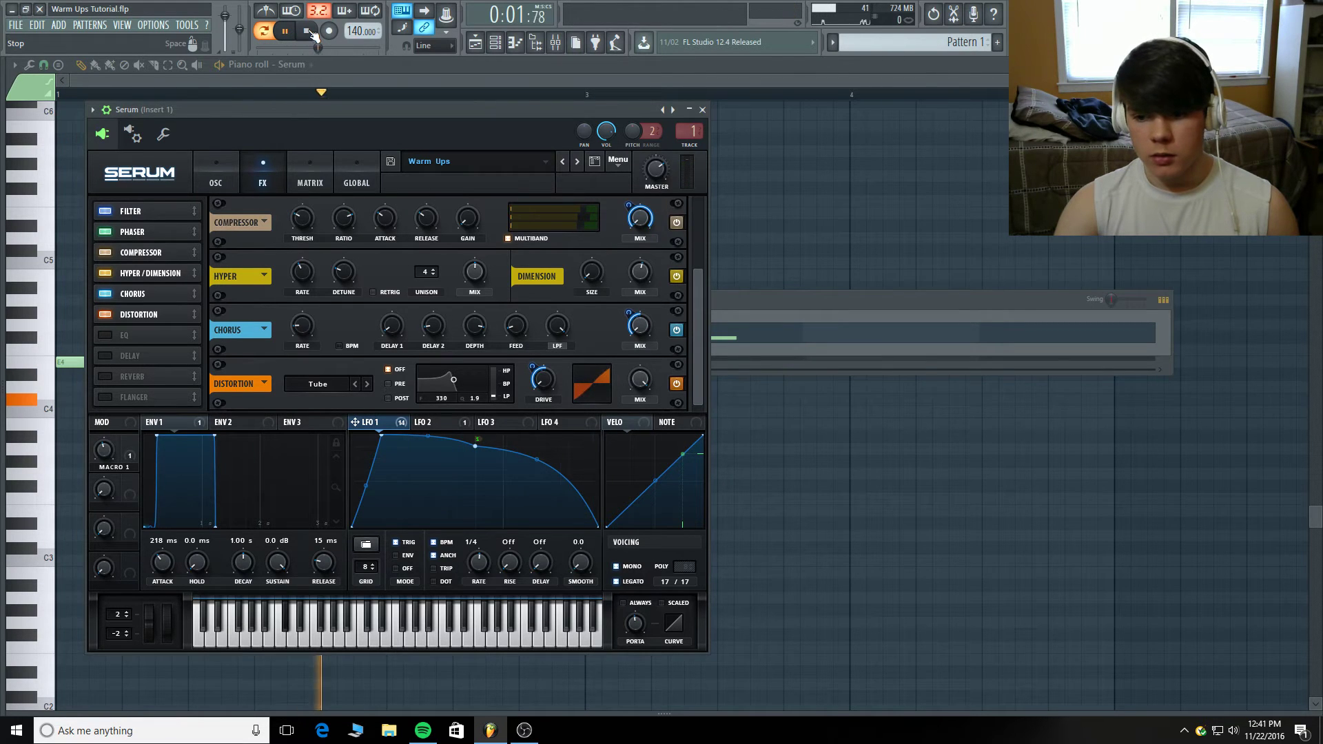
left_click(307, 31)
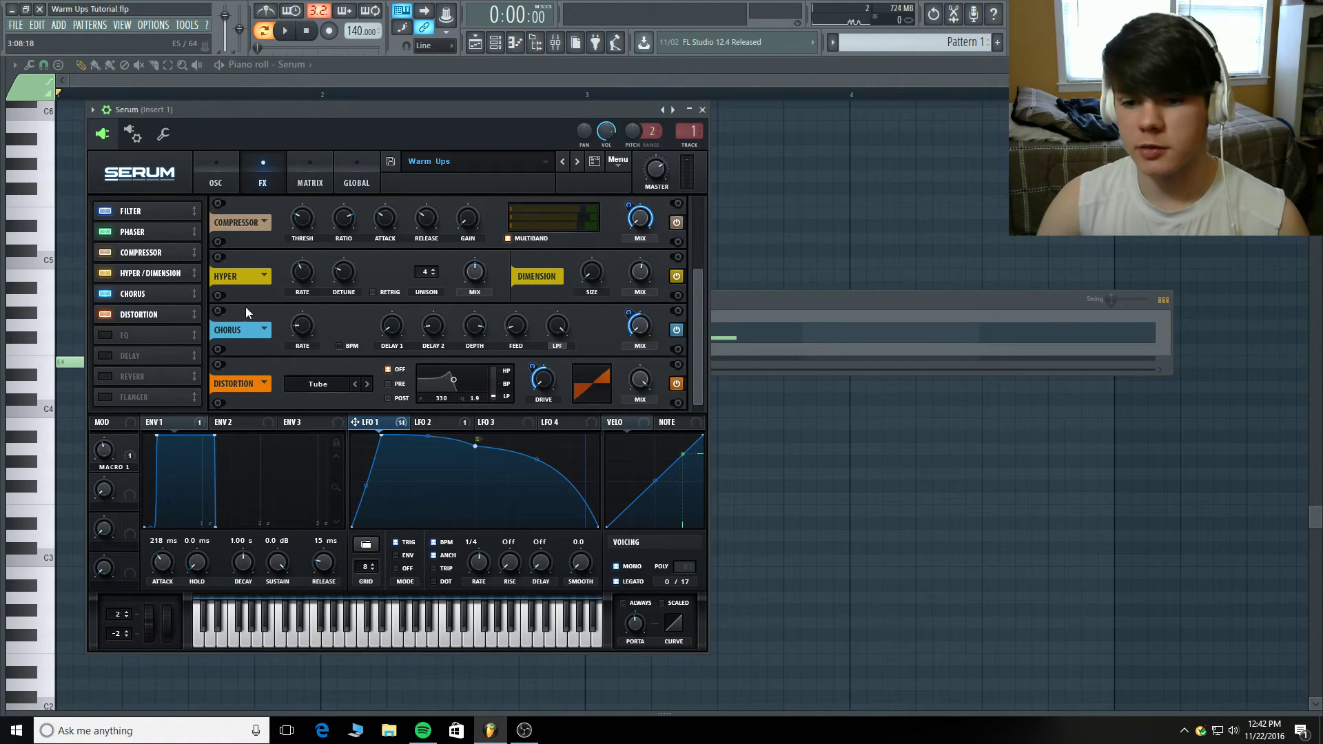
- Play the pattern with distortion off and with it back on, and check its LFO 1-modulated drive and its mix
left_click(111, 315)
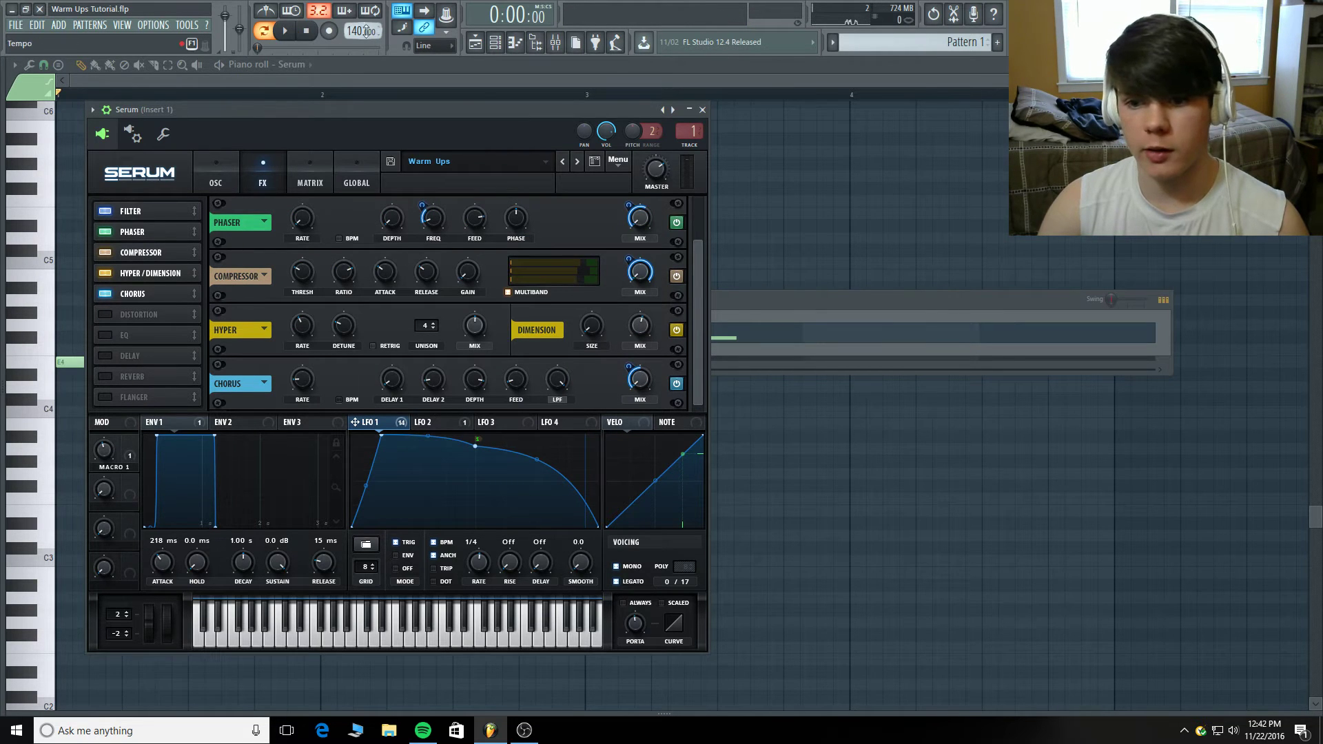
left_click(285, 36)
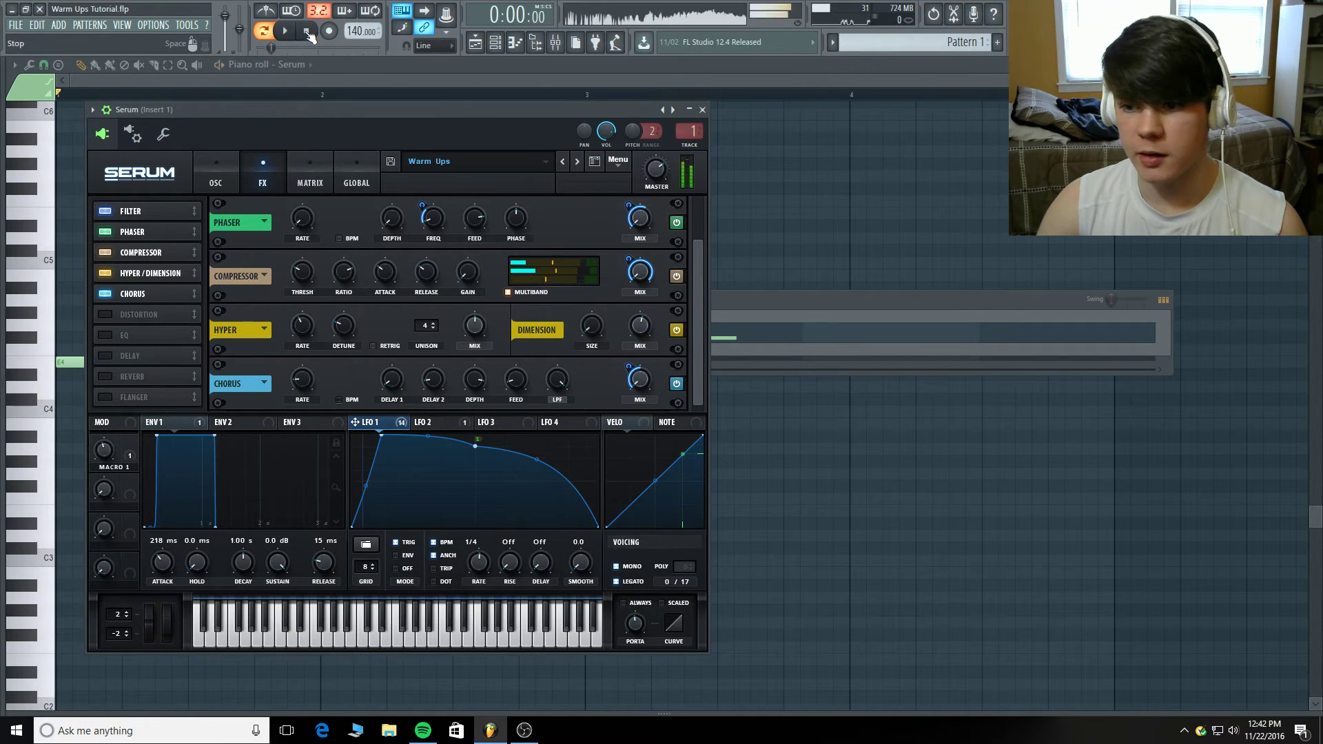
key("space")
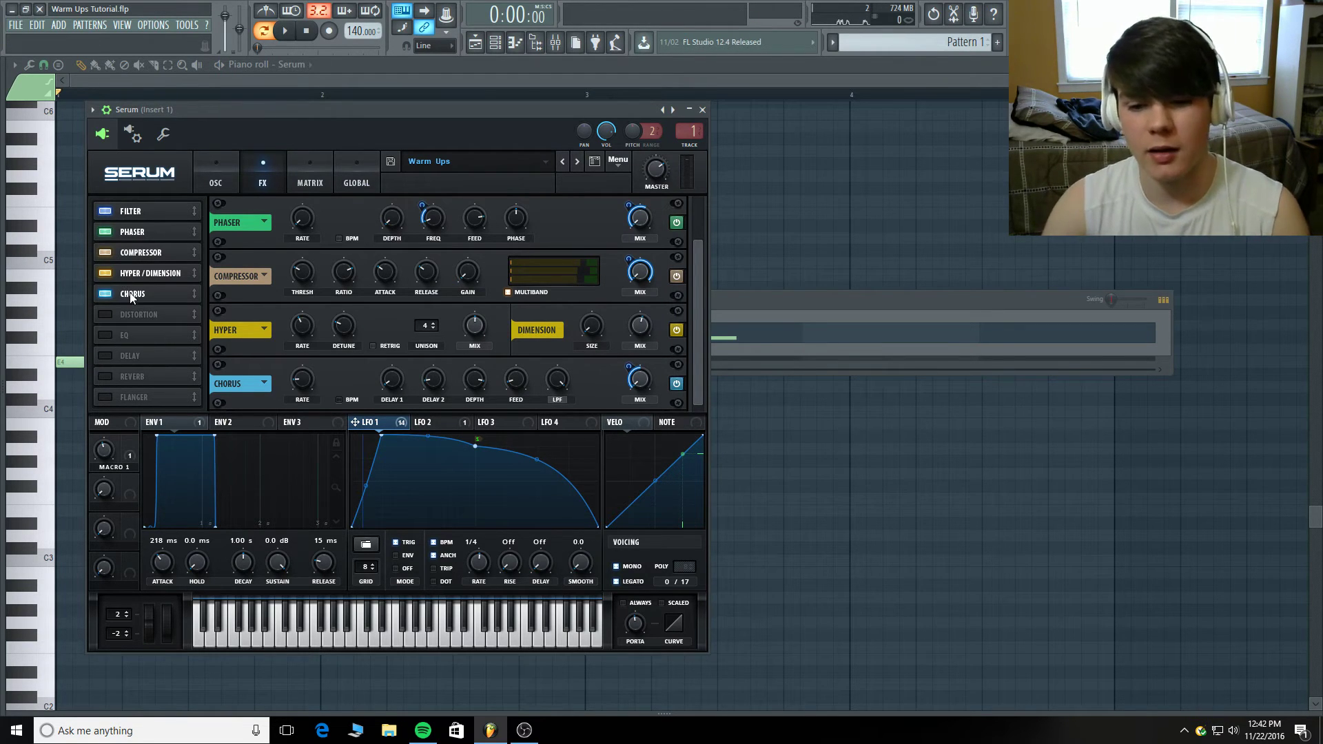
left_click(105, 314)
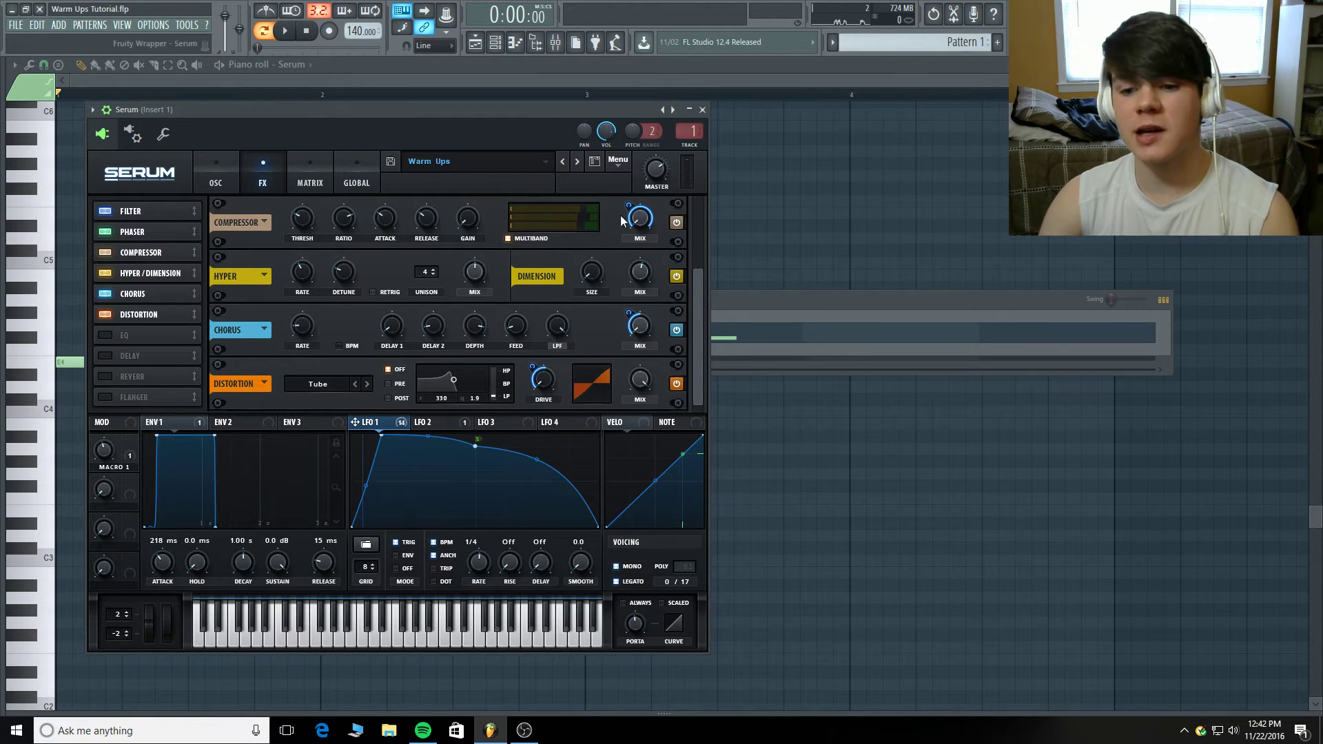
left_click(287, 32)
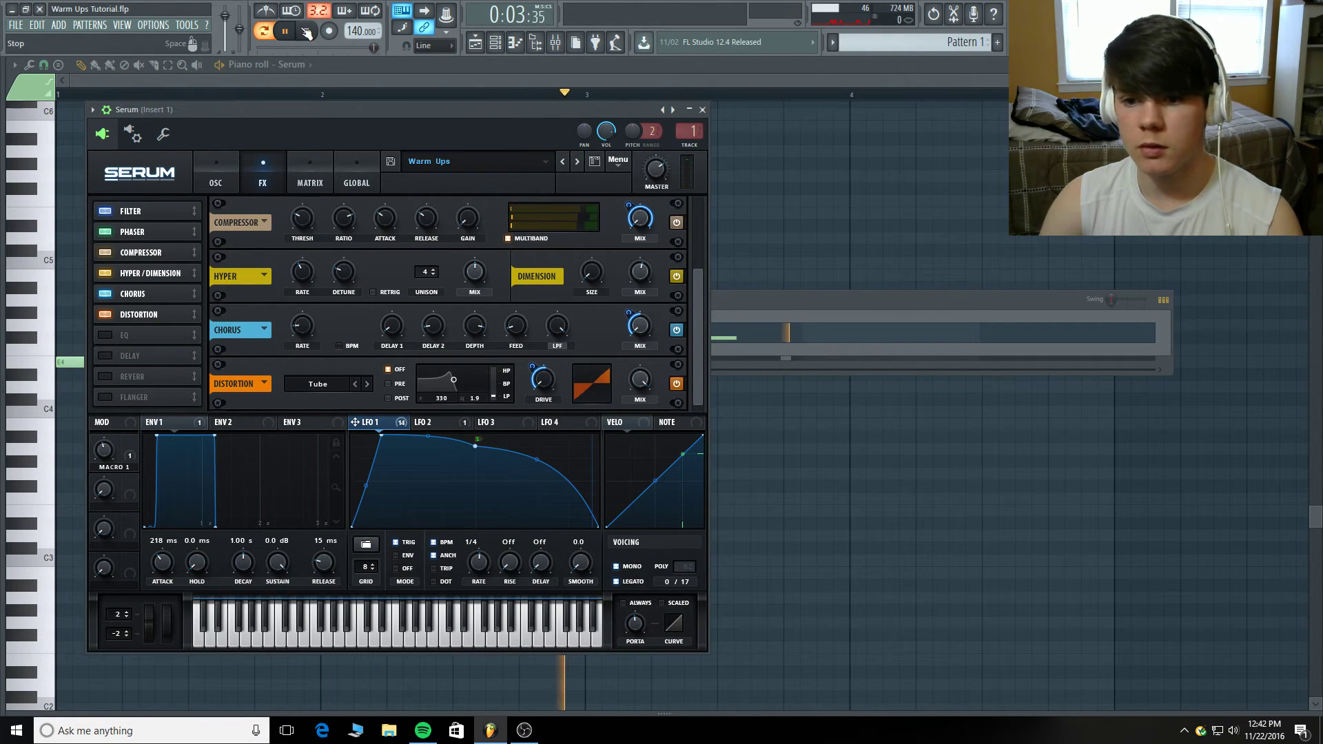
left_click(306, 32)
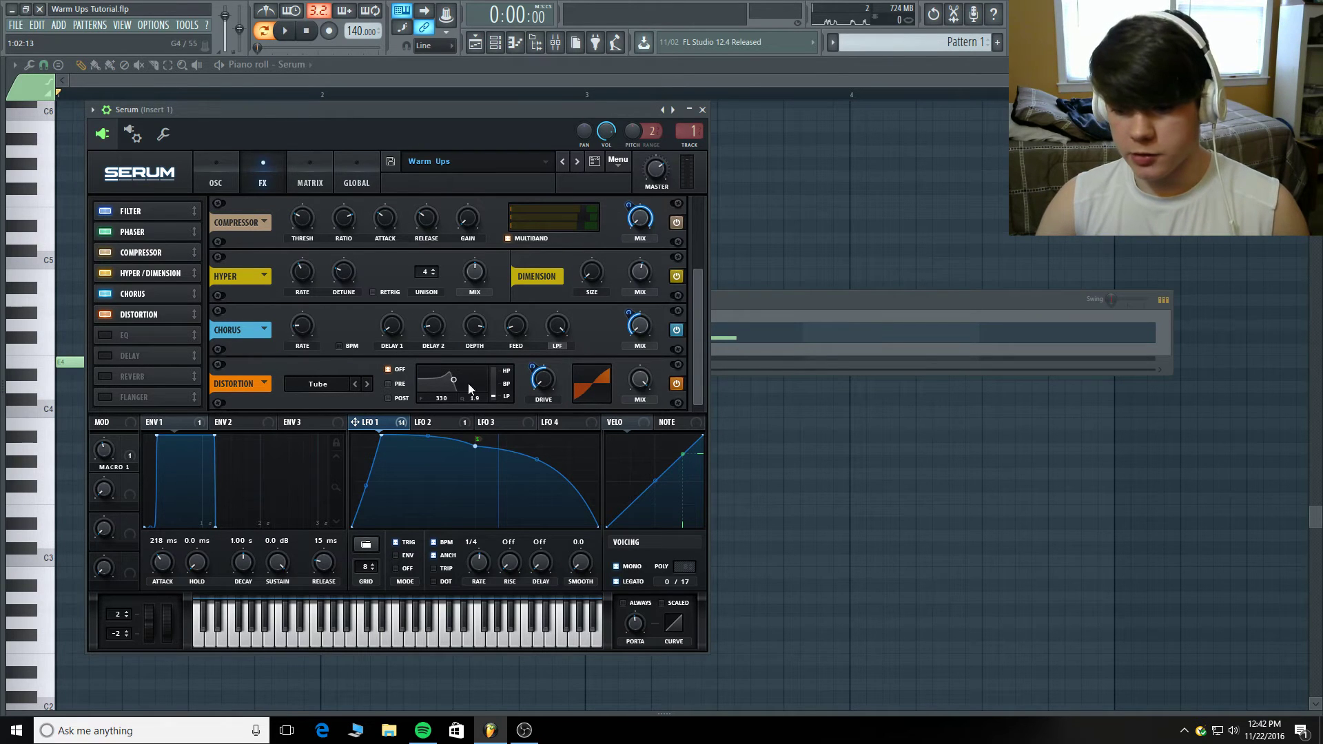
mouse_move(537, 372)
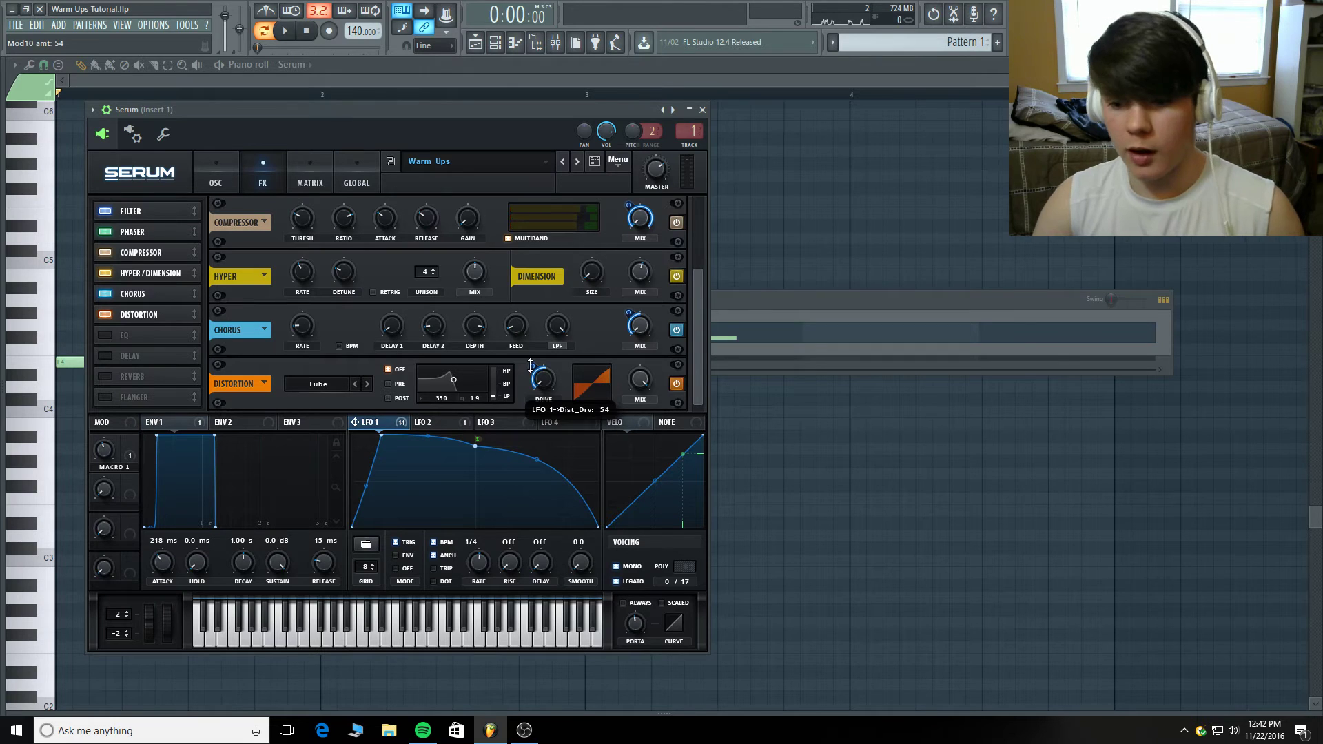
mouse_move(648, 354)
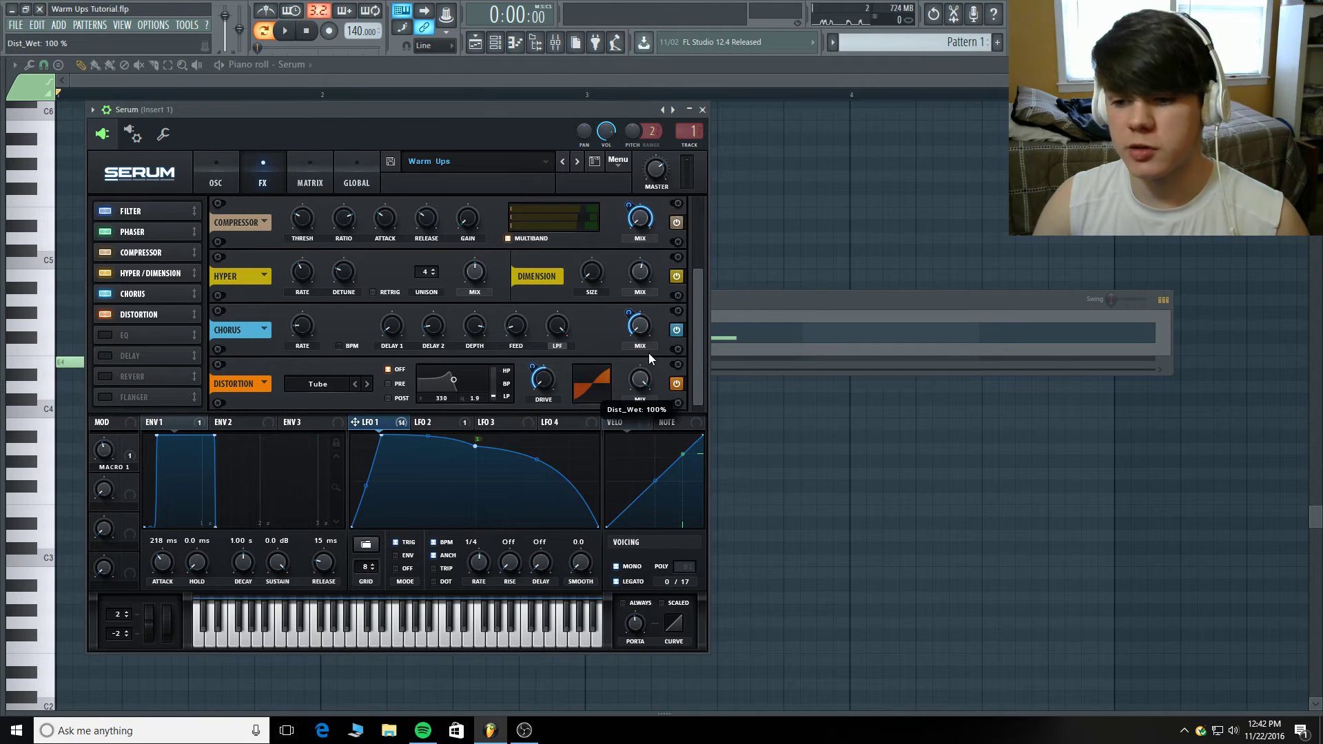
- Switch on the EQ effect, check its LFO 1-modulated low-band frequency, and play the pattern to hear it
left_click(111, 335)
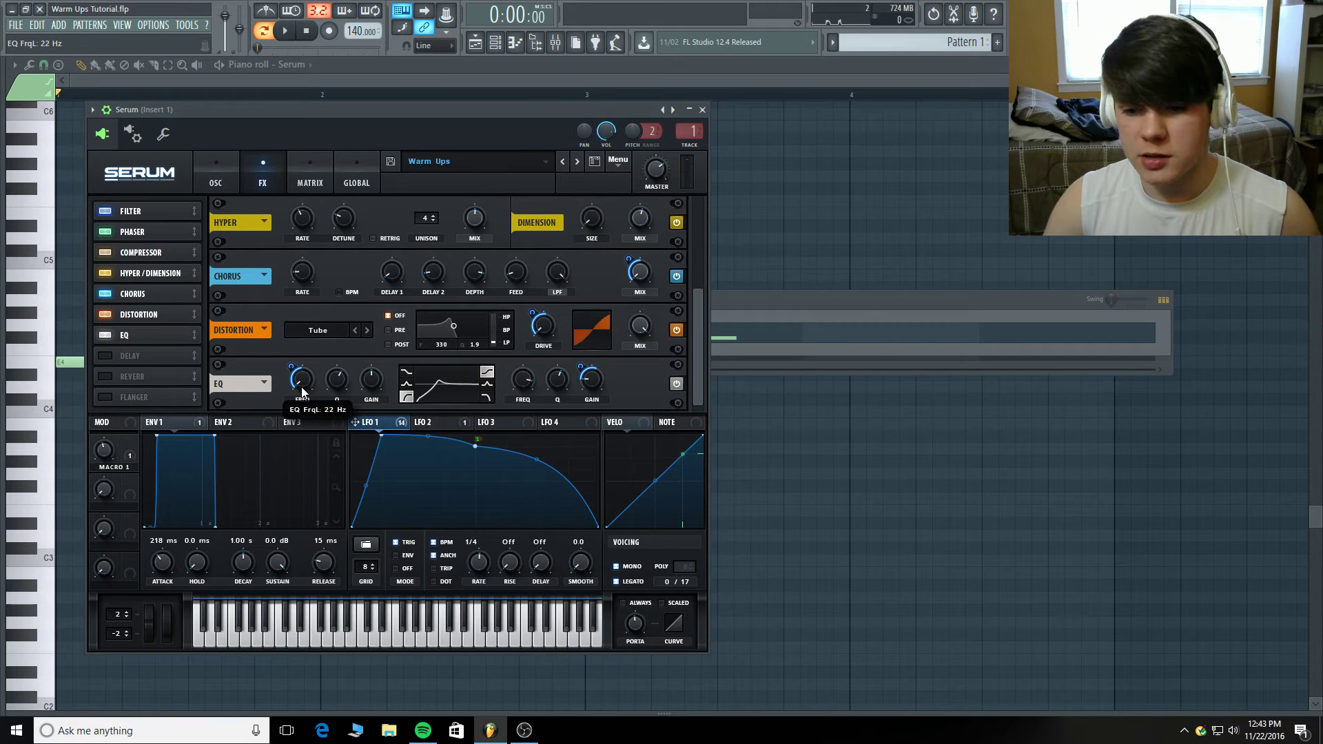
left_click_drag(301, 389, 292, 364)
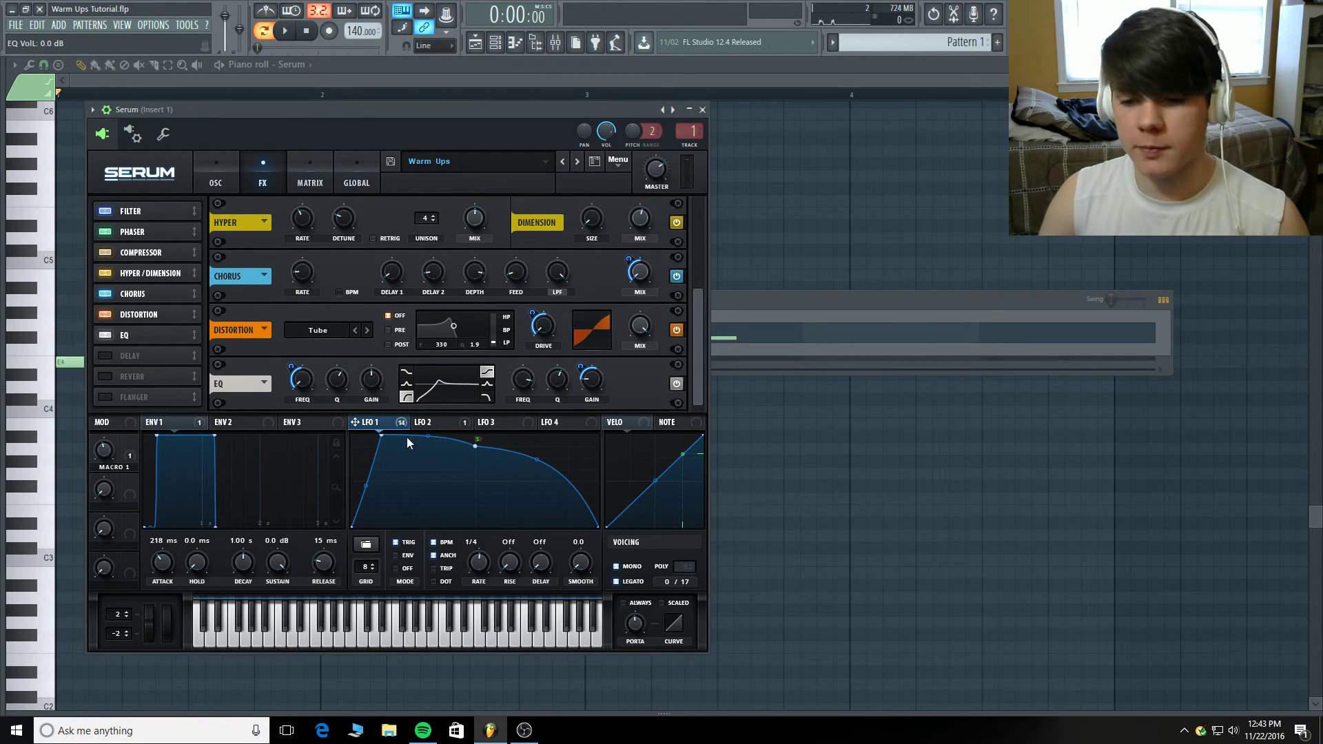
left_click(286, 32)
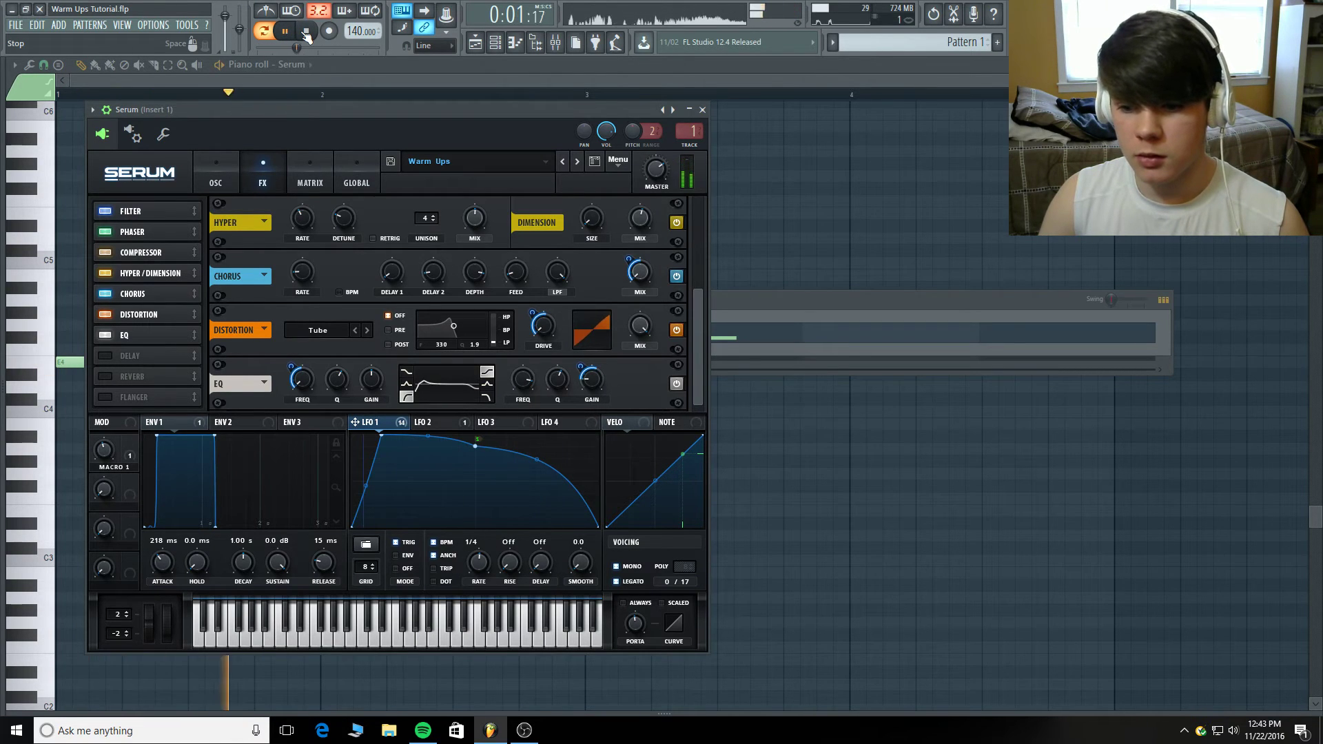
left_click(306, 32)
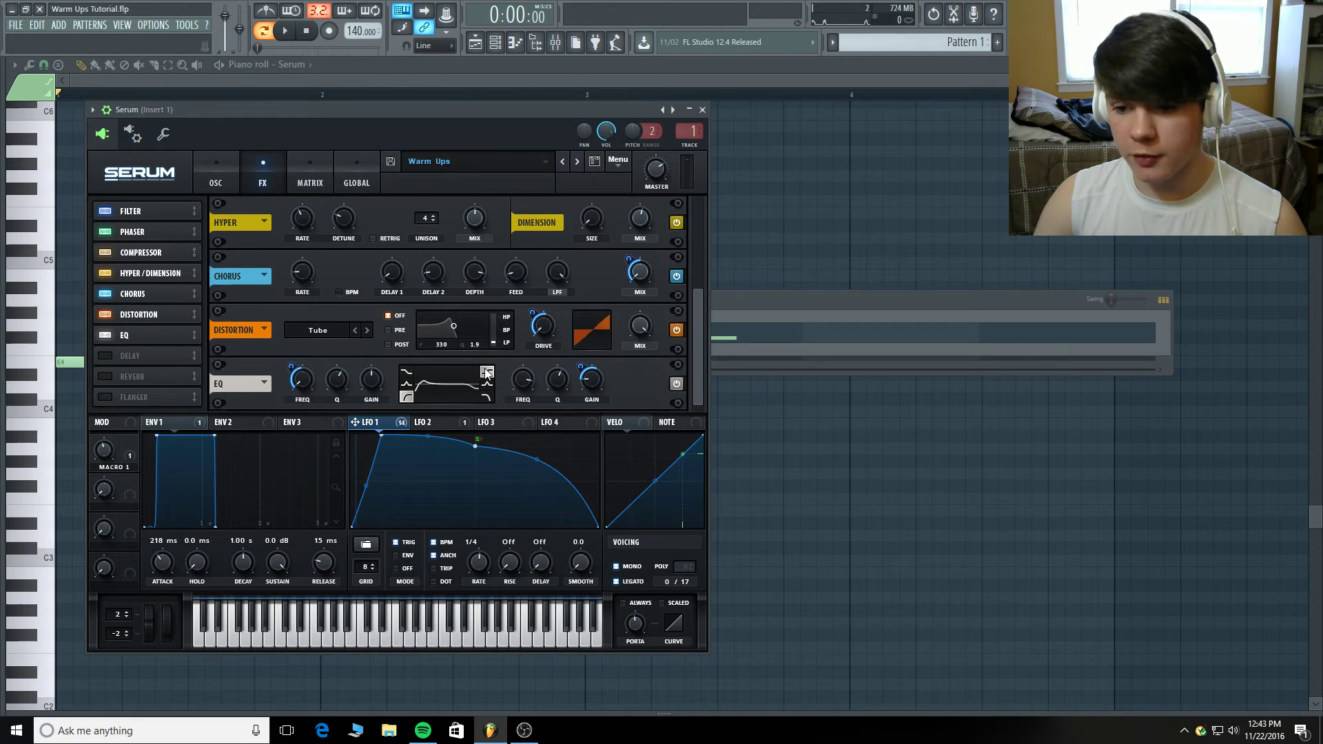
- Examine the EQ's high-band frequency and its LFO 1-modulated gain, playing the pattern to watch the curve move
mouse_move(525, 384)
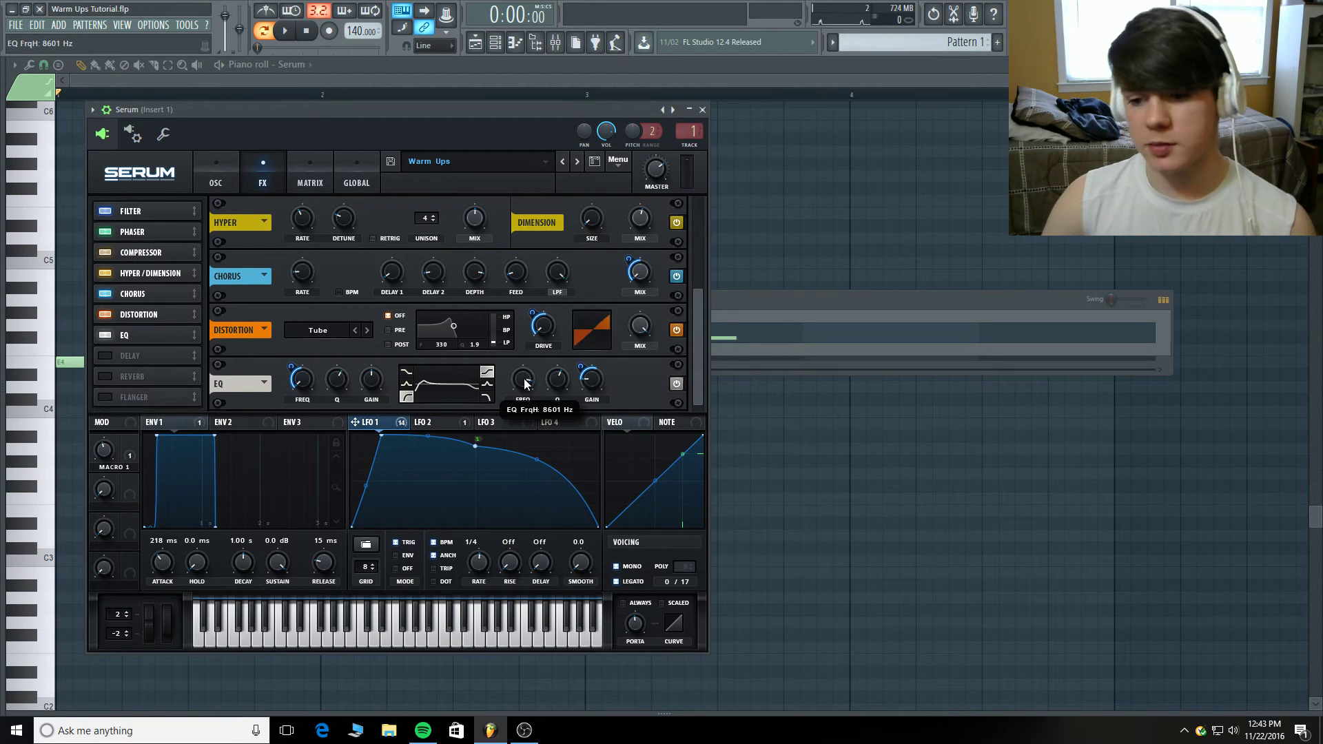
mouse_move(596, 389)
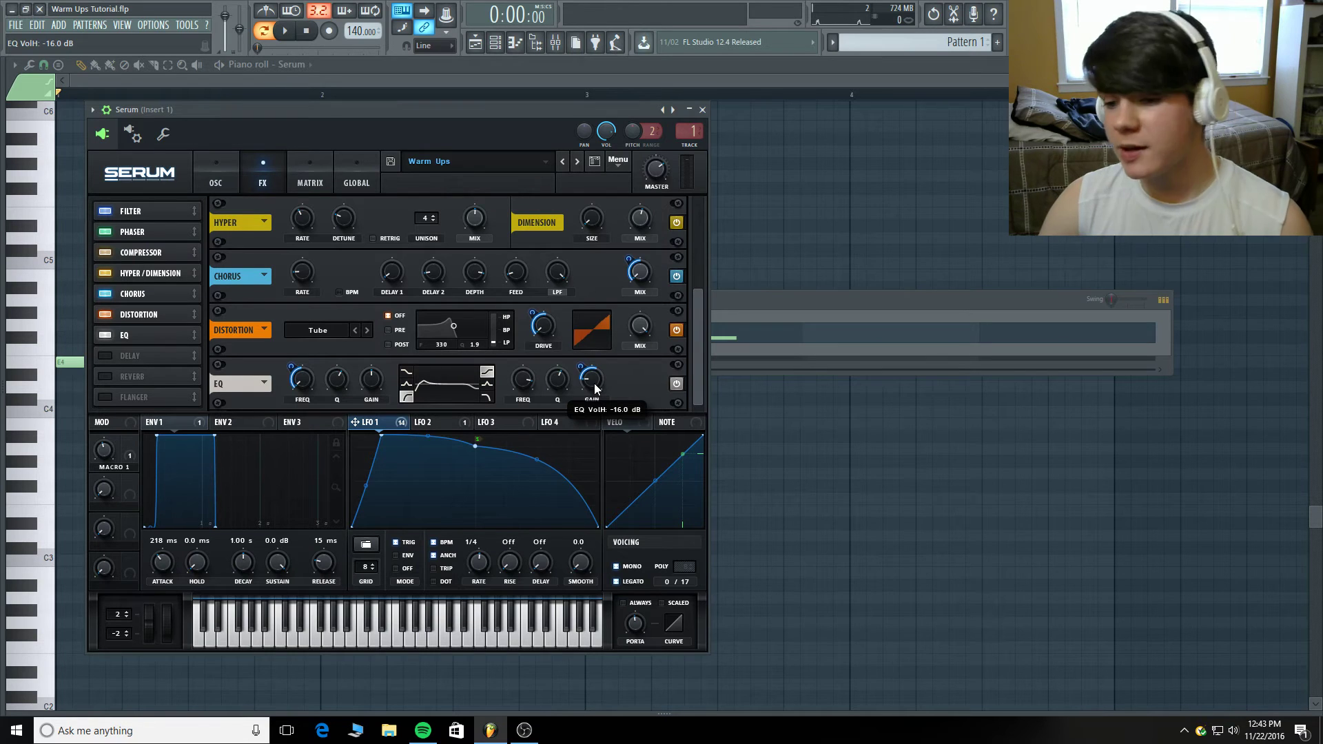
left_click_drag(581, 368, 582, 368)
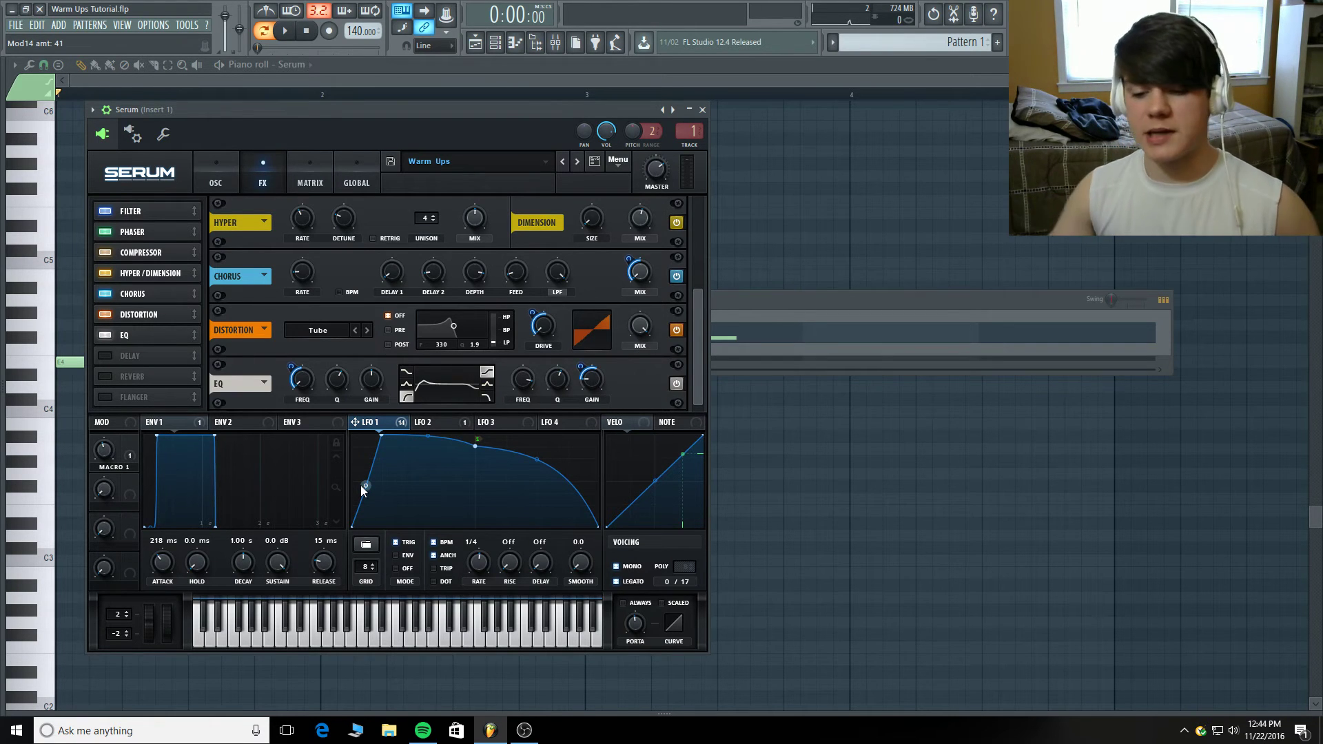
left_click(285, 31)
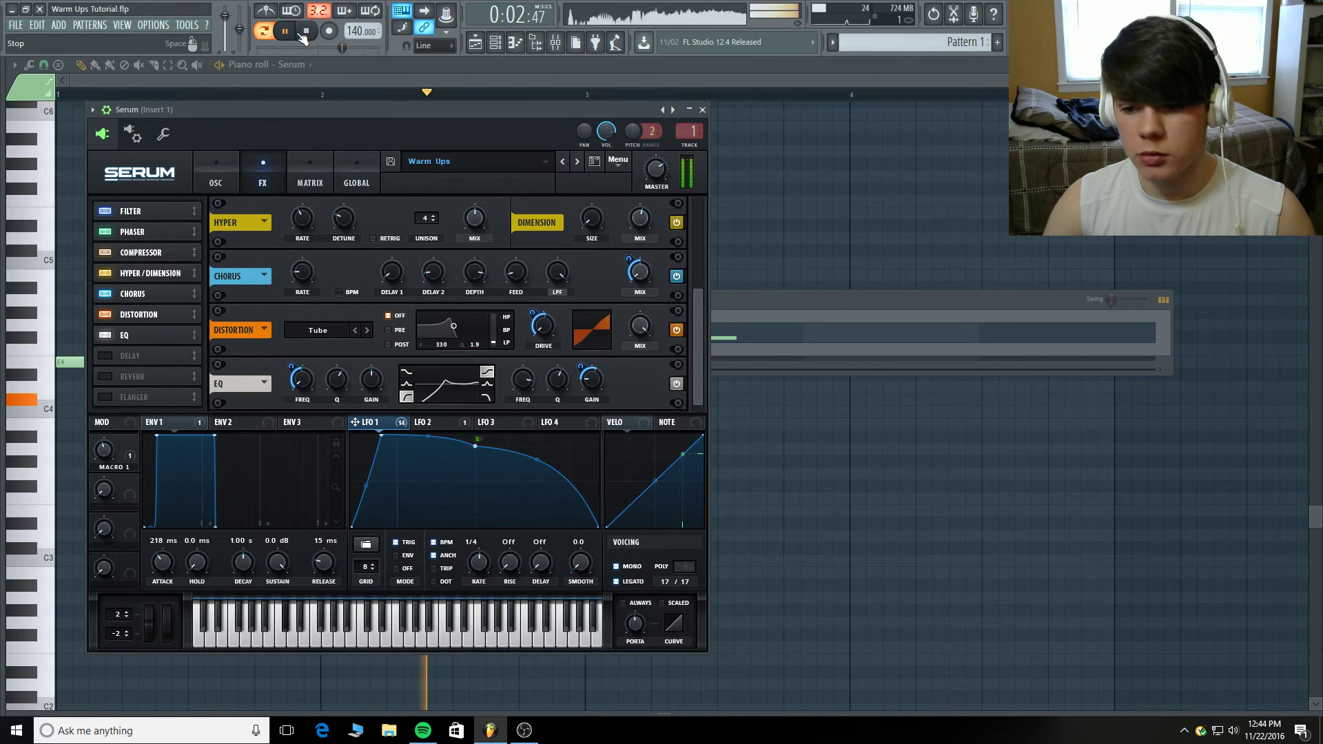
left_click(304, 36)
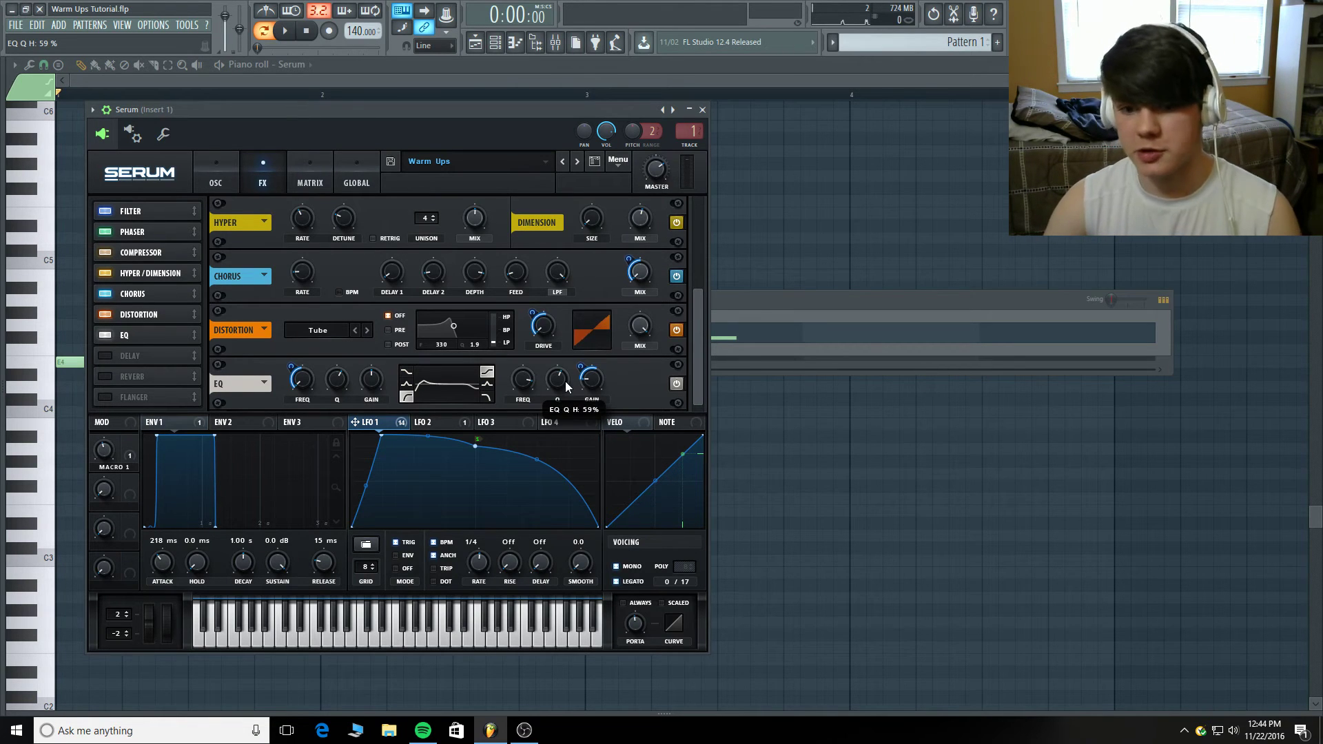
- Switch on the delay effect, check its feedback and modulation sources, and toggle the link between its channel times
left_click(105, 355)
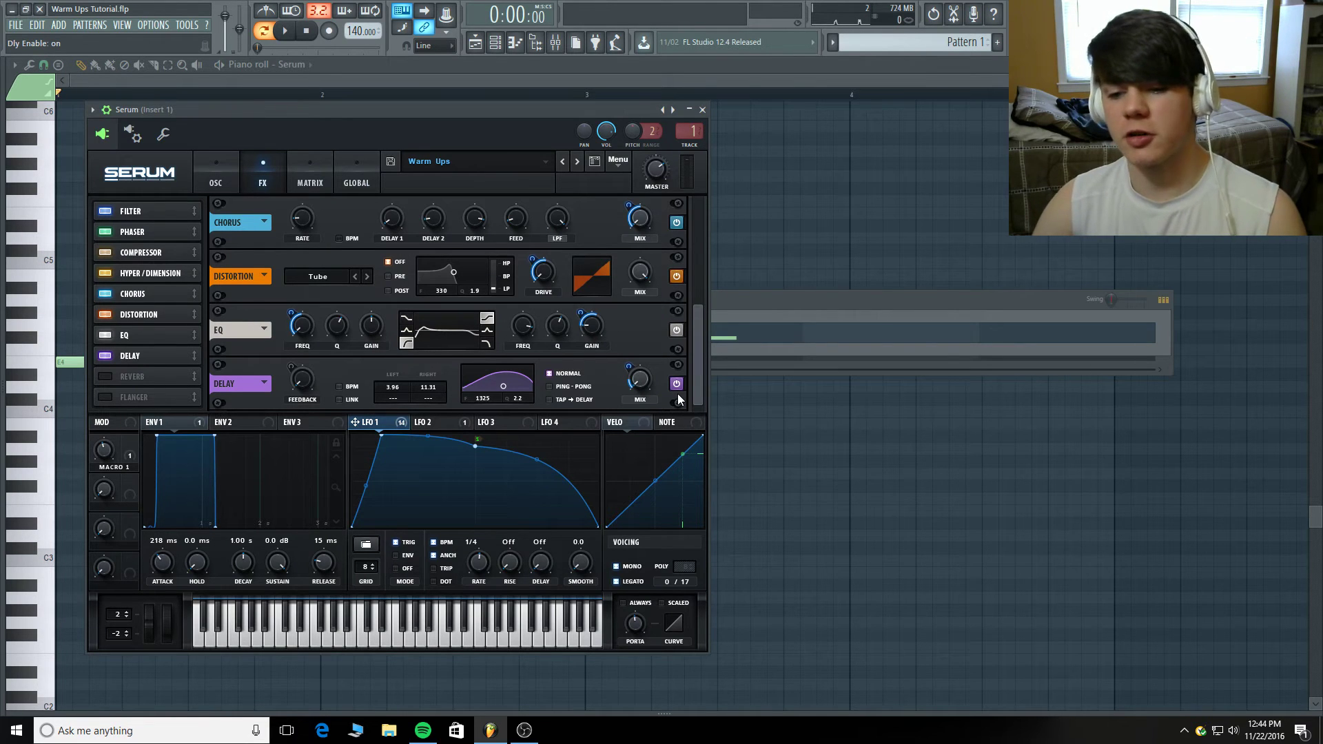
mouse_move(305, 385)
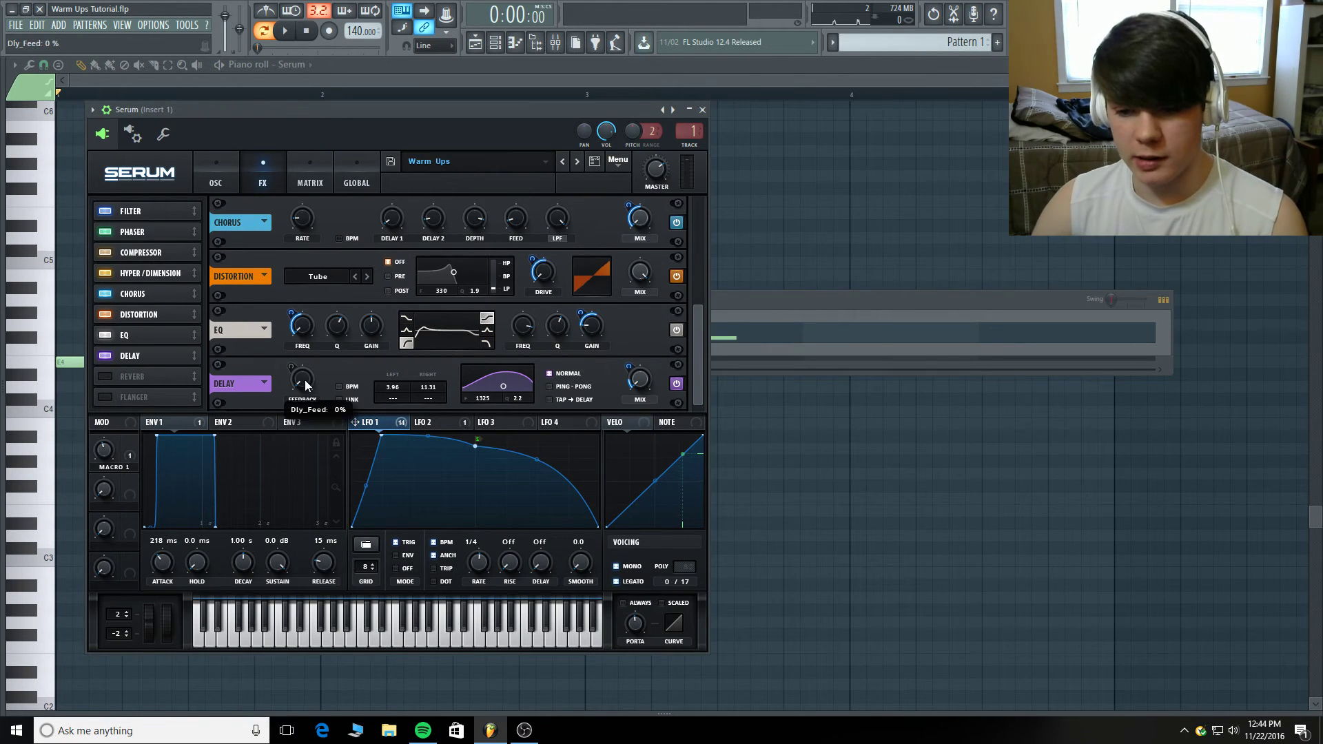
left_click(177, 424)
left_click(380, 423)
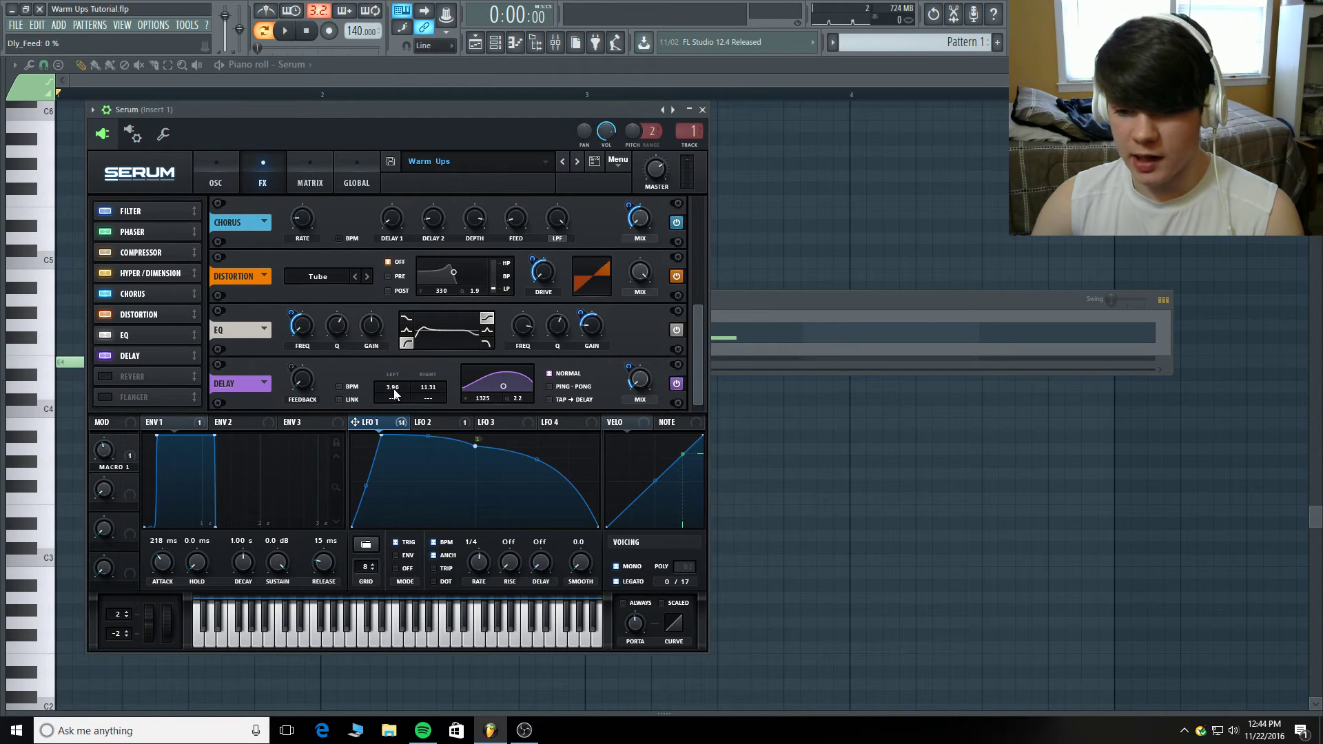
left_click(345, 398)
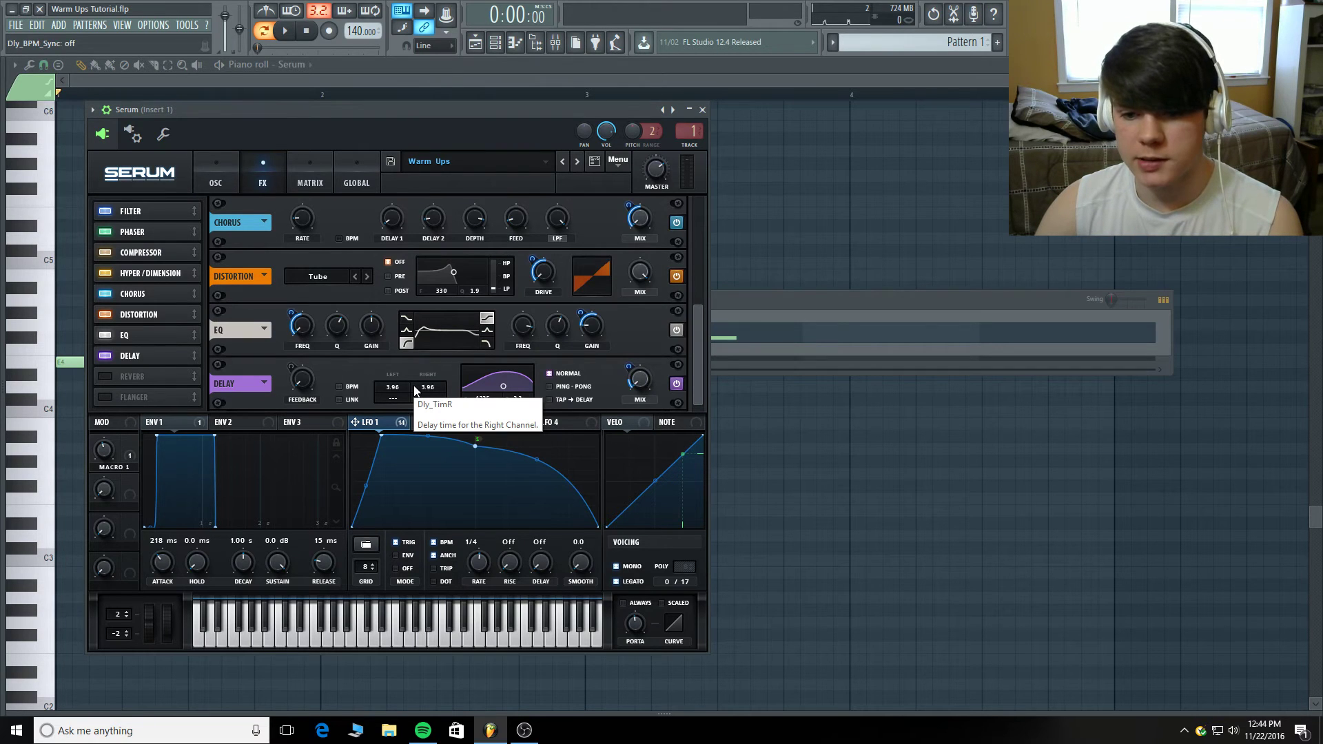
- Reload the Warm Ups preset from My Presets > Basses > Screechy to restore the delay times, and switch the reverb off
left_click(518, 157)
mouse_move(482, 313)
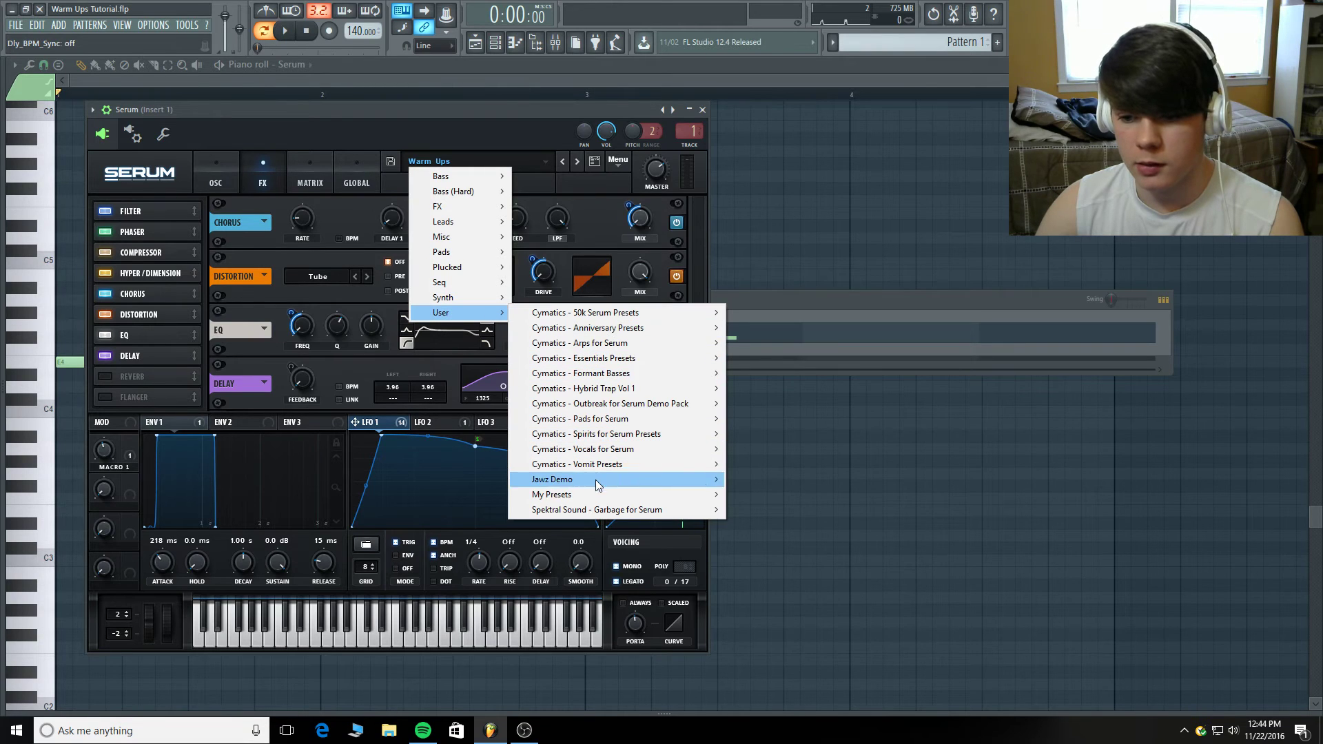
mouse_move(594, 492)
mouse_move(754, 501)
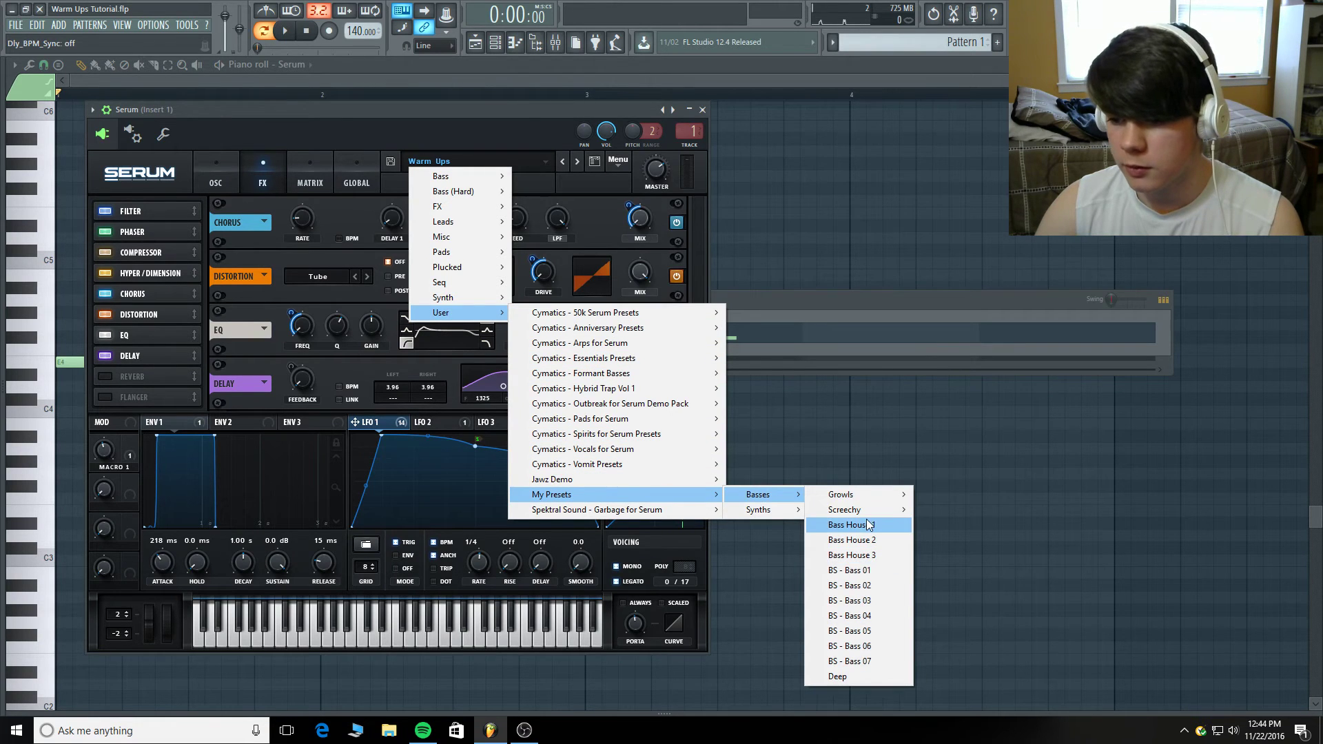
mouse_move(844, 510)
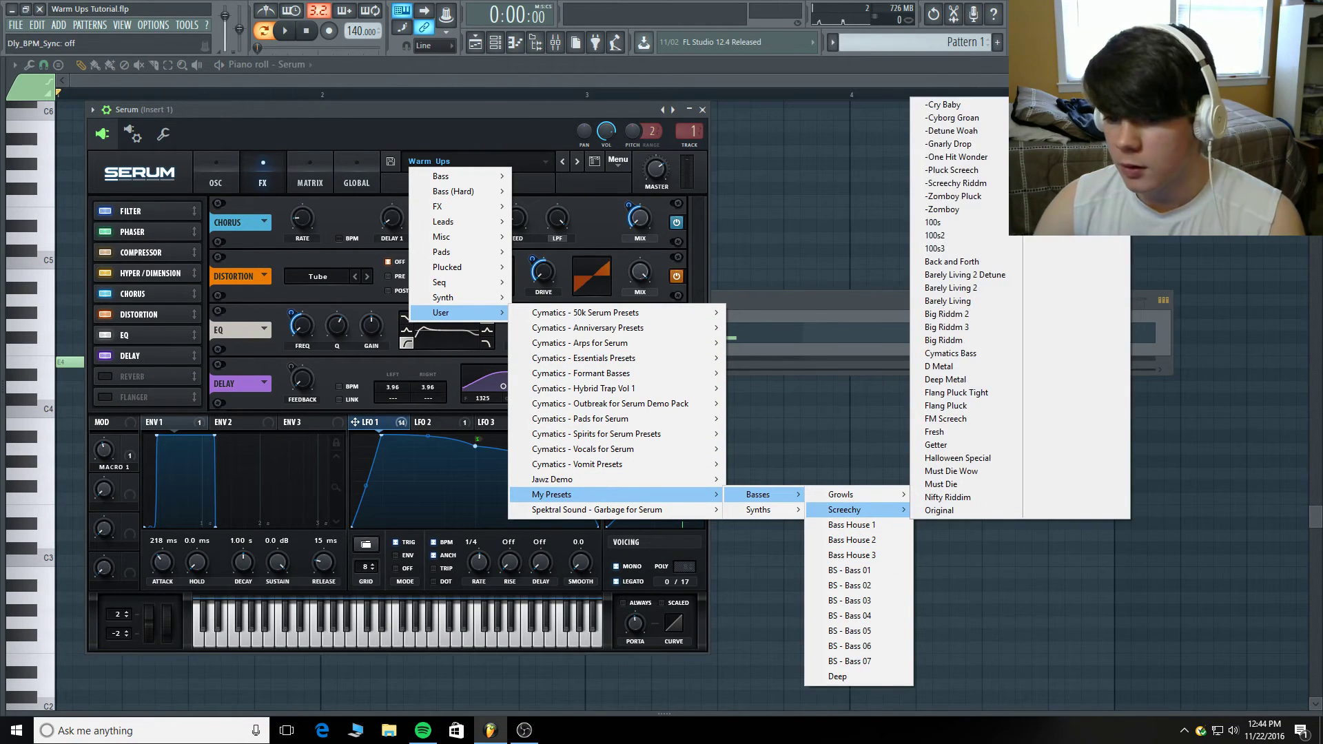
left_click(1101, 180)
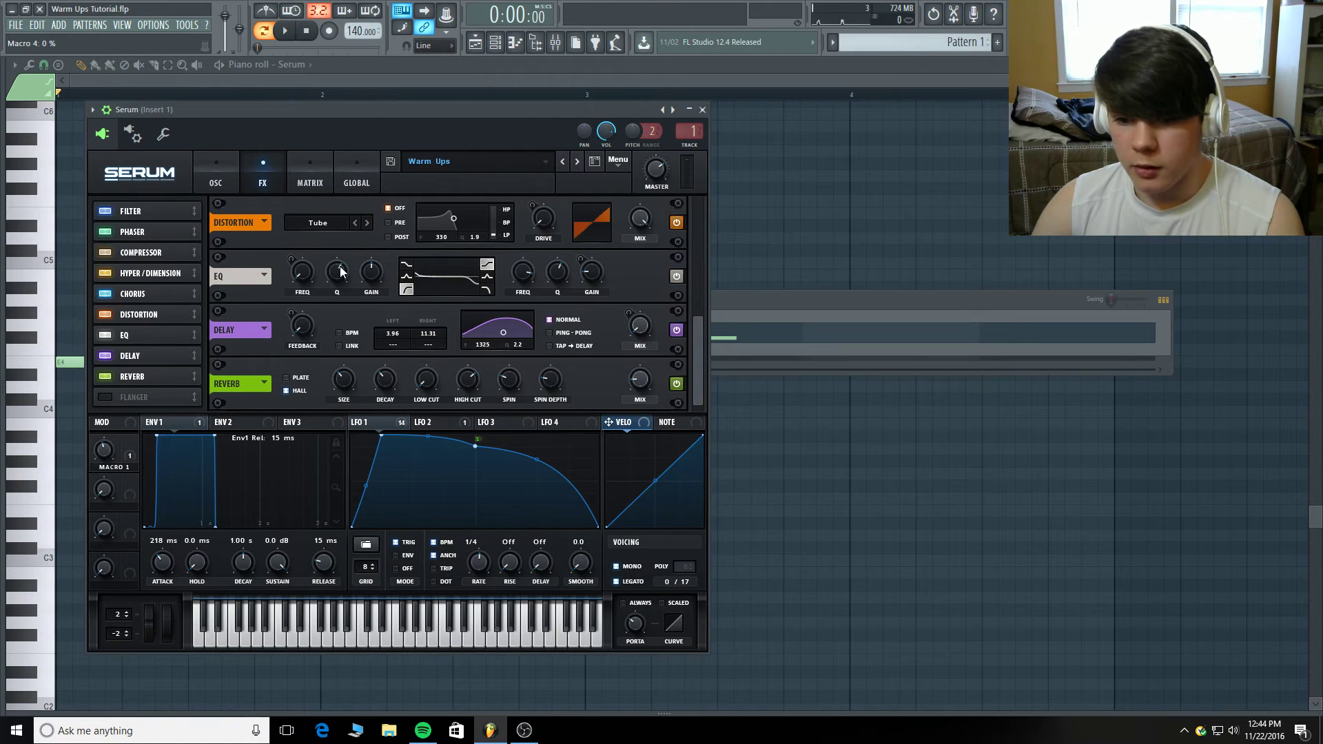
left_click(109, 379)
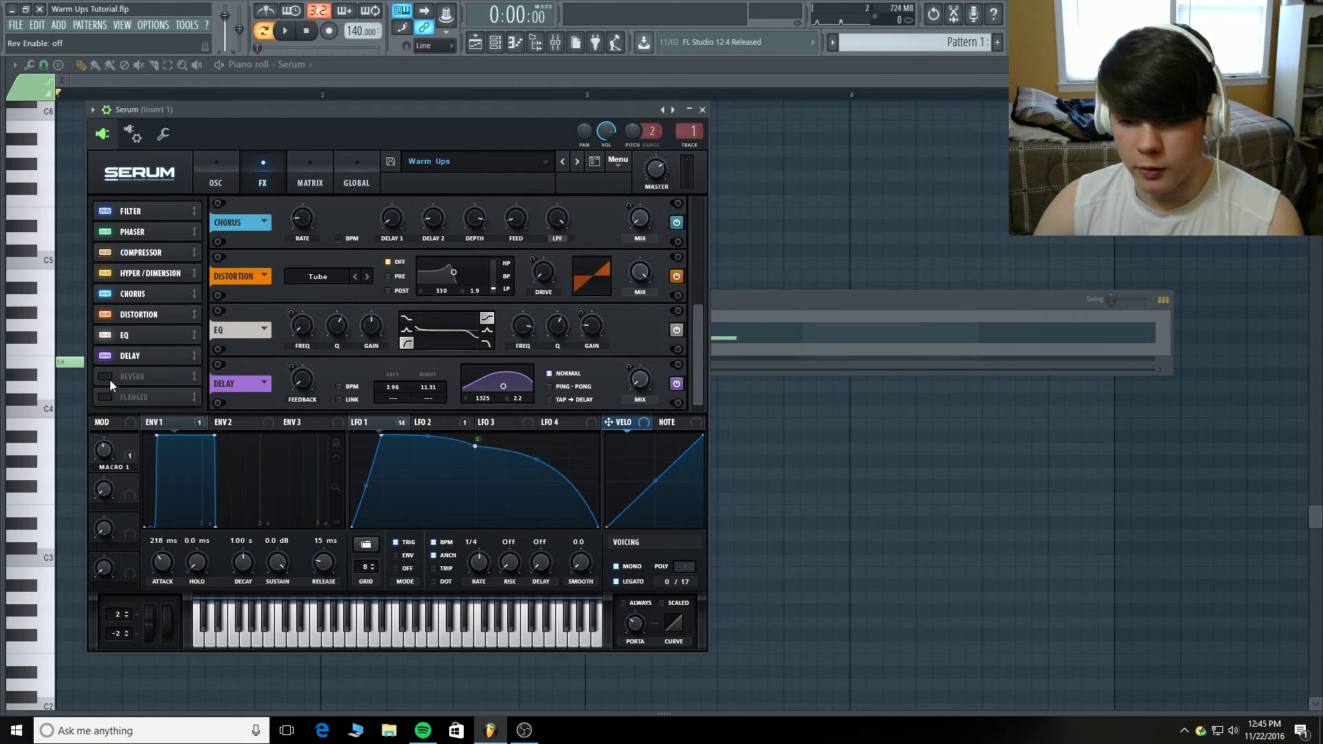
- Play the pattern with the delay active, and adjust the delay filter to a frequency of 1164 and a bandwidth of 2.0
left_click(285, 30)
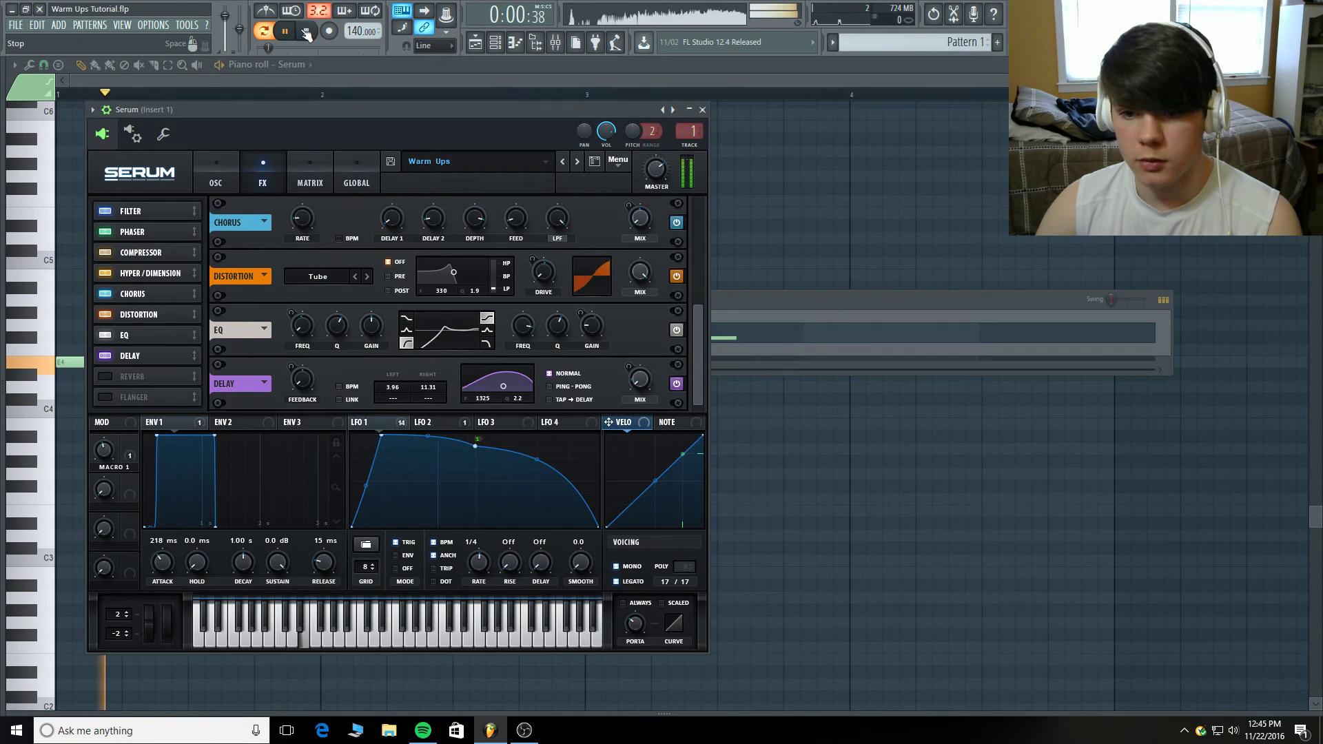
left_click(307, 32)
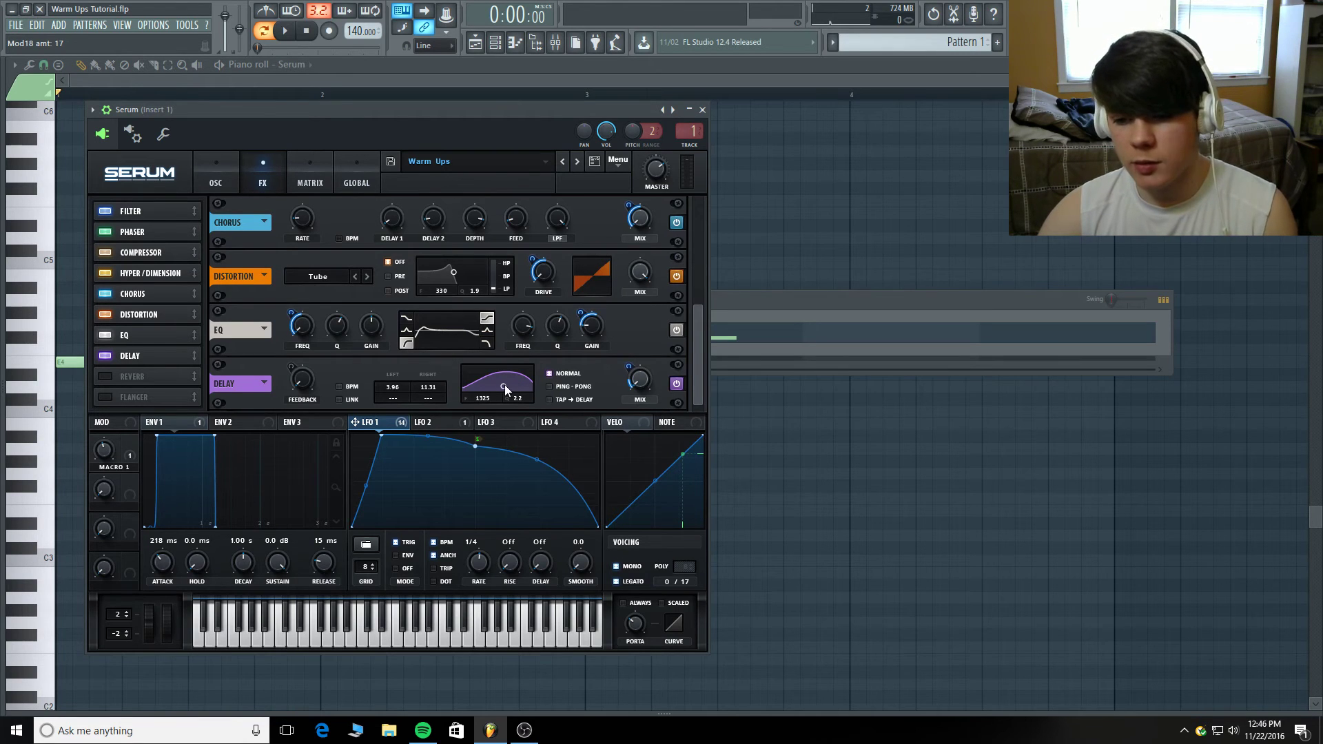
scroll(504, 384, "up", 3)
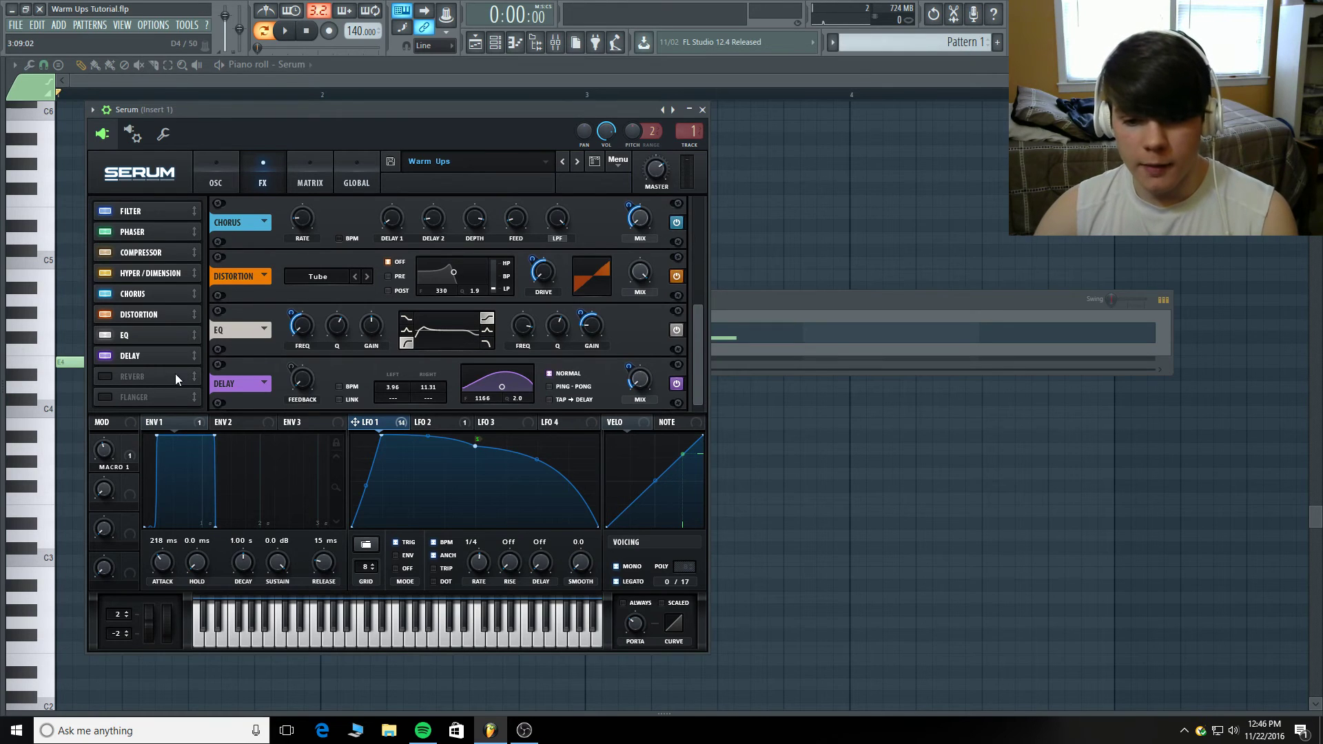
- Switch on the reverb effect in Hall mode and play the pattern to hear it
left_click(105, 377)
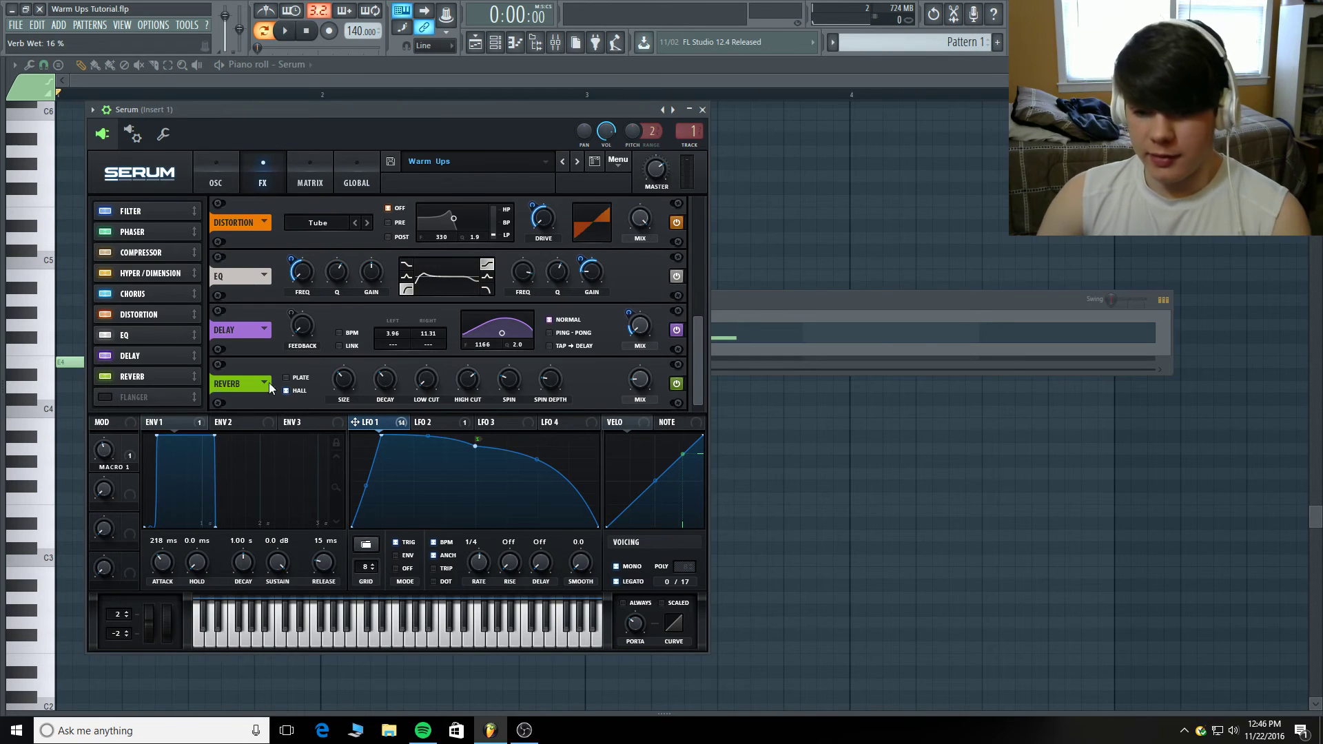
left_click(289, 31)
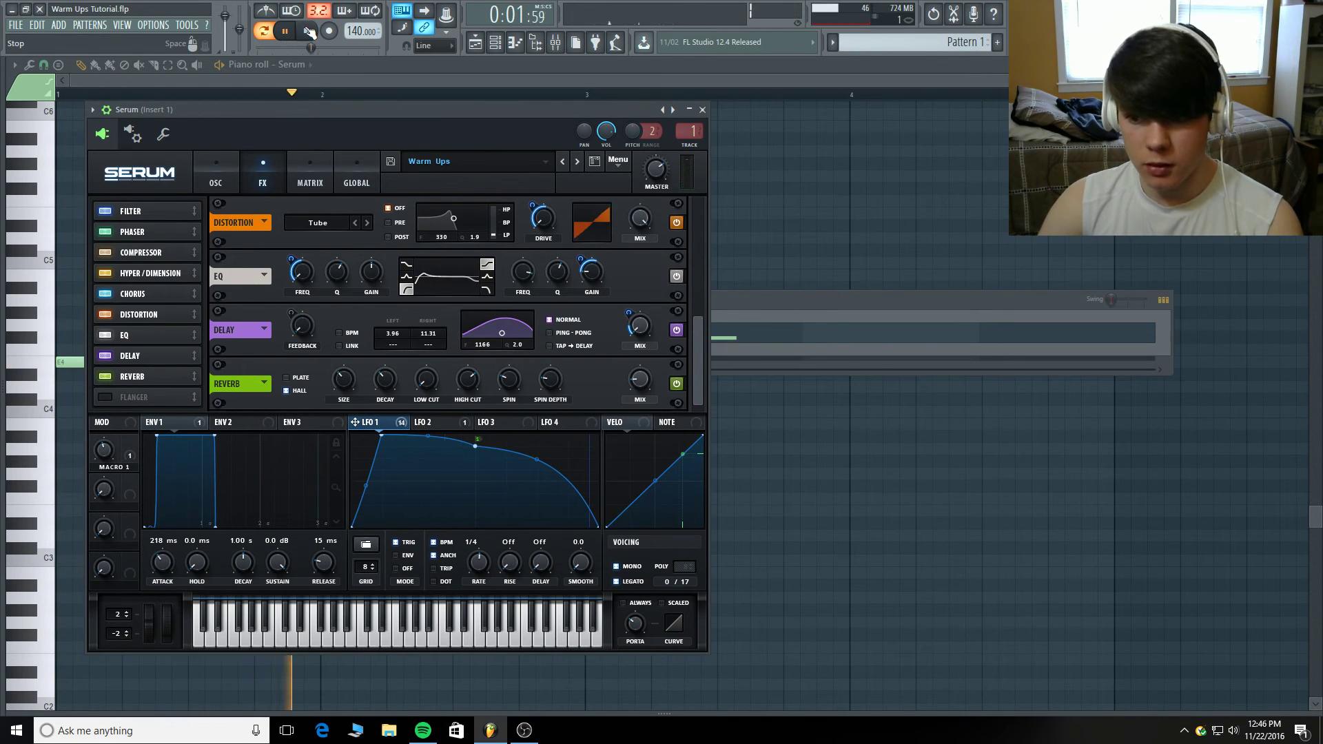
left_click(309, 31)
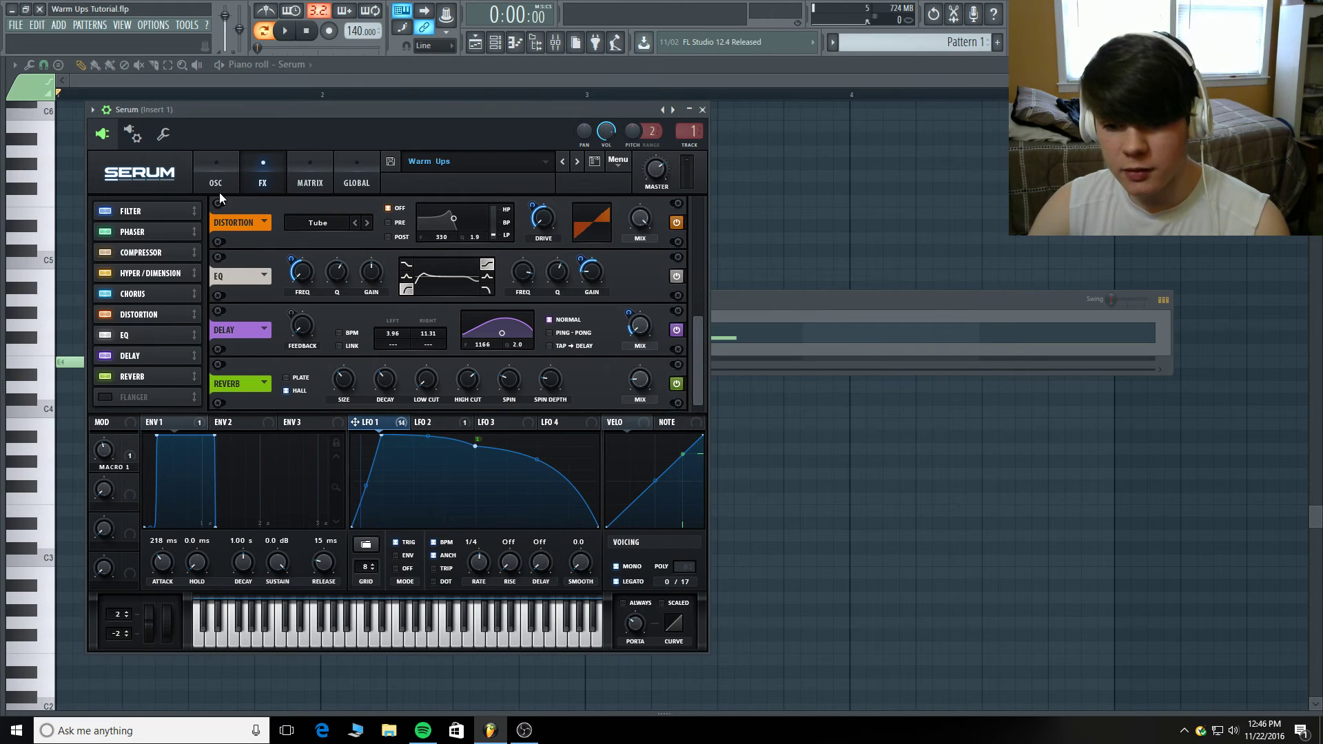
- Show the Envelope 1 modulation, return to the oscillator page, and play the pattern with all effects
left_click(180, 422)
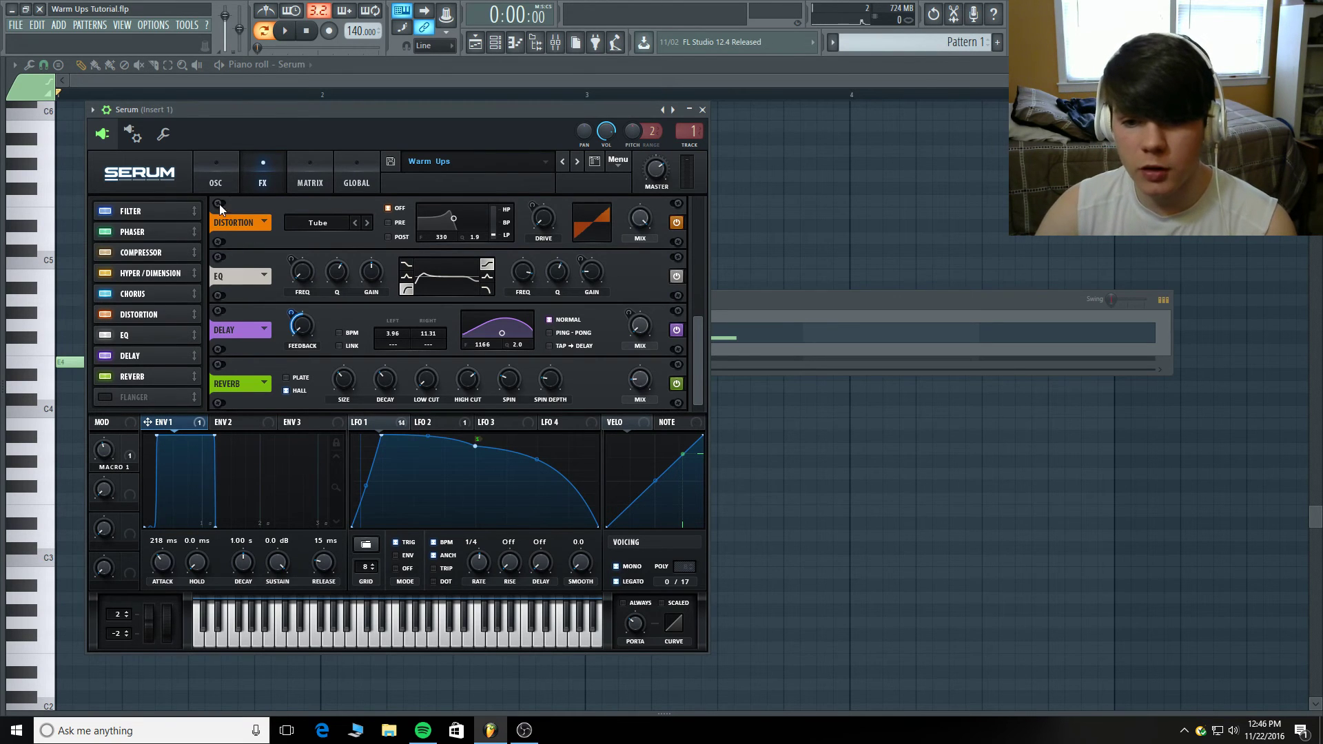
left_click(216, 169)
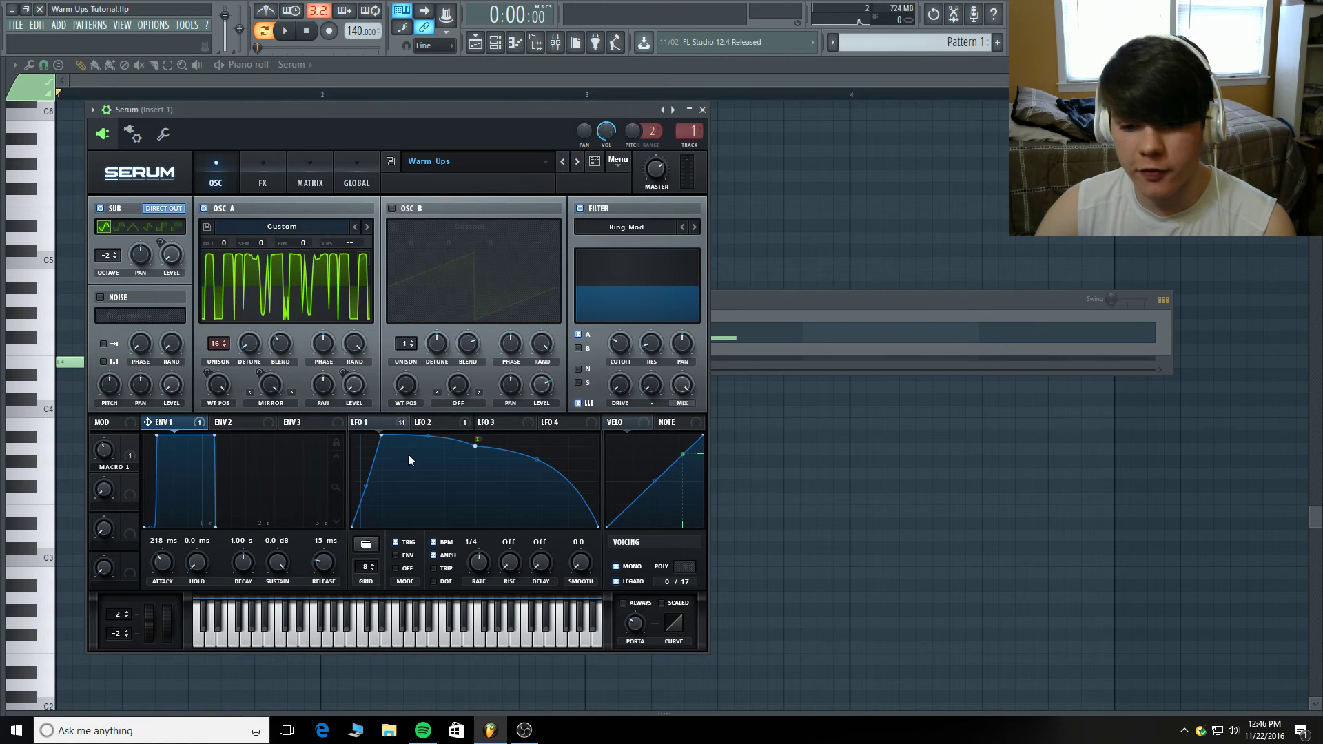
key("space")
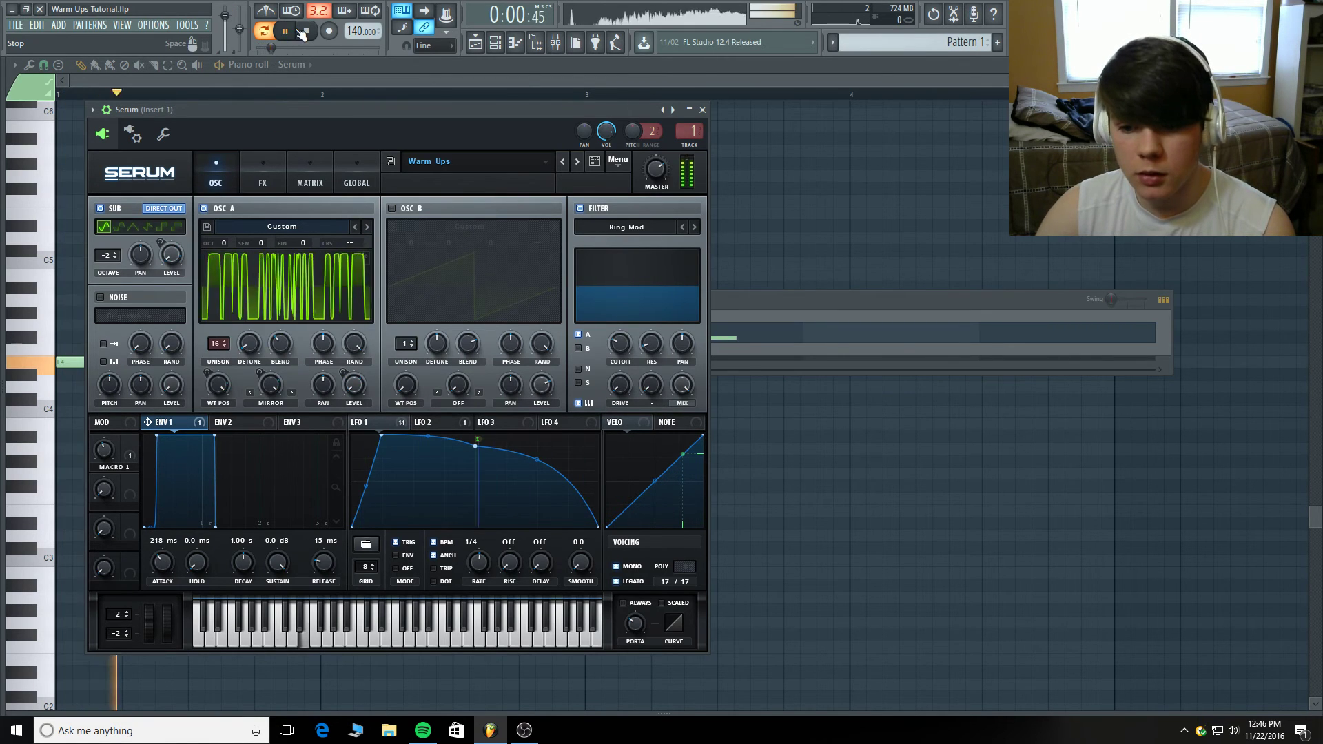
- Stop playback, set Envelope 1's attack curve to 100%, and sound a note on Serum's keyboard
left_click(307, 32)
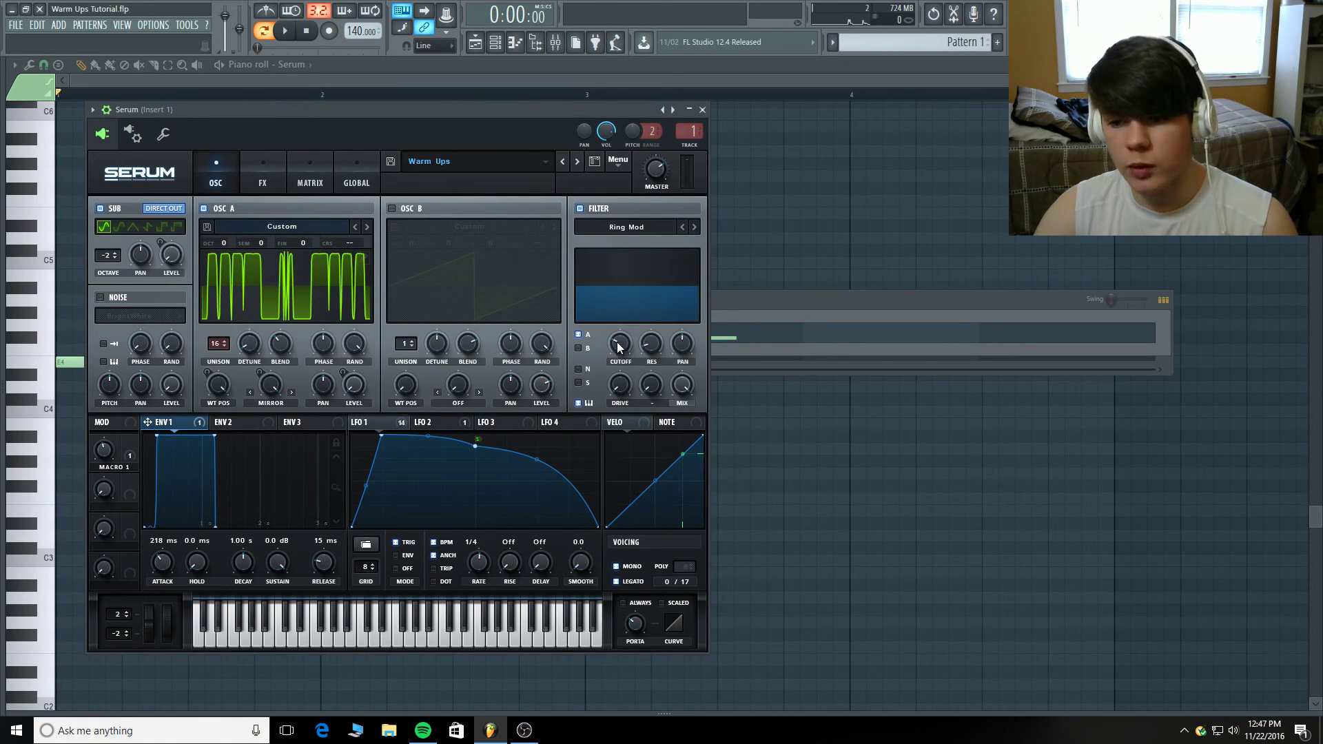
mouse_move(618, 347)
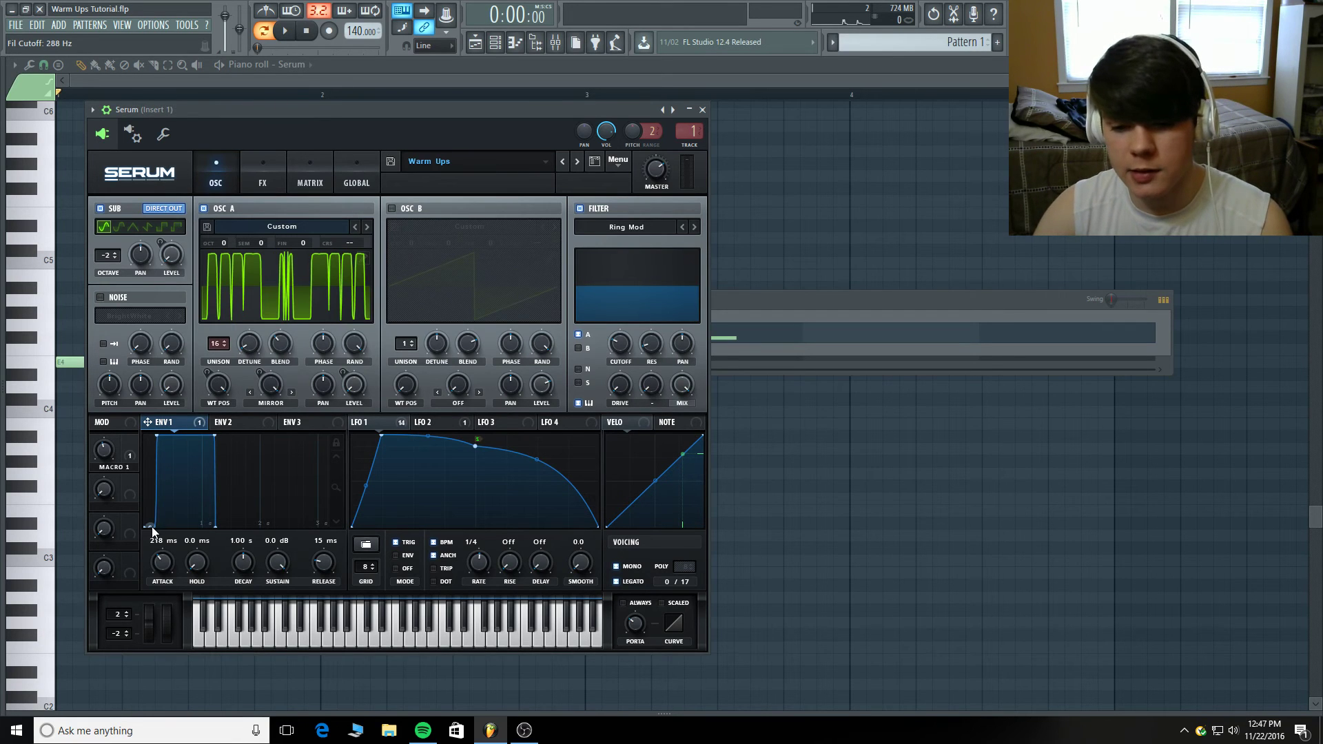
left_click_drag(151, 526, 131, 441)
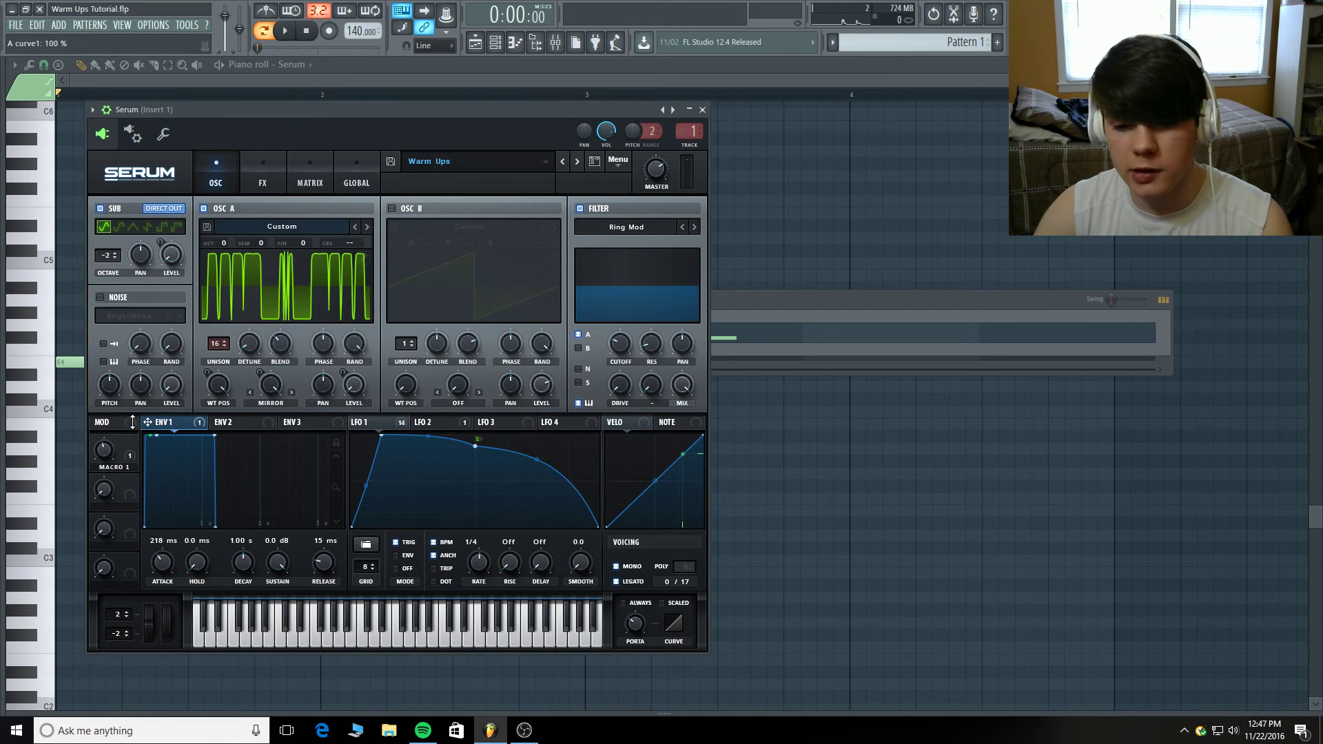
left_click(306, 641)
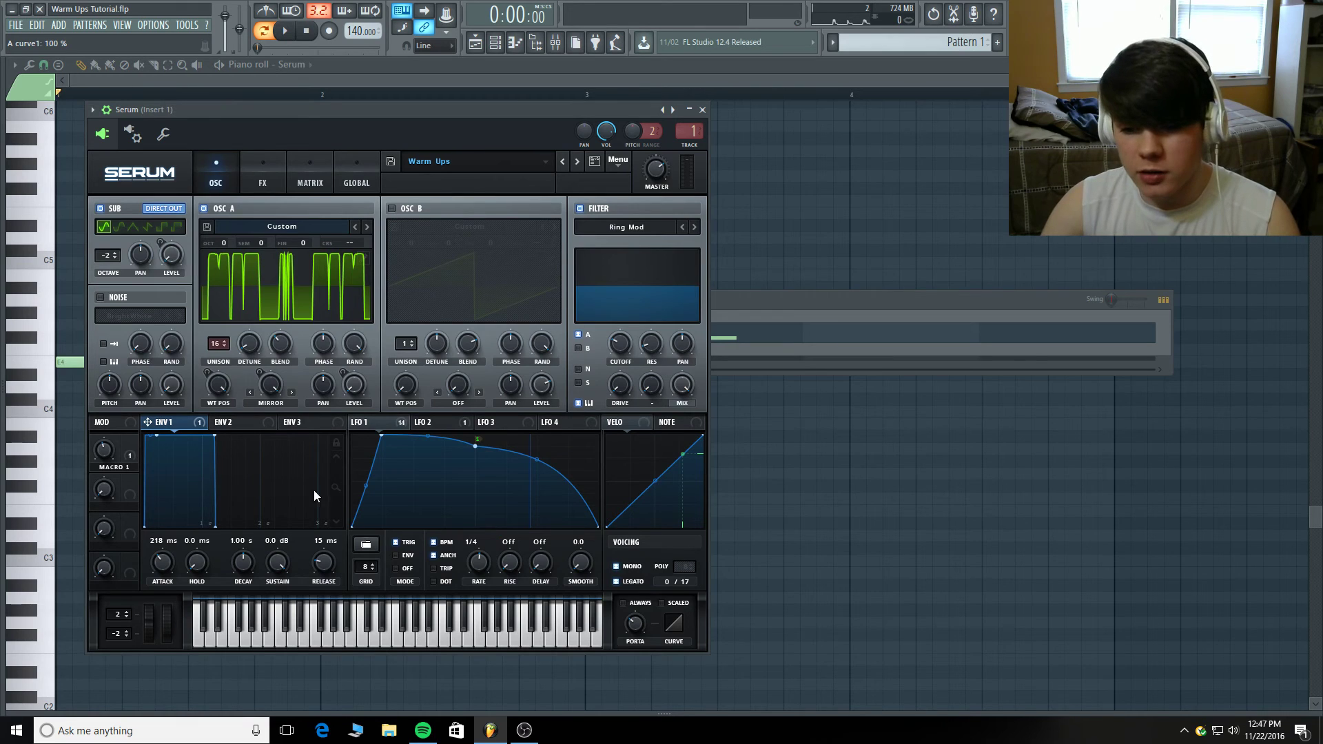
- Remove LFO 1's start point and play the pattern twice to hear it
right_click(477, 441)
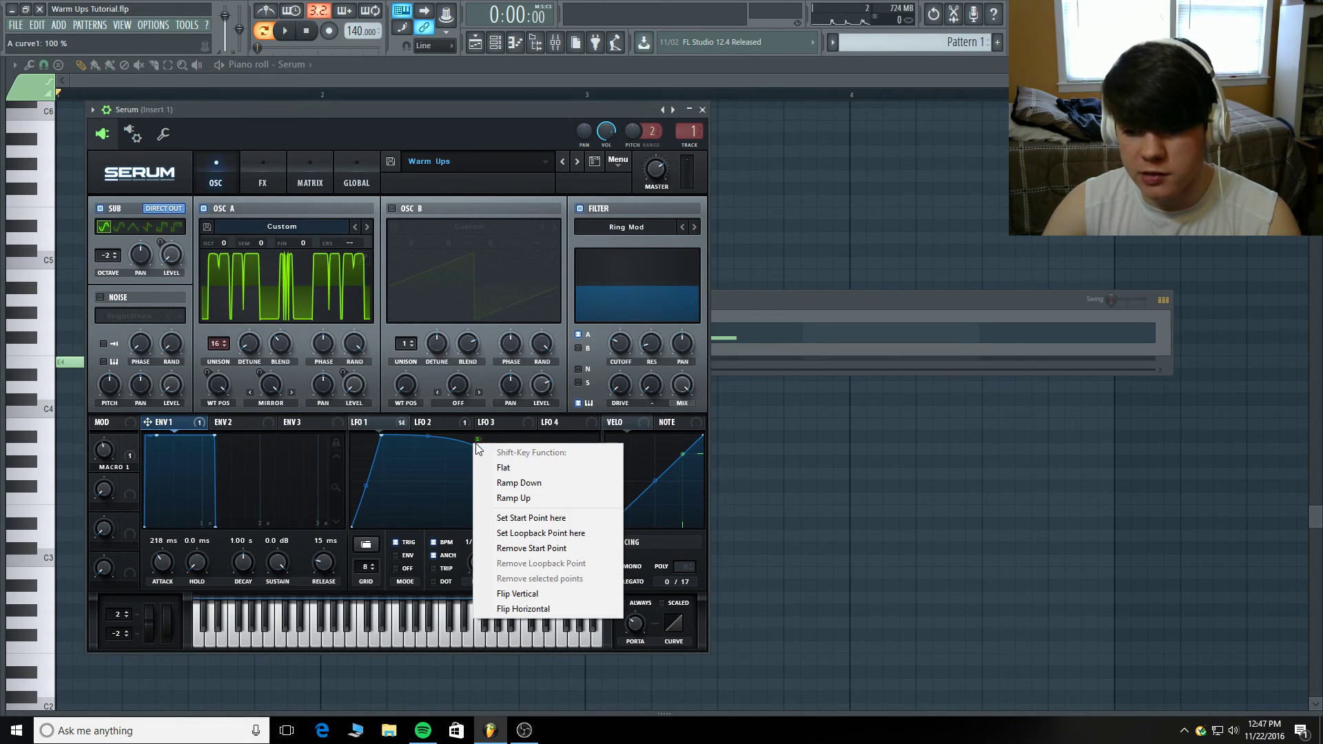
left_click(545, 547)
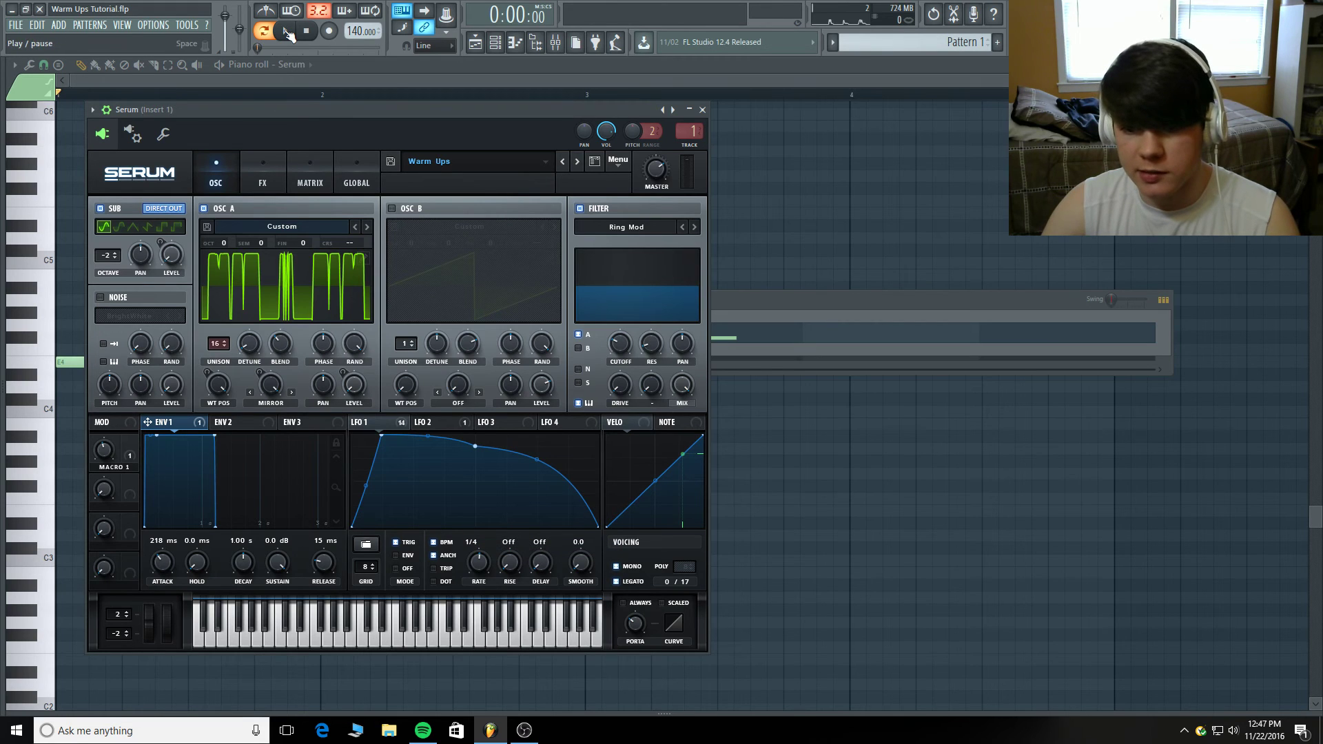
left_click(285, 30)
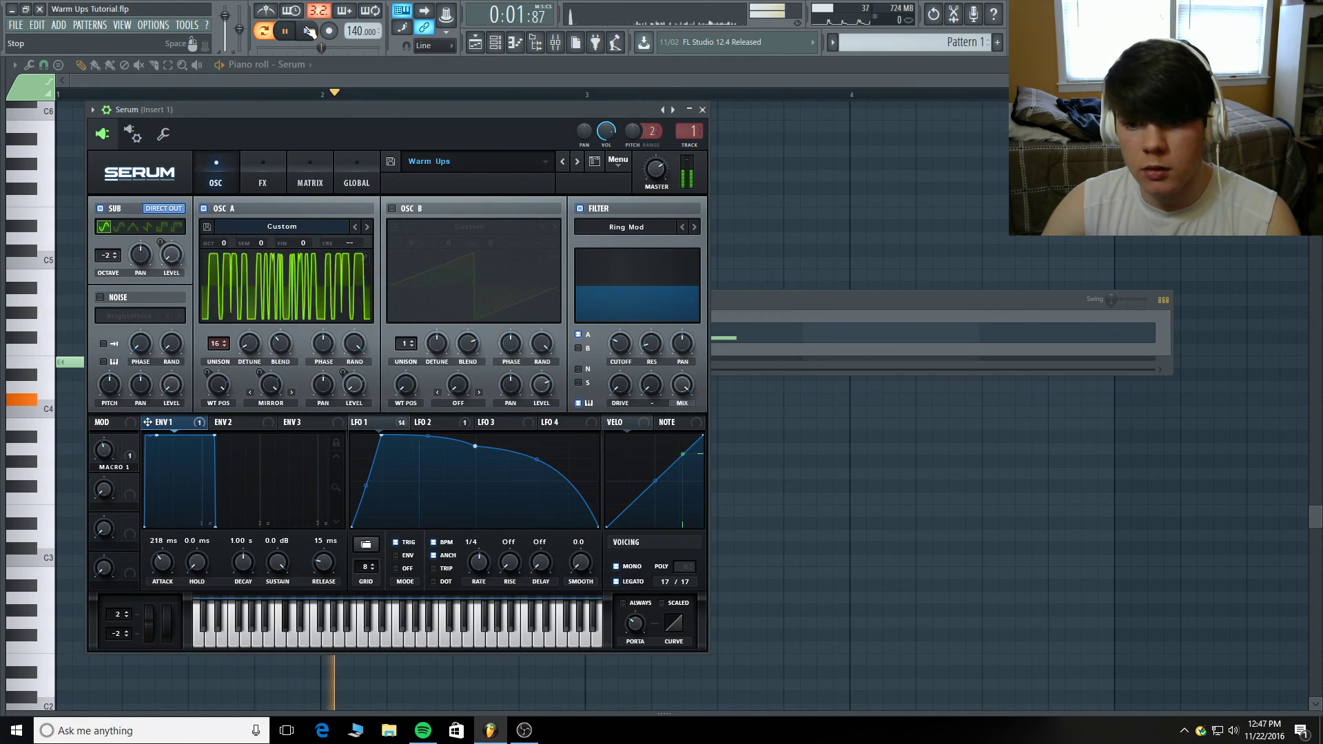
left_click(309, 30)
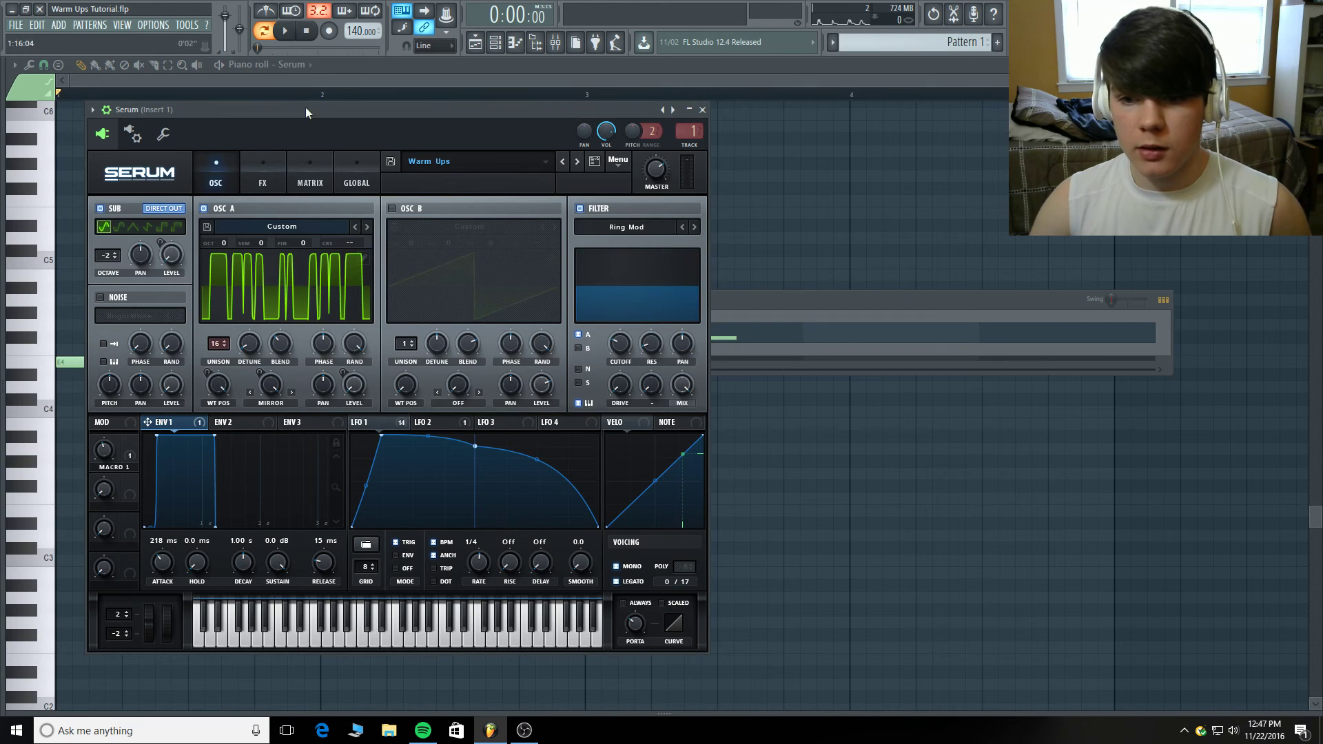
left_click(288, 32)
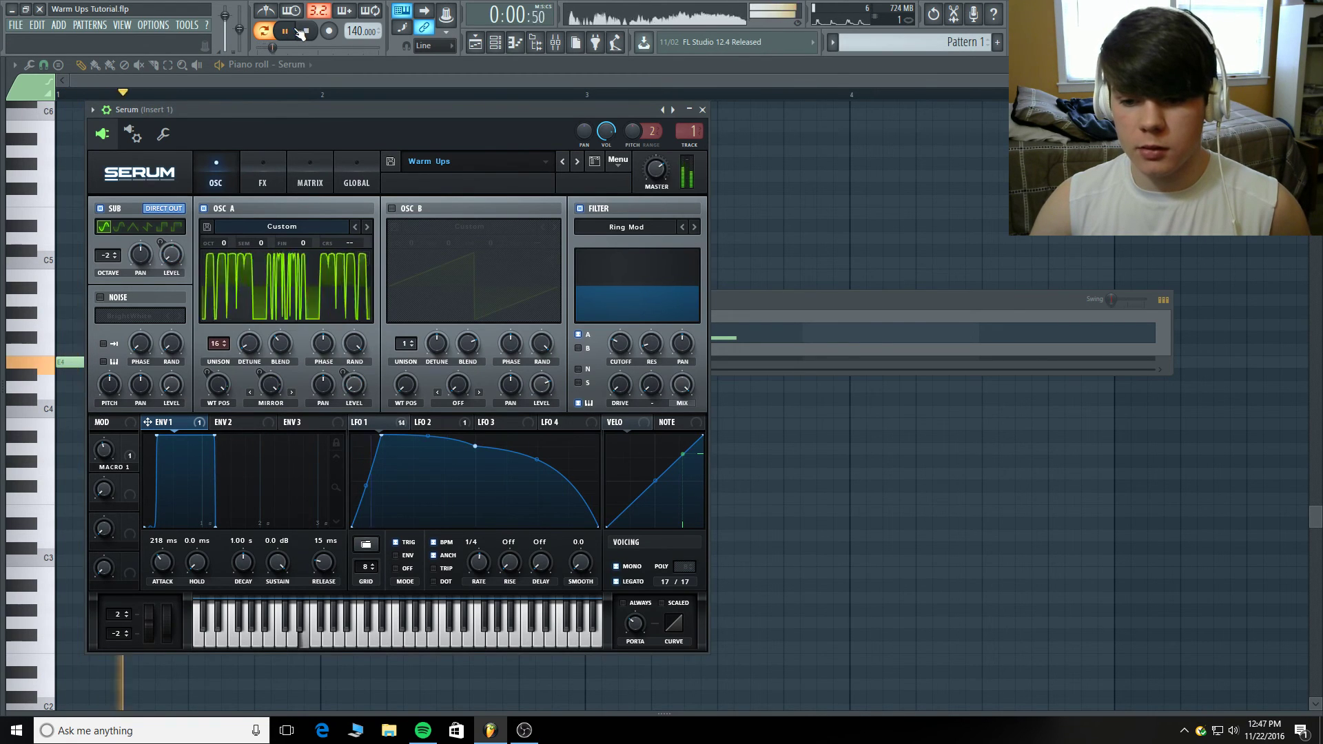
left_click(308, 31)
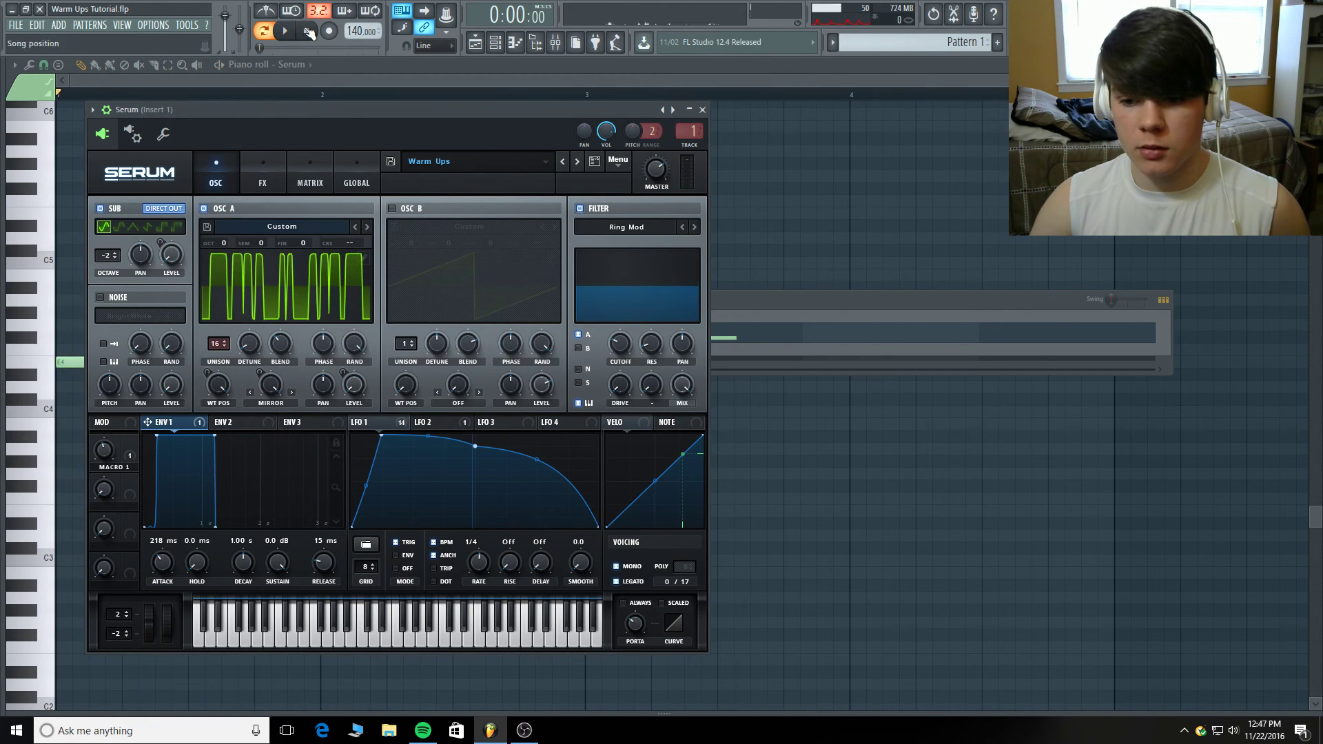
- Set LFO 1's start point at the middle point of its curve and play the pattern
right_click(474, 445)
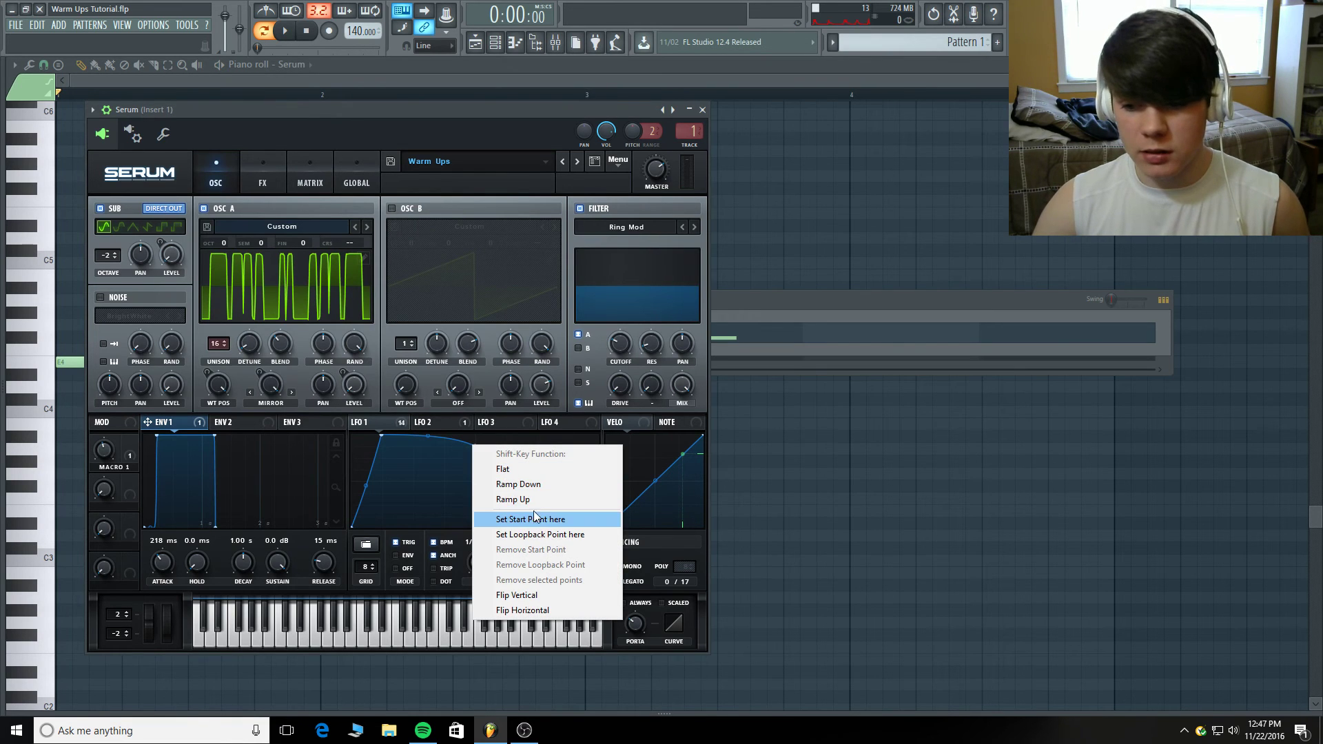
left_click(572, 520)
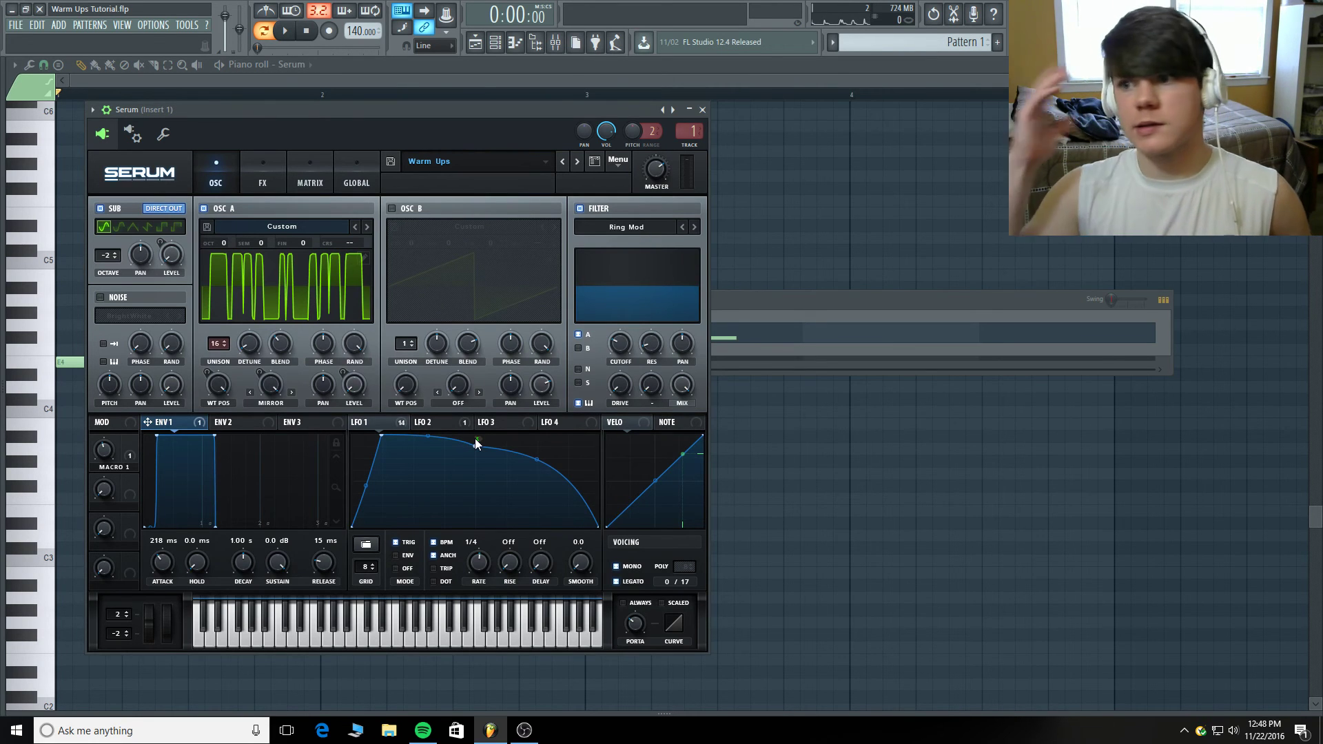
left_click_drag(476, 441, 475, 446)
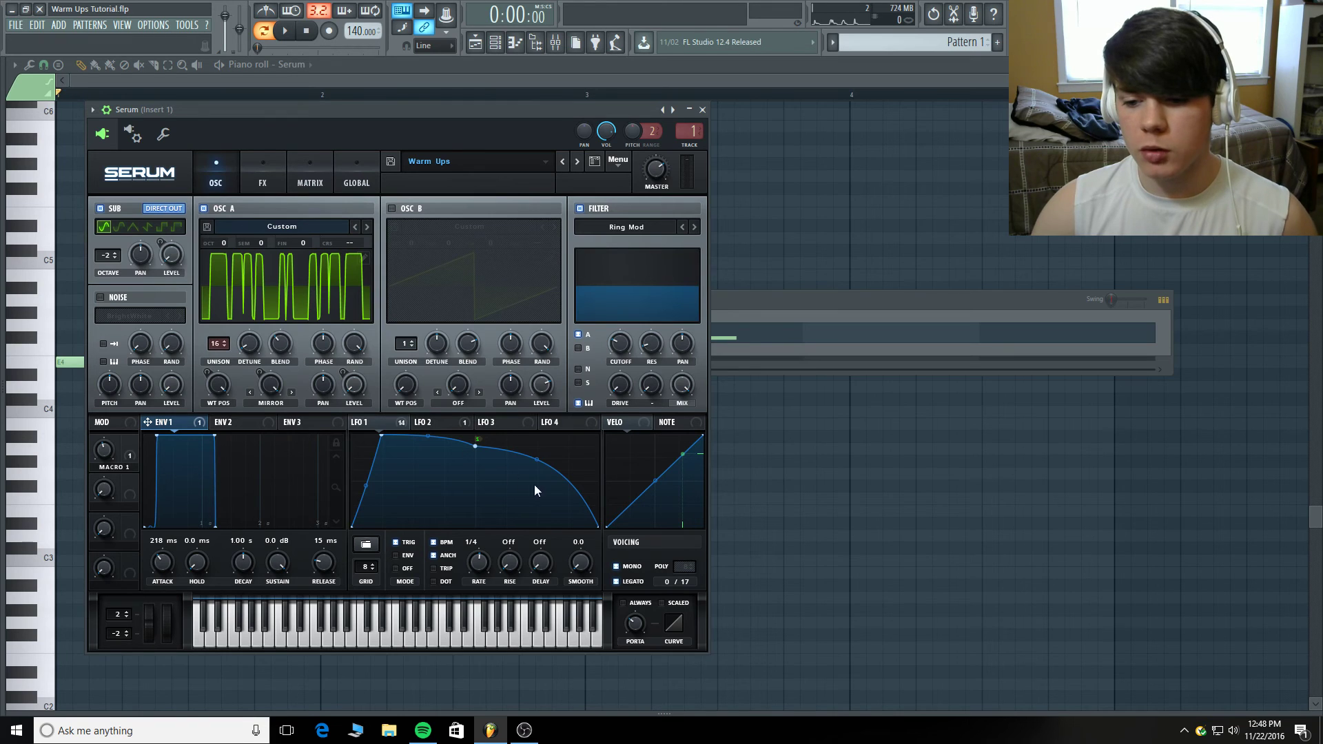
right_click(367, 438)
key("Escape")
left_click(288, 31)
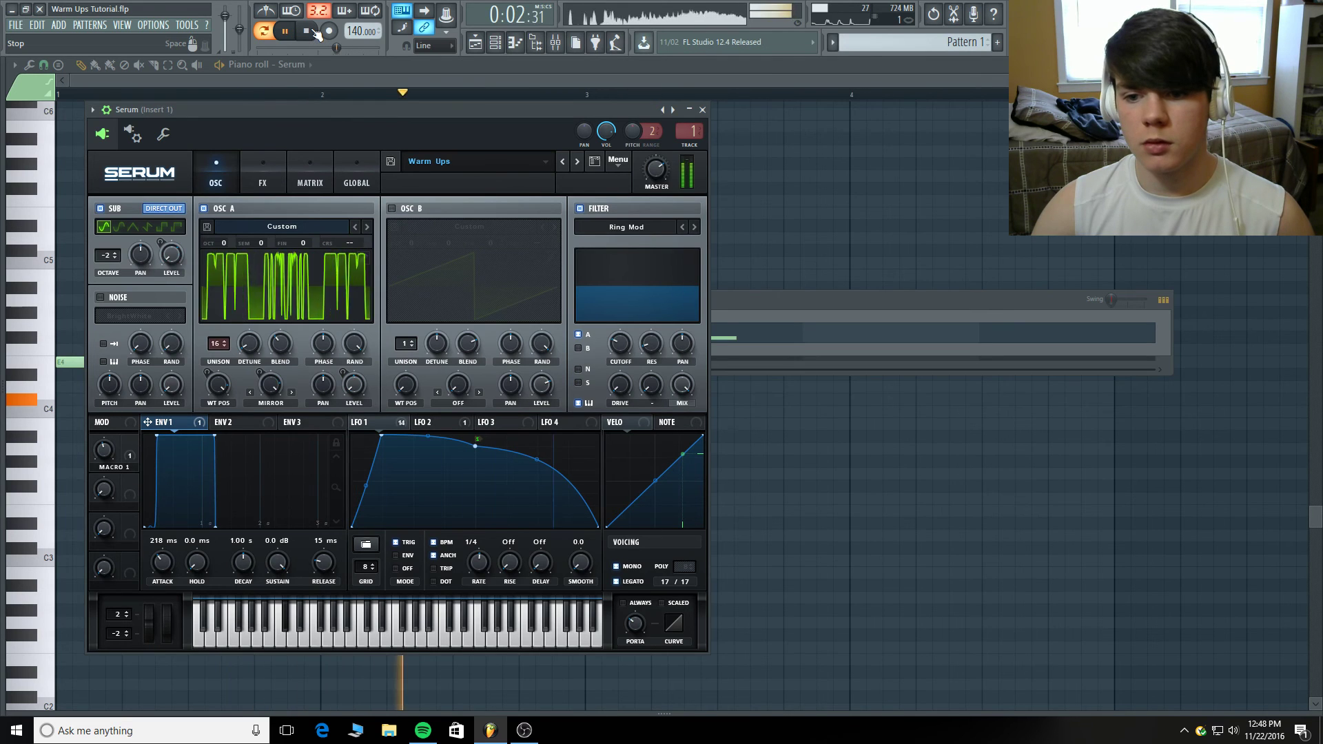
left_click(316, 32)
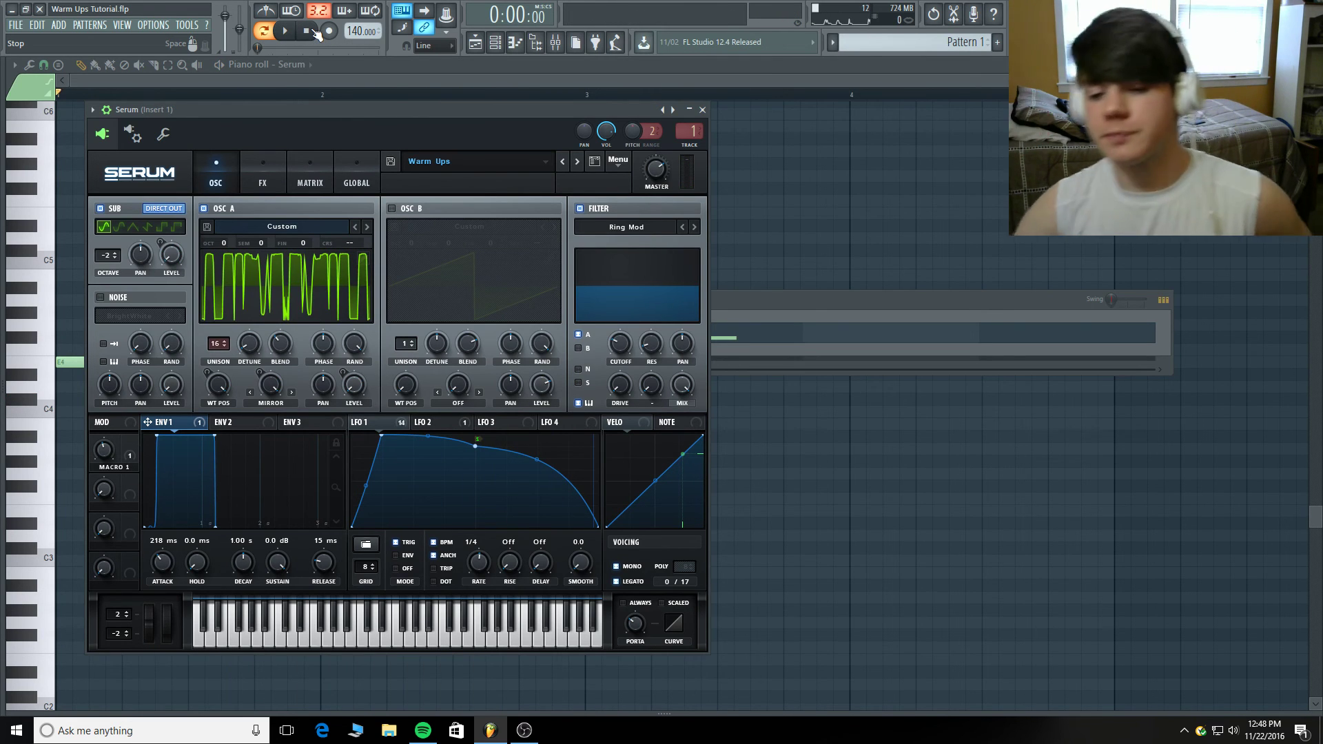
- Bring up the piano roll in place of Serum and play its two-note pattern twice
left_click(346, 67)
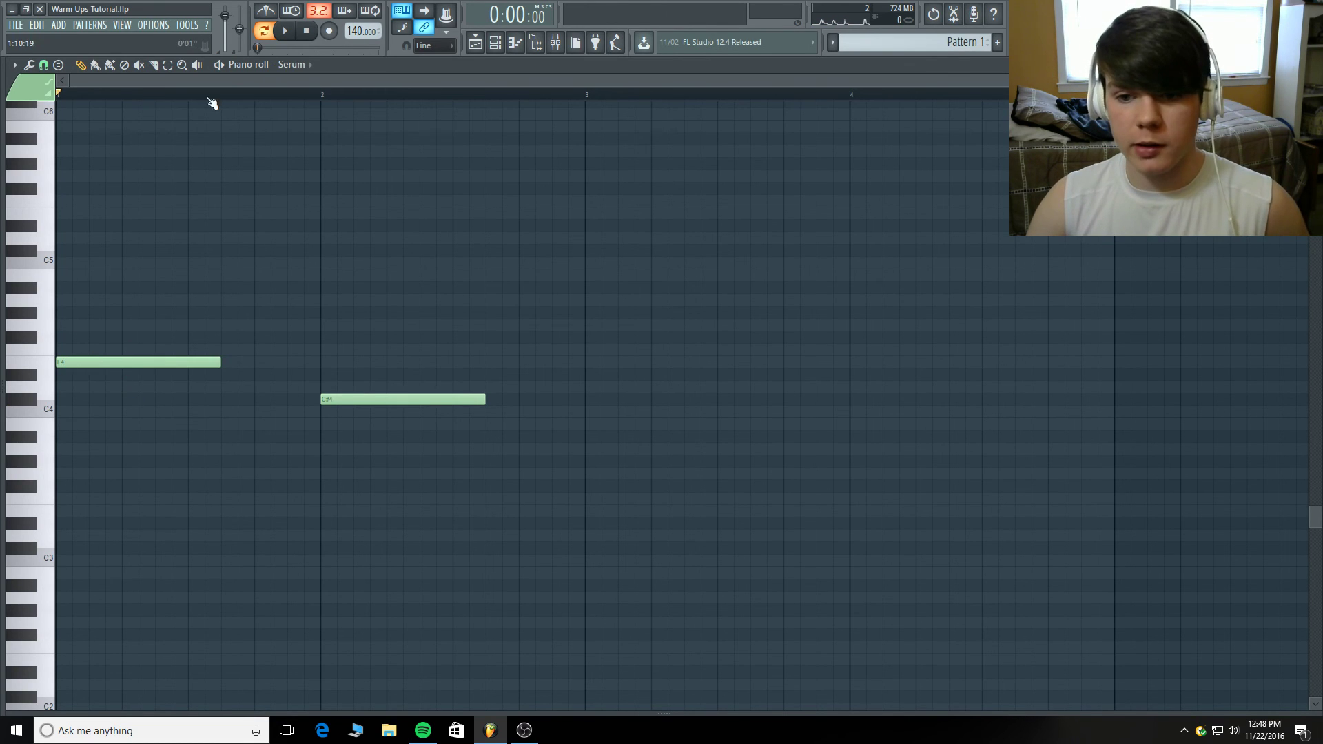
left_click(289, 33)
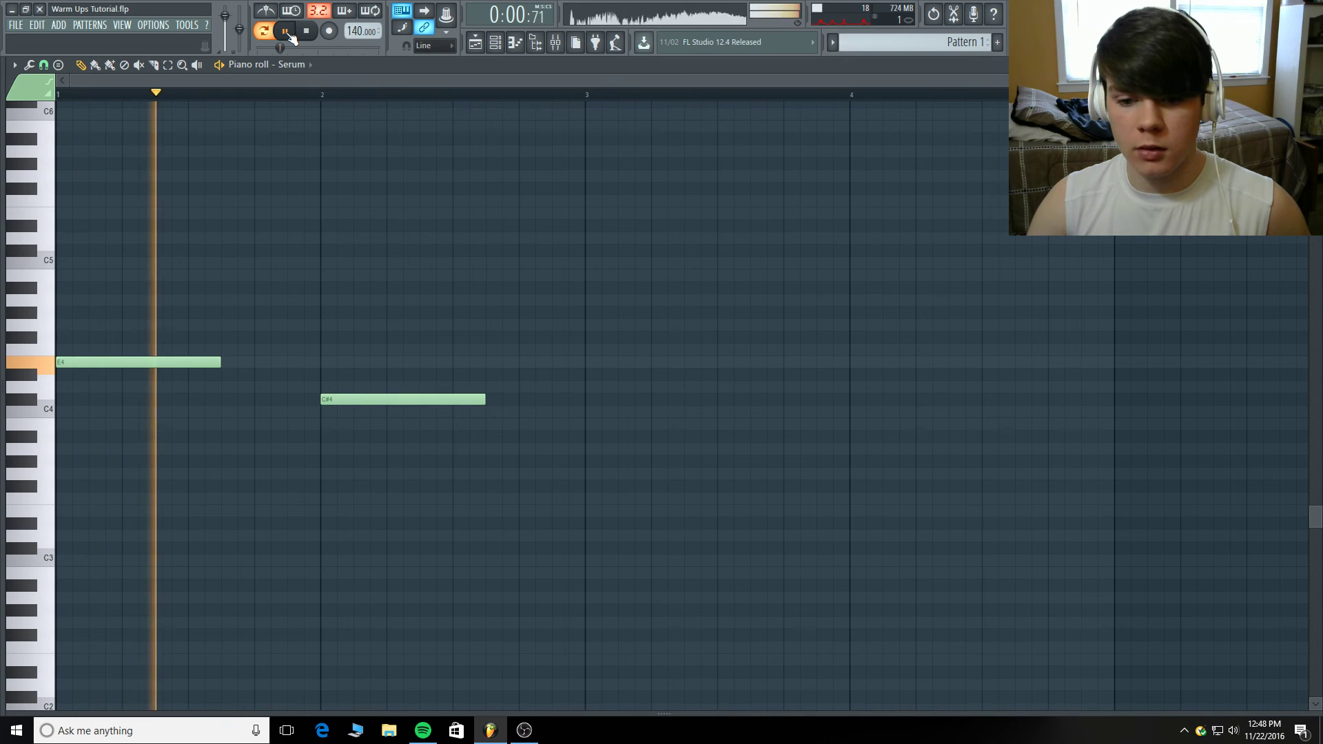
key("space")
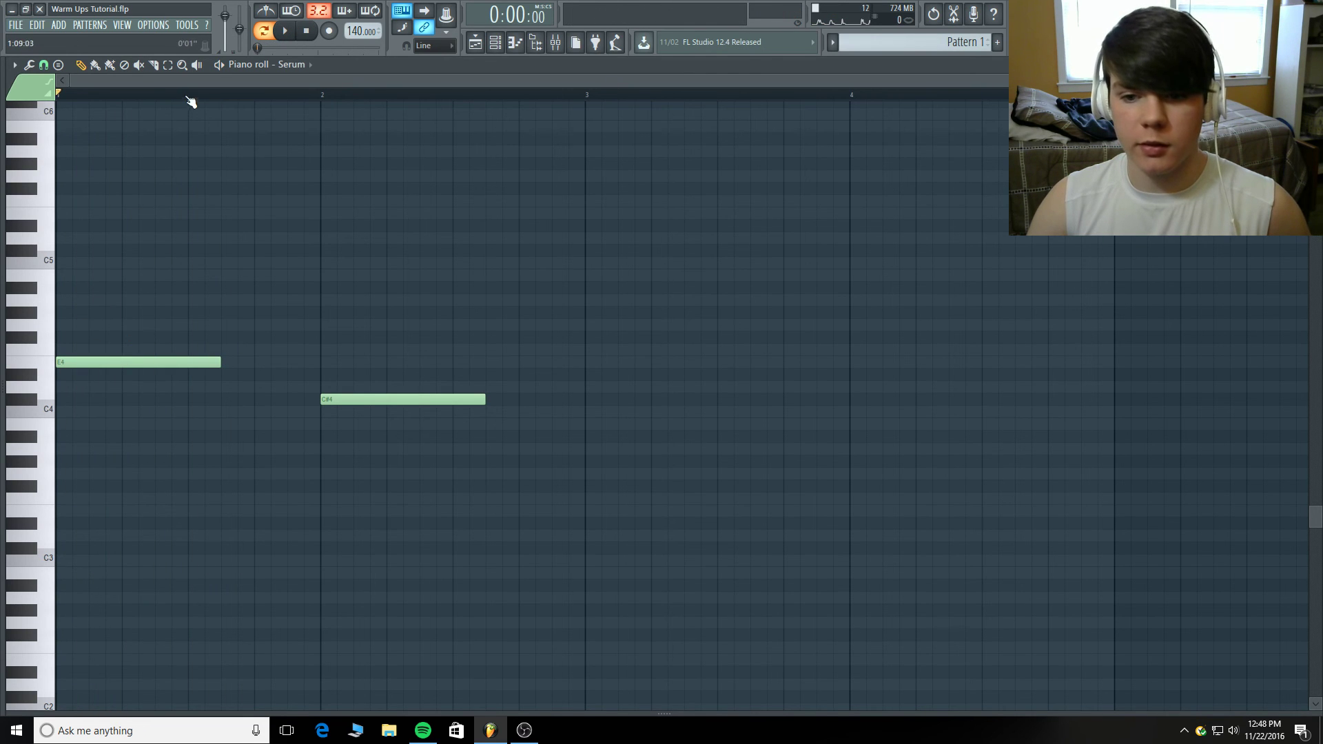
left_click(287, 31)
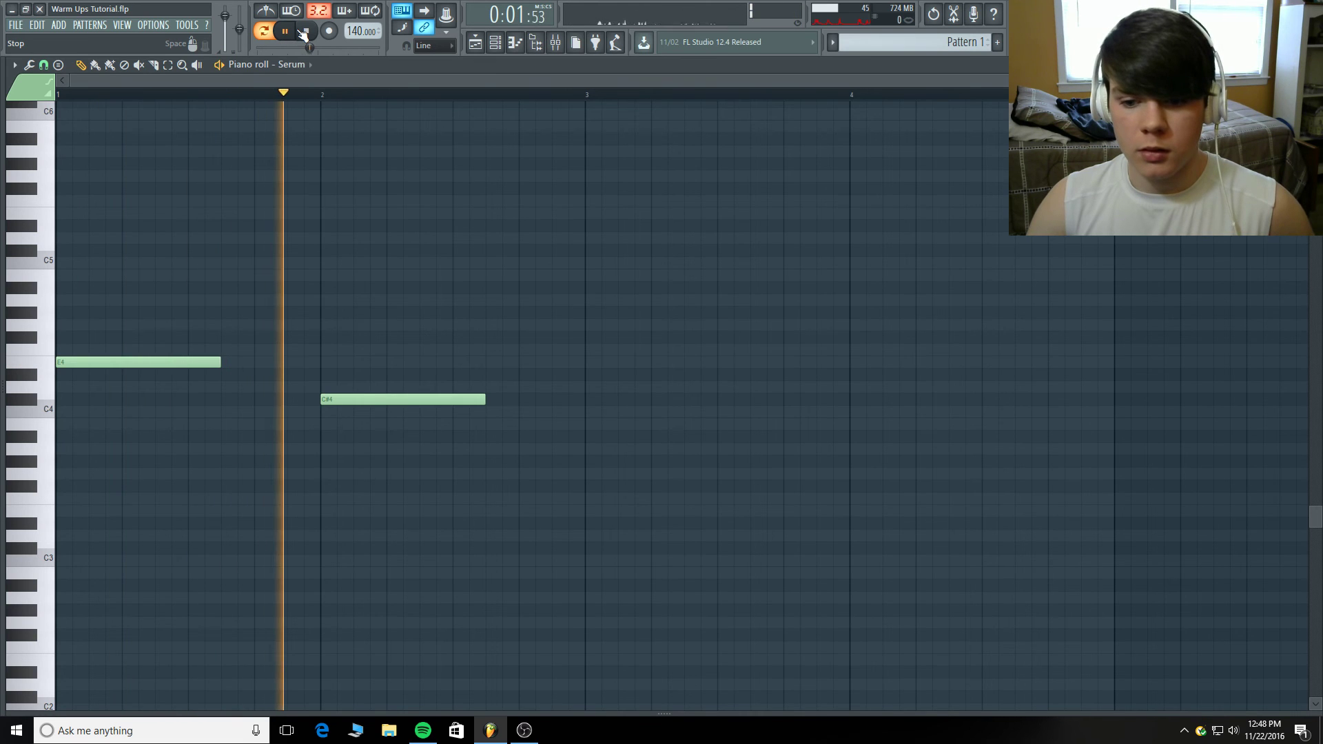
key("space")
- Reopen Serum from the channel rack and show Oscillator A's wavetable in the 3D view
left_click(515, 42)
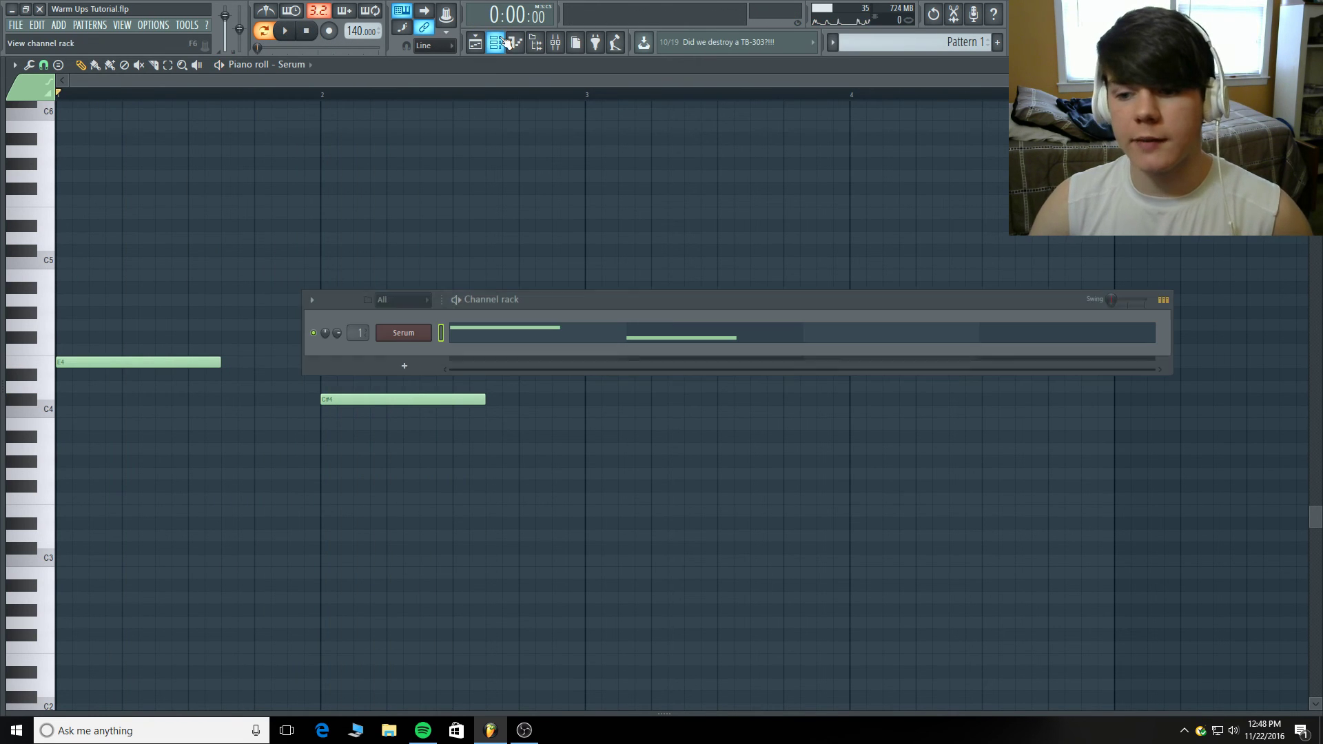
left_click(404, 332)
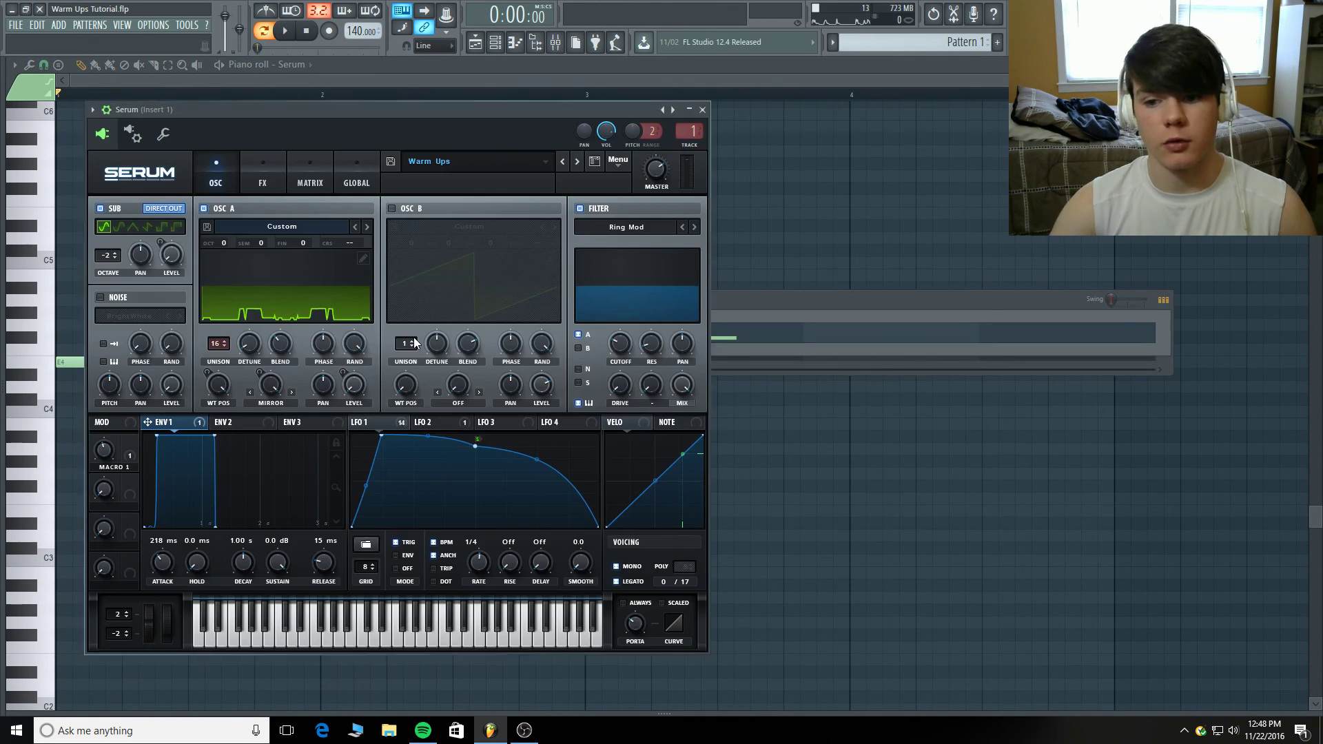
left_click(302, 291)
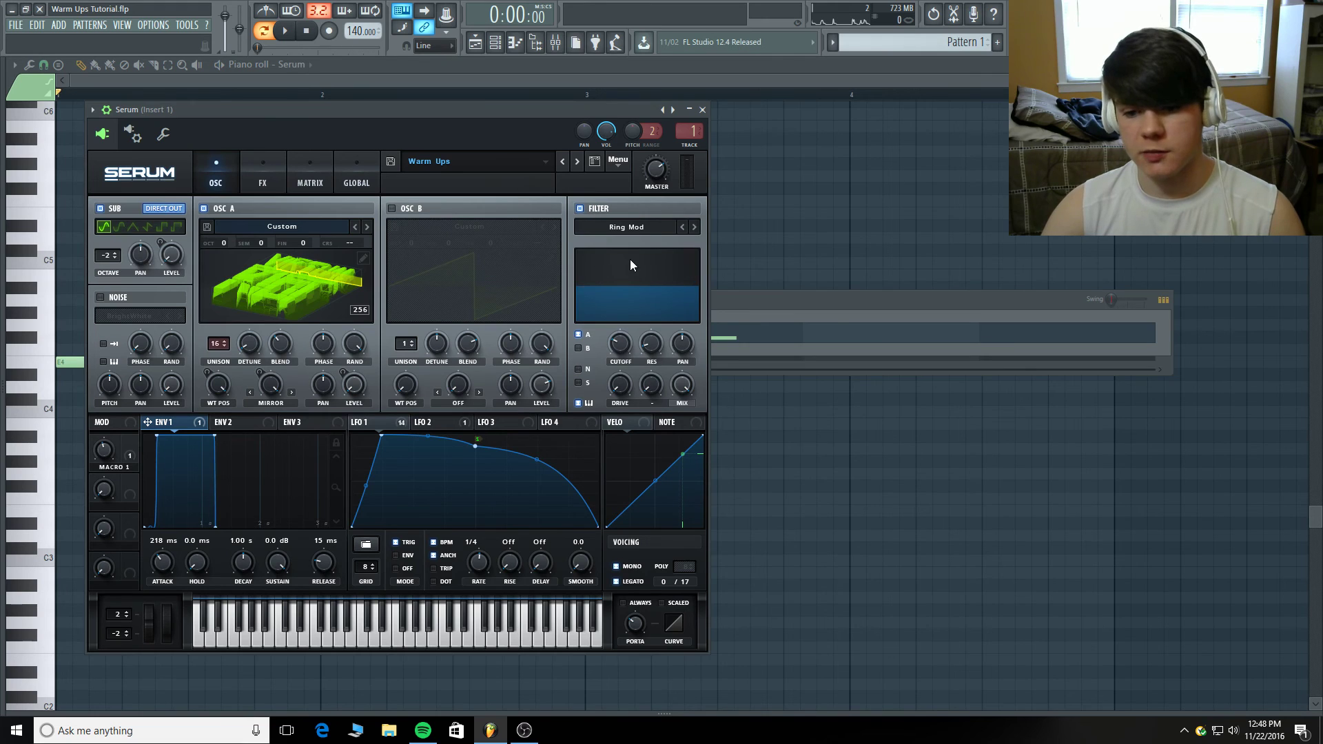
- Show the effects page and play the pattern while raising Macro 1 to 72% and lowering it again
left_click(242, 187)
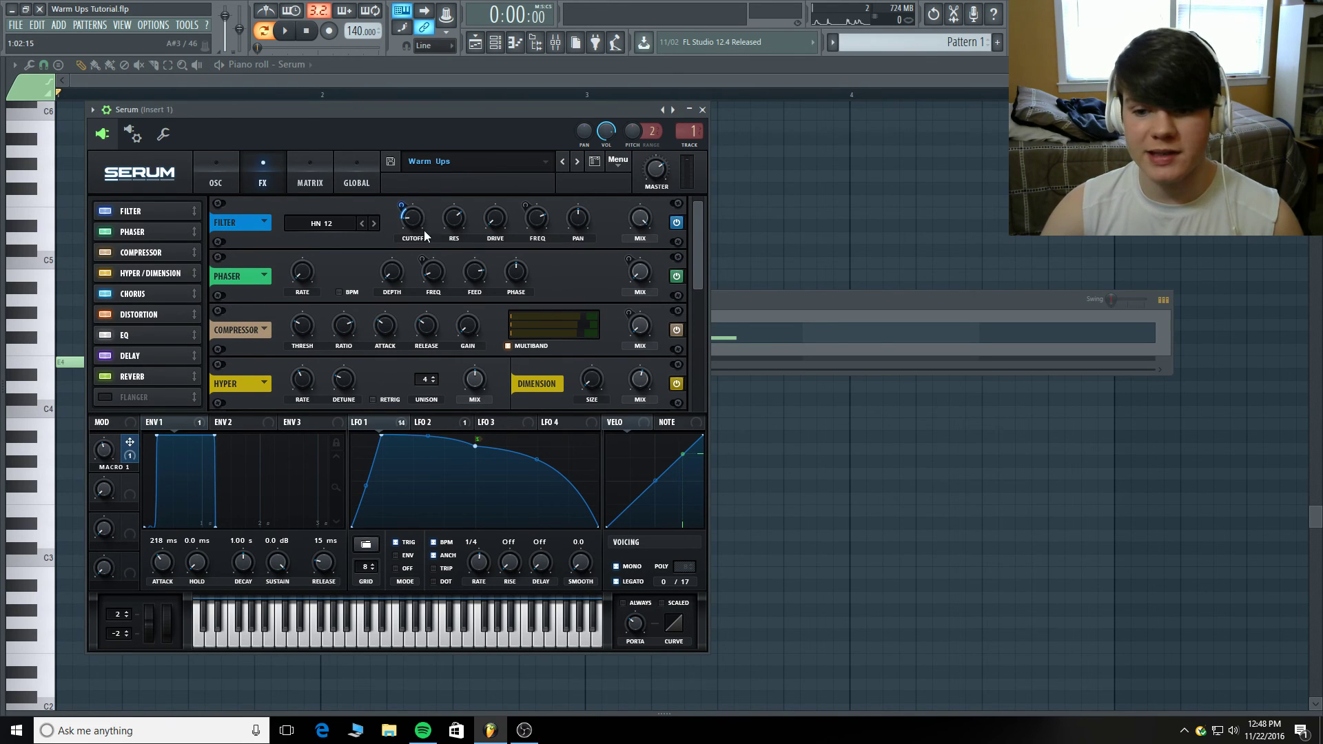
right_click(405, 222)
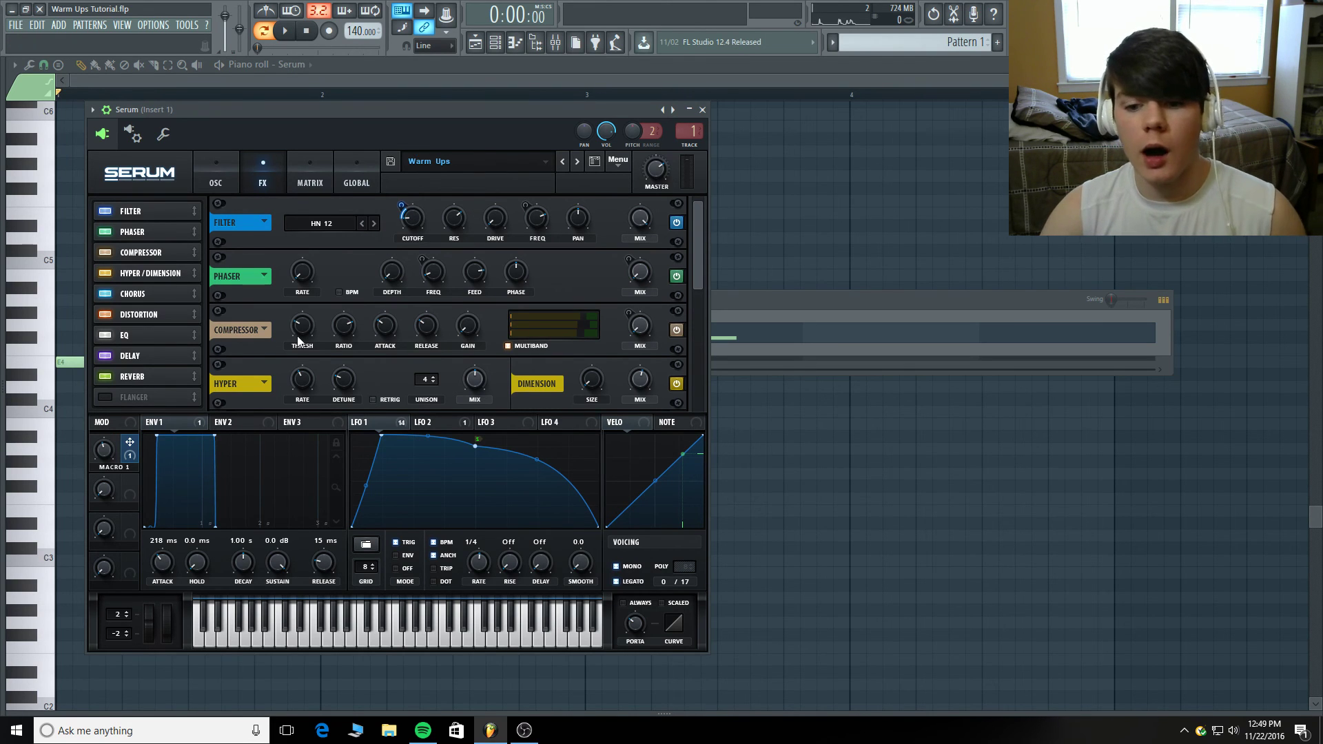
left_click(286, 32)
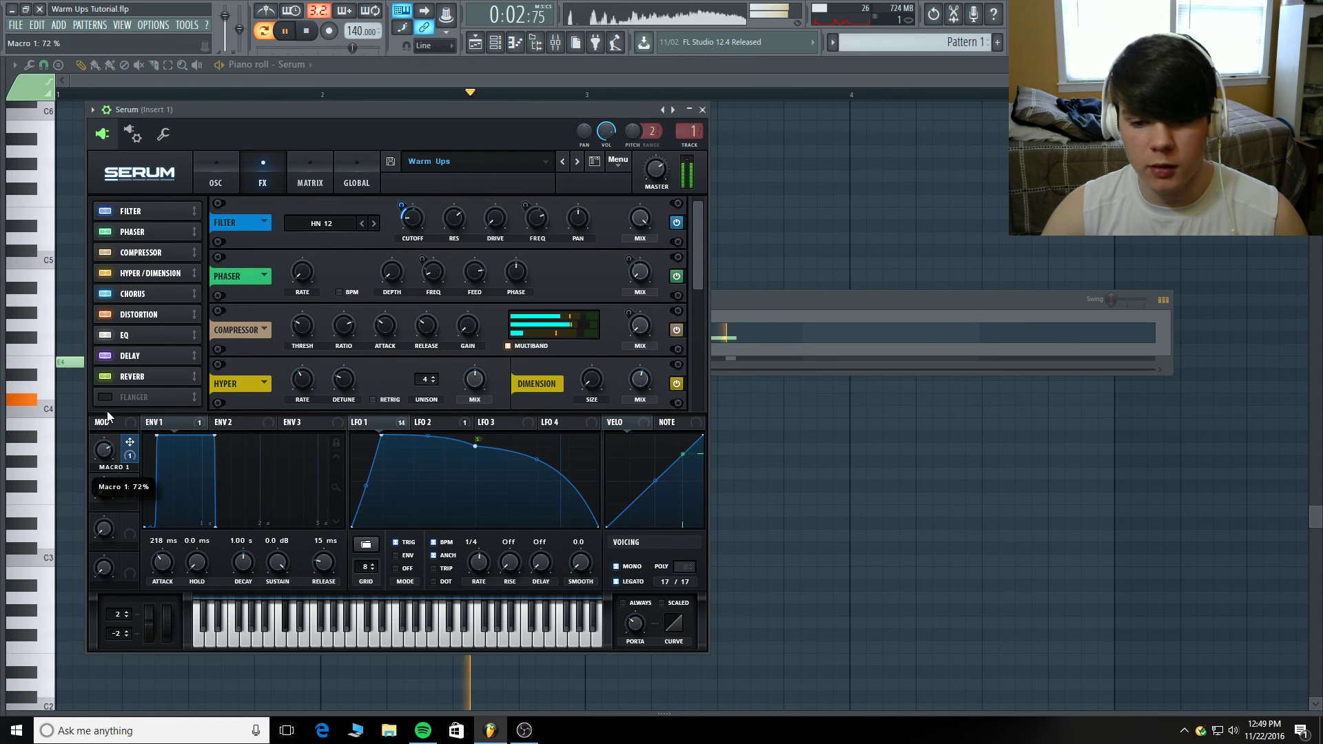
mouse_move(104, 450)
left_mouse_down()
mouse_move(98, 514)
mouse_move(104, 460)
left_mouse_up()
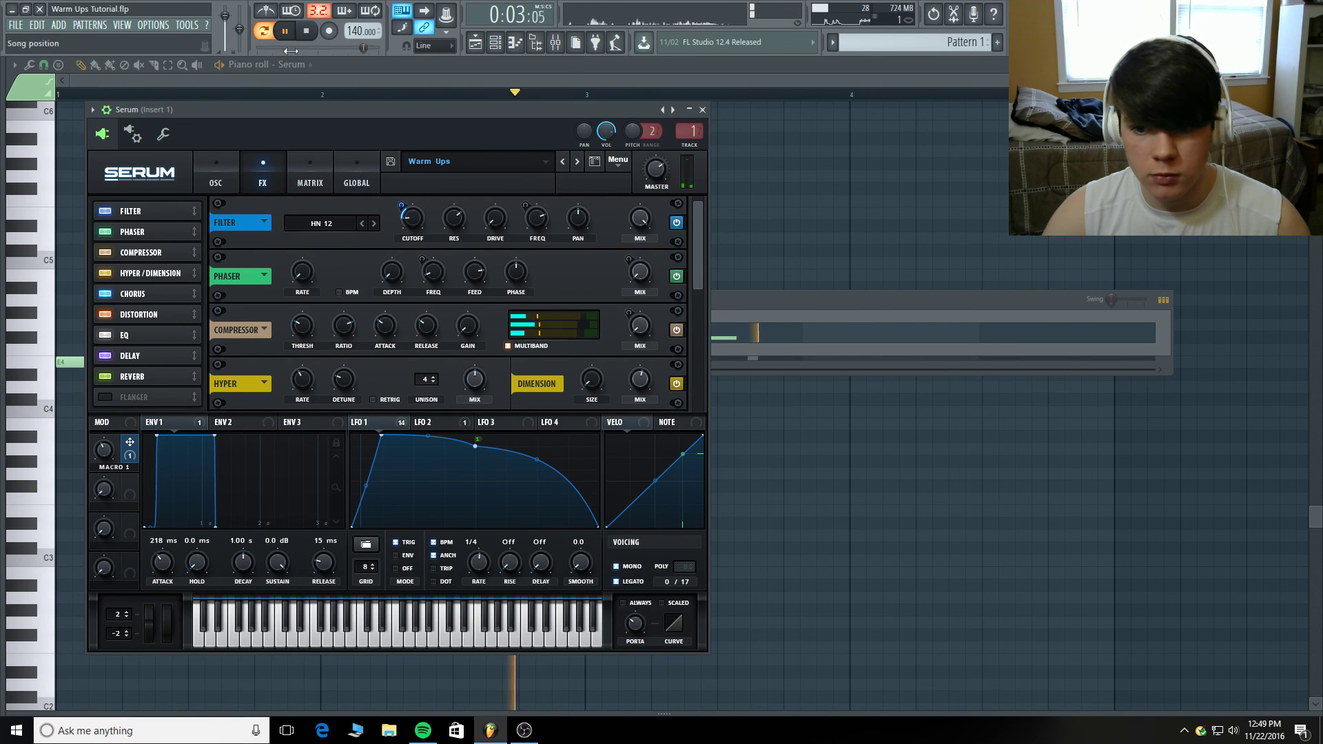
key("space")
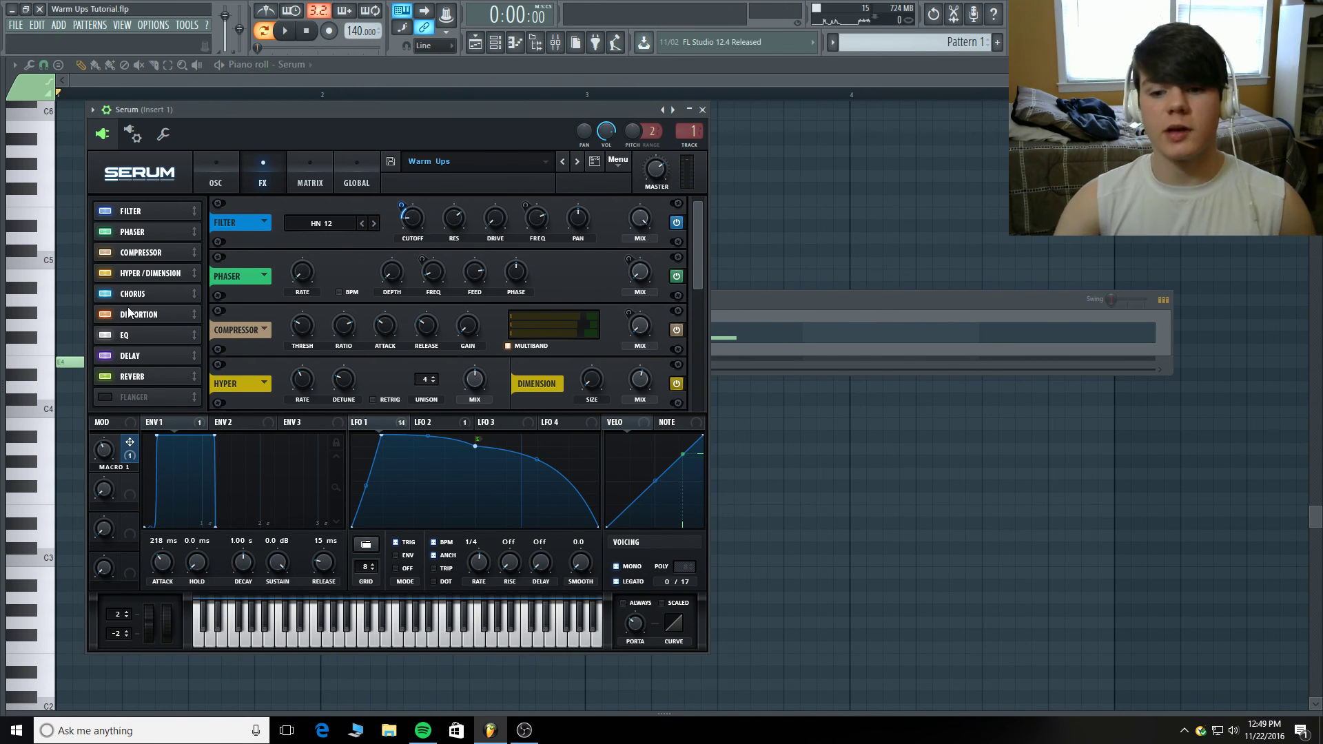
- Set Macro 1 to 31%, raise it to 35% while the pattern plays, and stop playback
mouse_move(104, 488)
mouse_move(104, 488)
left_mouse_down()
mouse_move(104, 383)
mouse_move(109, 469)
left_mouse_up()
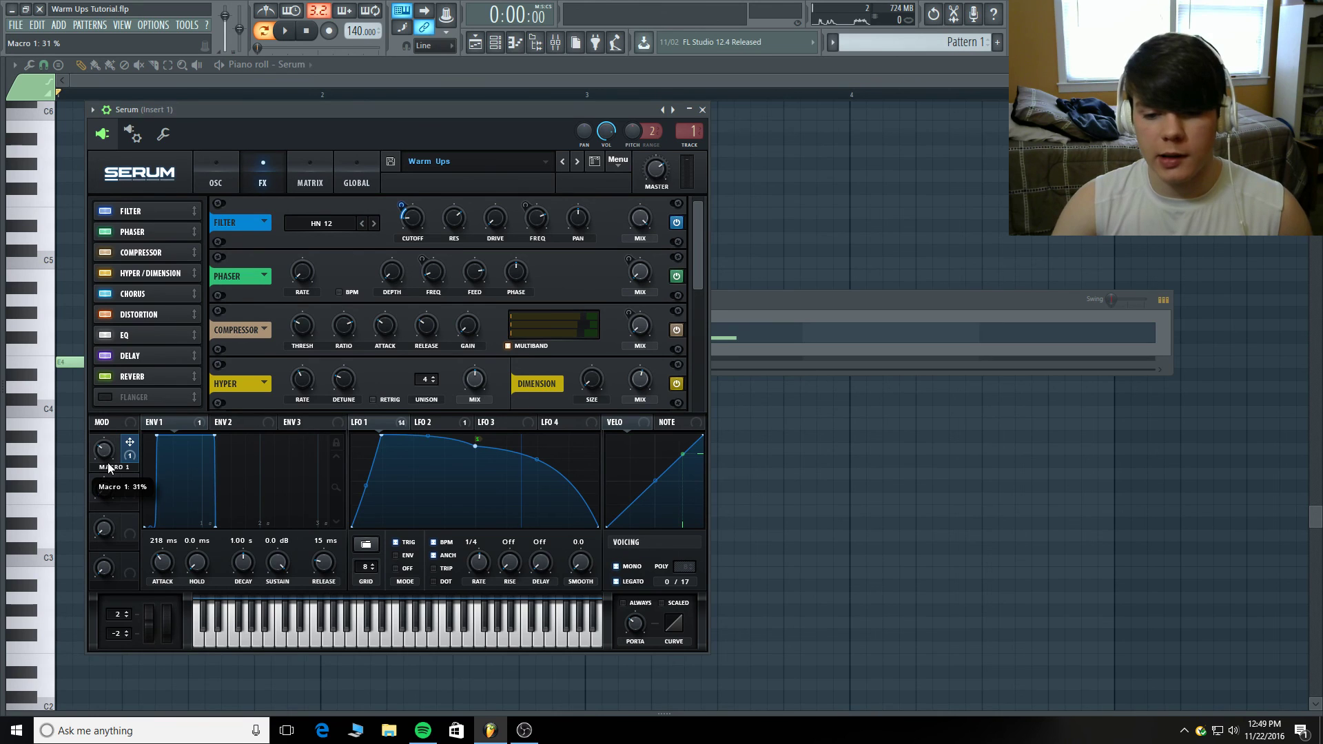
key("space")
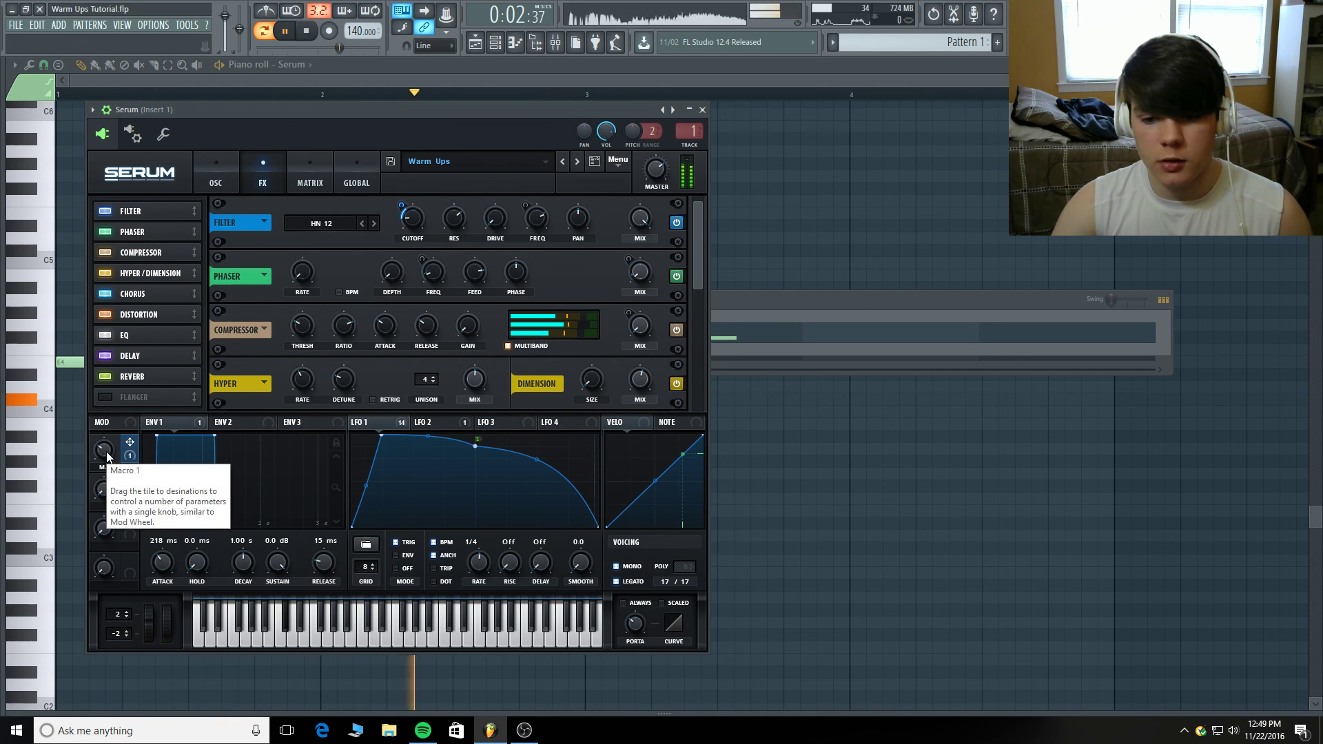
left_click_drag(107, 456, 110, 452)
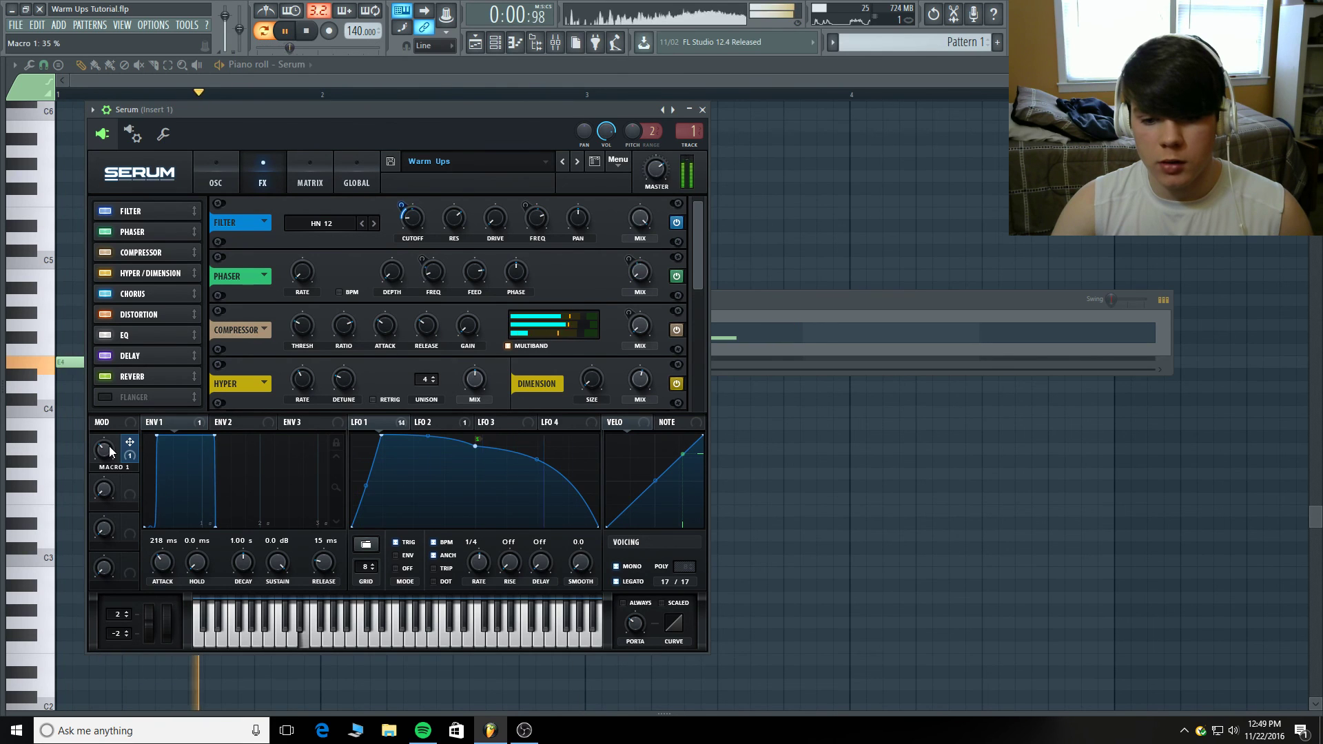
left_click(308, 30)
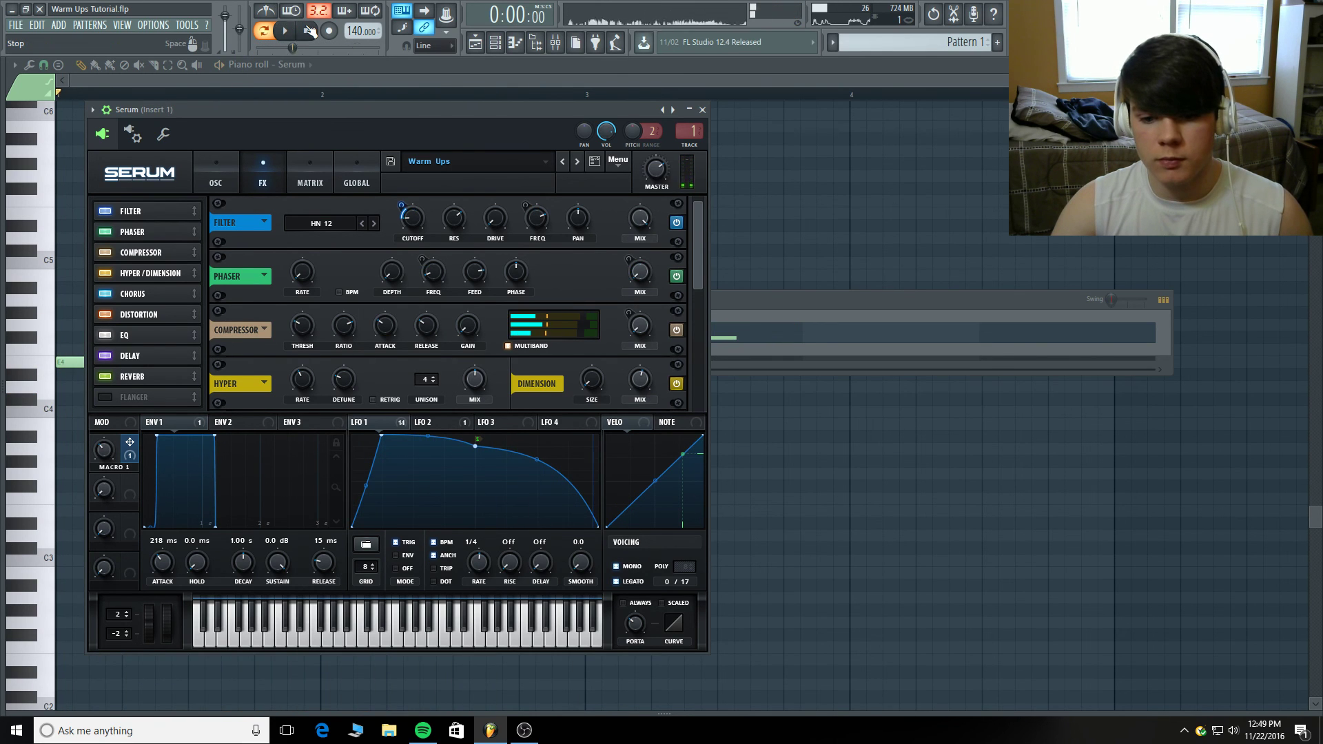
- Examine the effects filter's cutoff modulation amount and LFO 1's modulation targets, and review the effects chain down to reverb
mouse_move(415, 220)
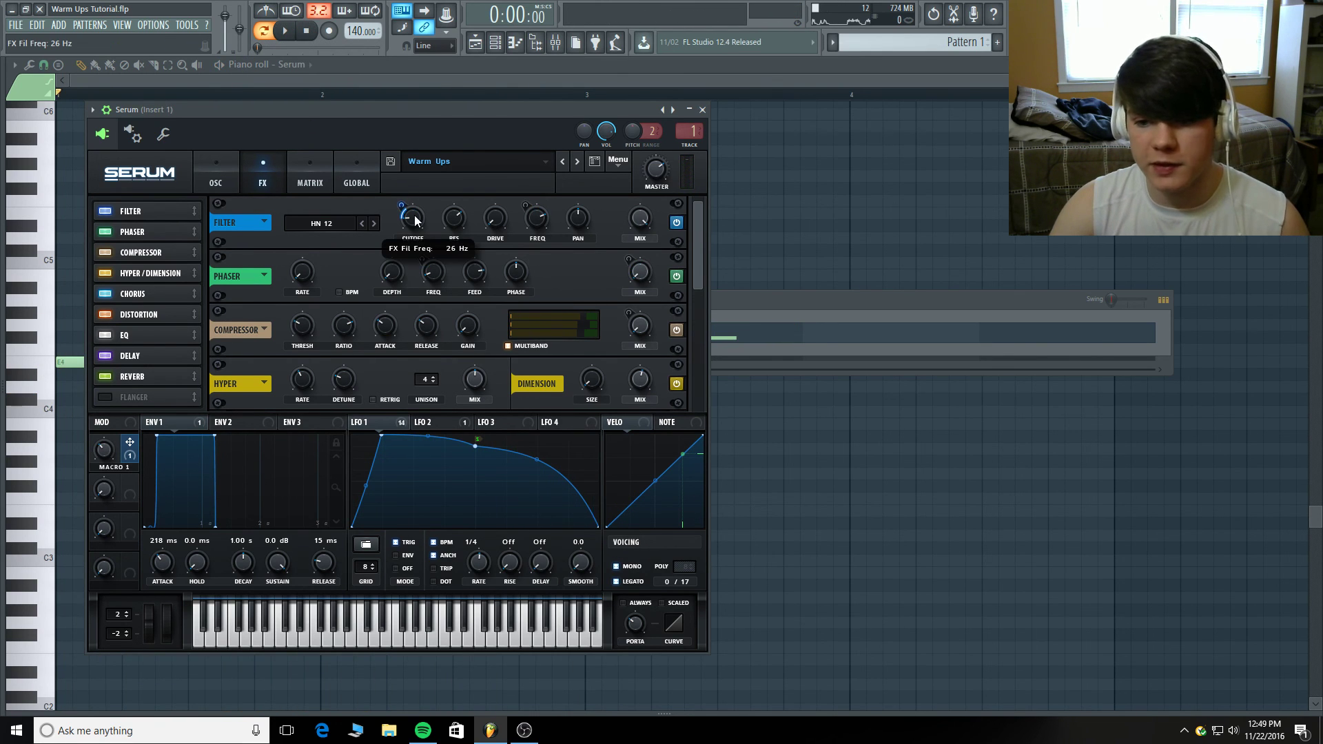
left_click_drag(407, 215, 407, 212)
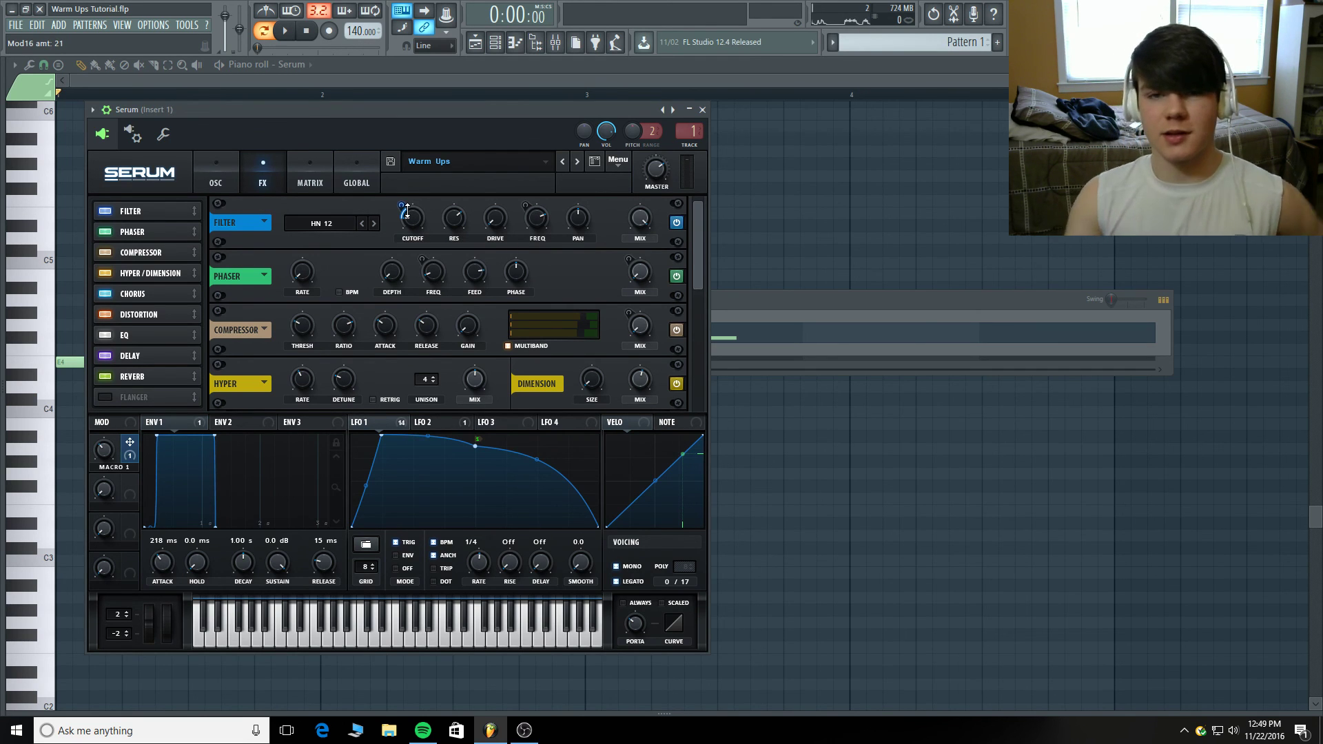
left_click(374, 421)
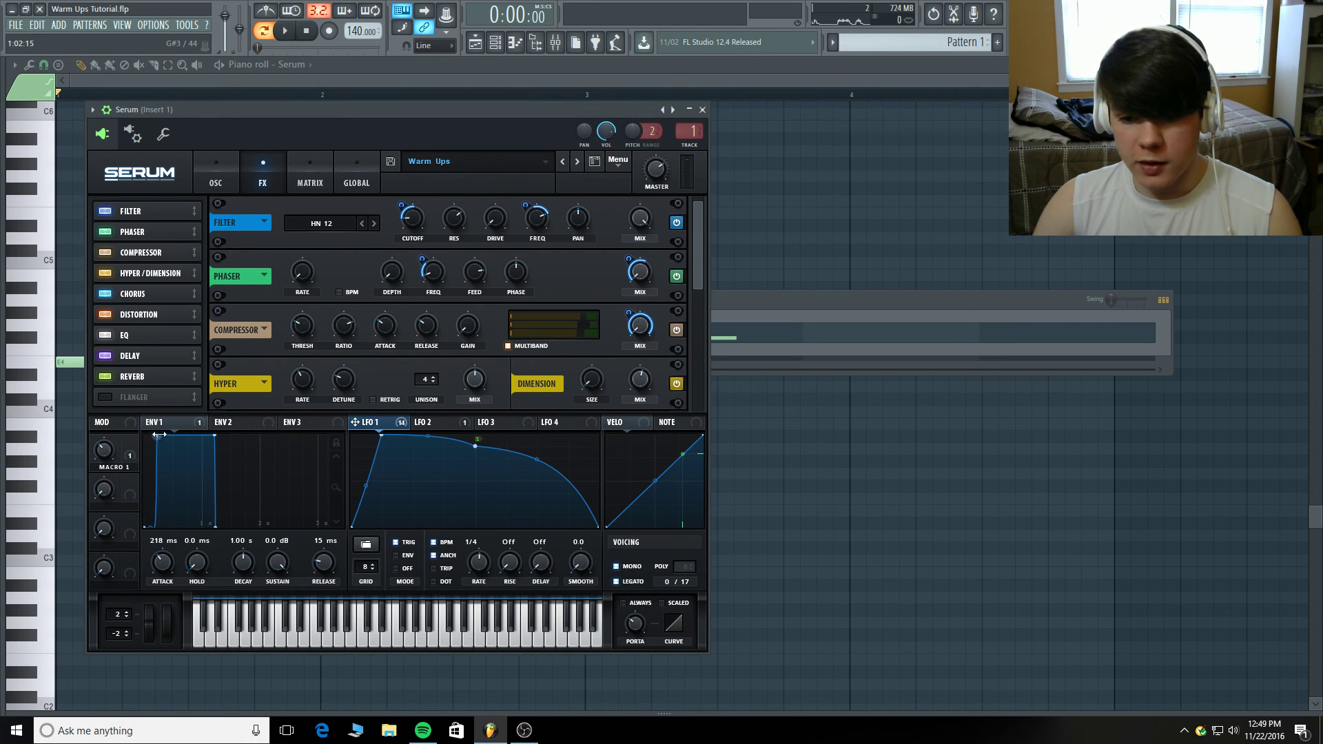
left_click_drag(698, 262, 685, 395)
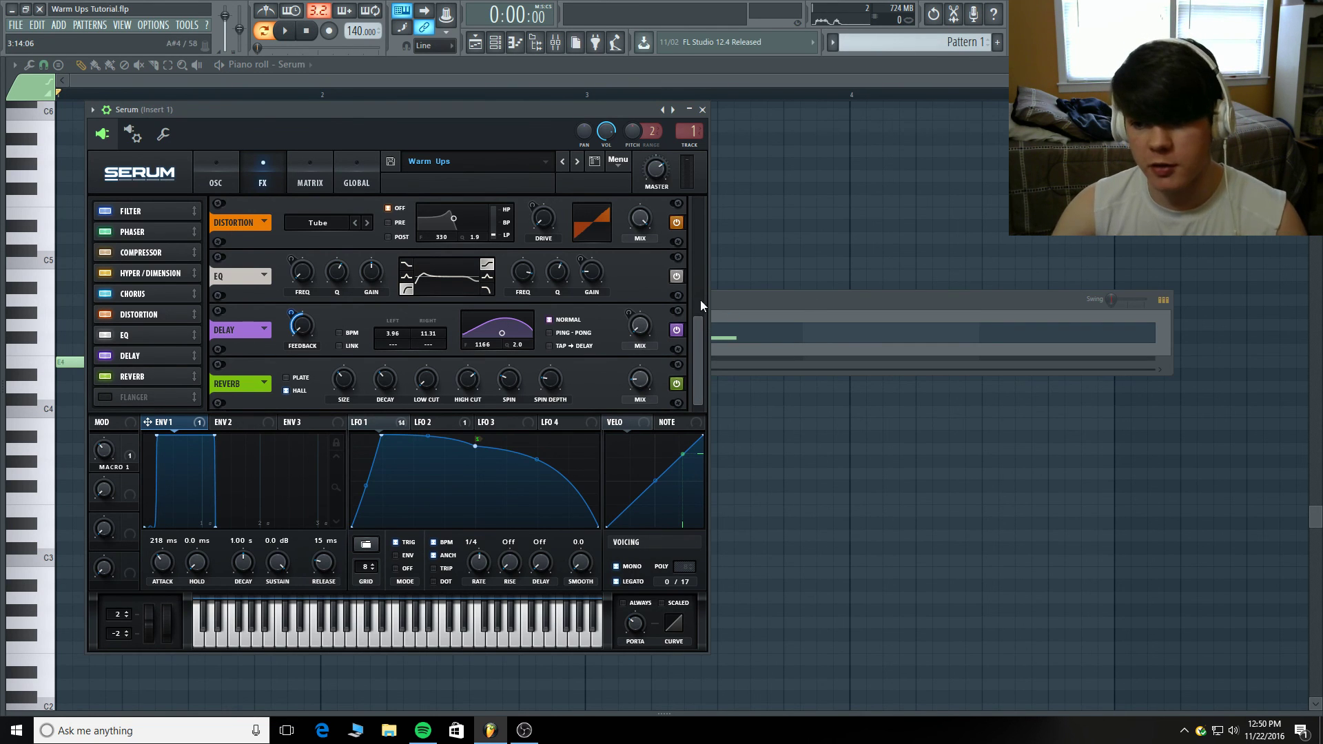
left_click_drag(703, 348, 685, 196)
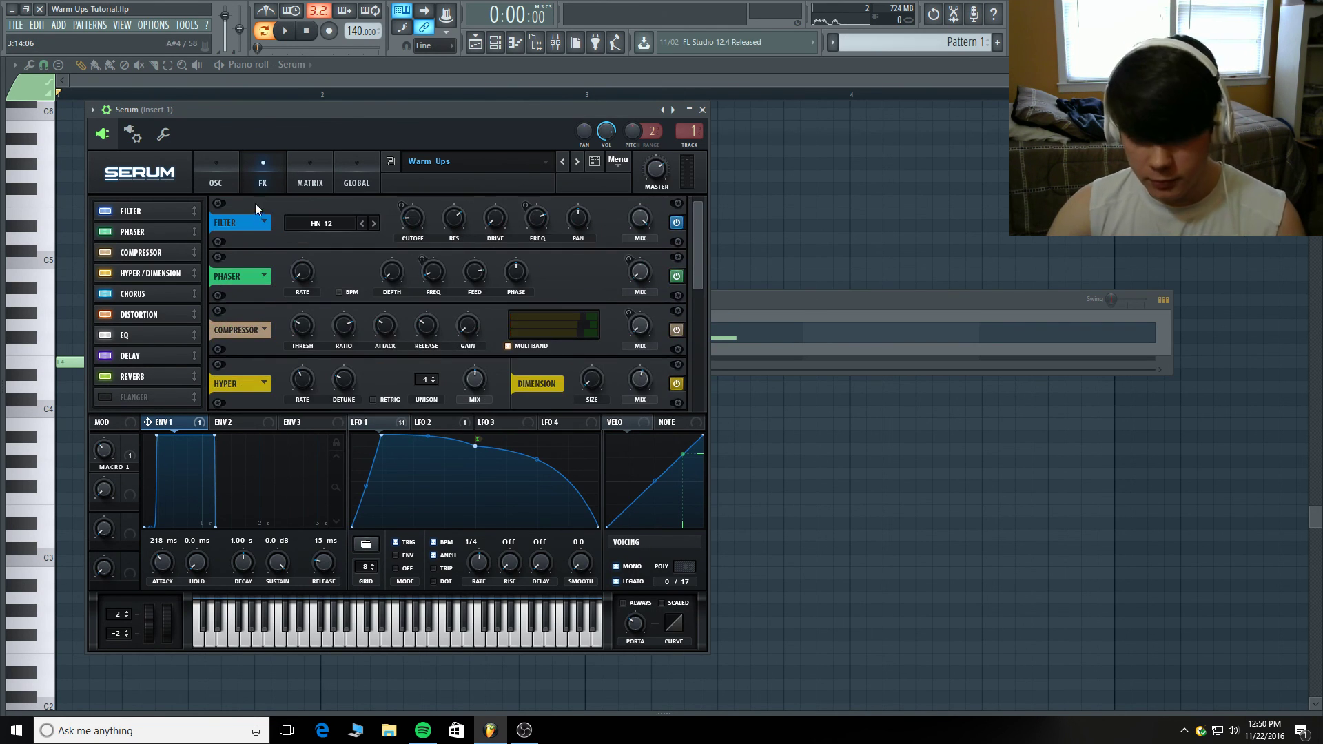
- Return Serum to the oscillator page, minimise FL Studio, and switch to OBS
left_click(216, 176)
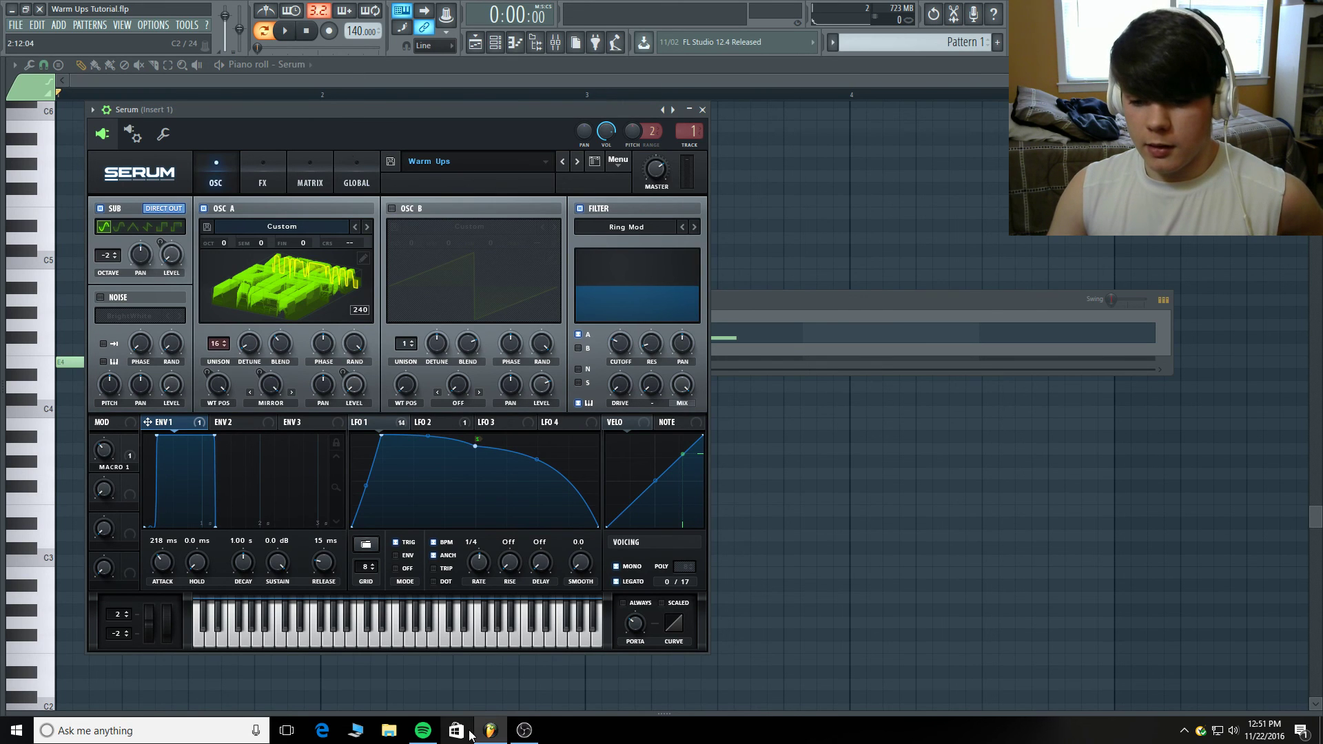
left_click(490, 732)
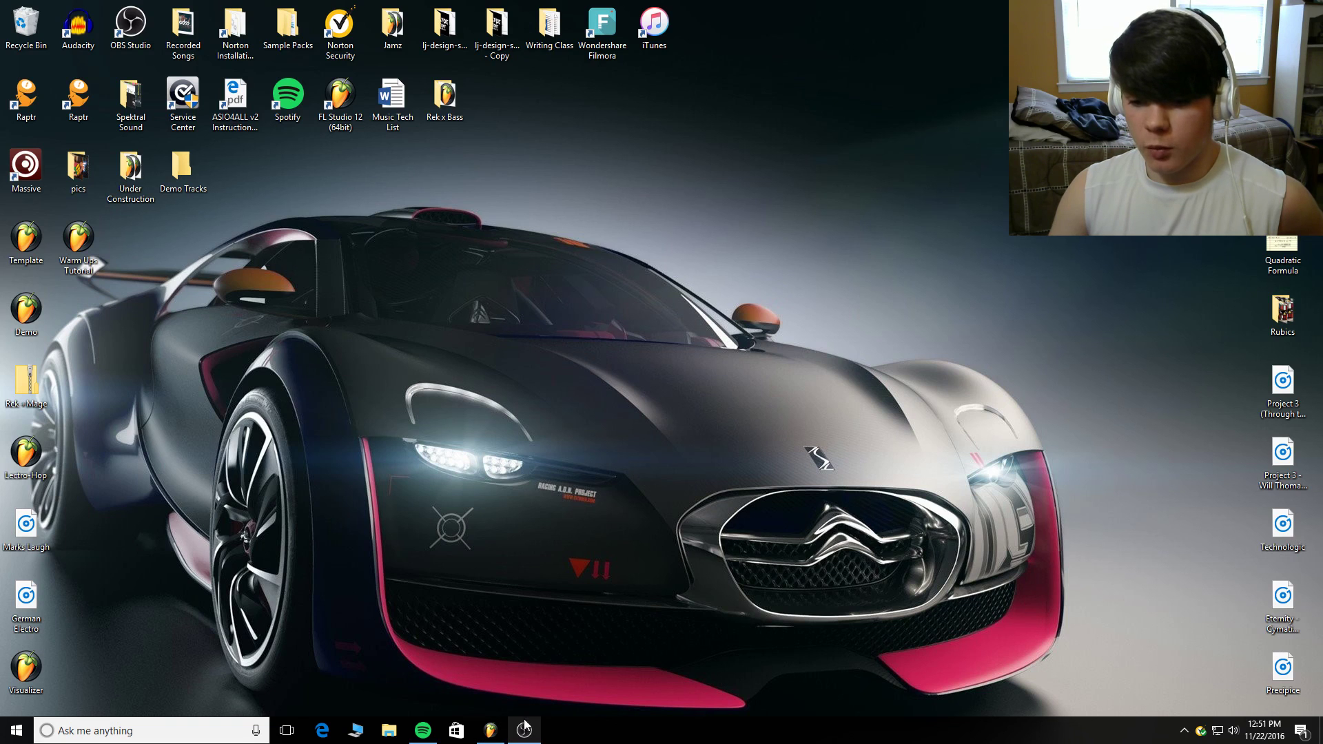
left_click(525, 728)
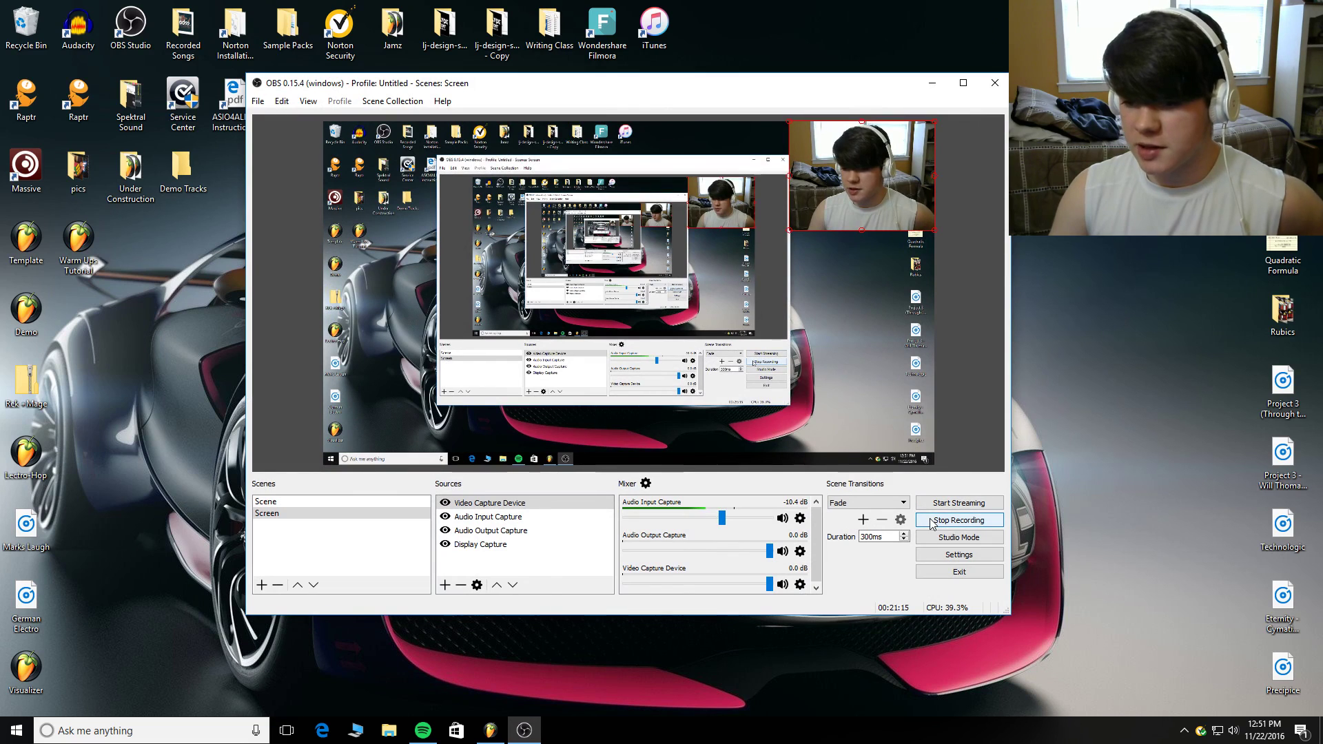